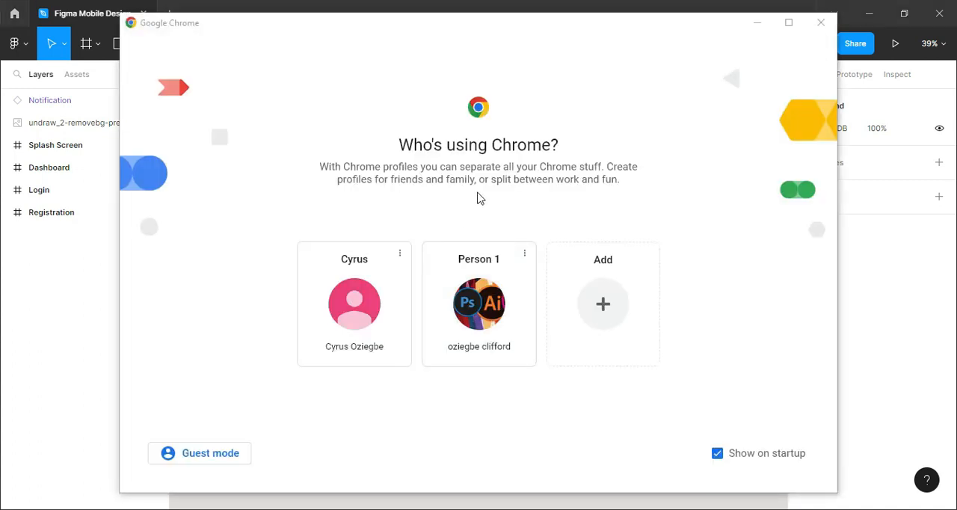
# Open Chrome with an existing profile, search for material design 2 and open the Material Design 2 site
pyautogui.click(486, 308)
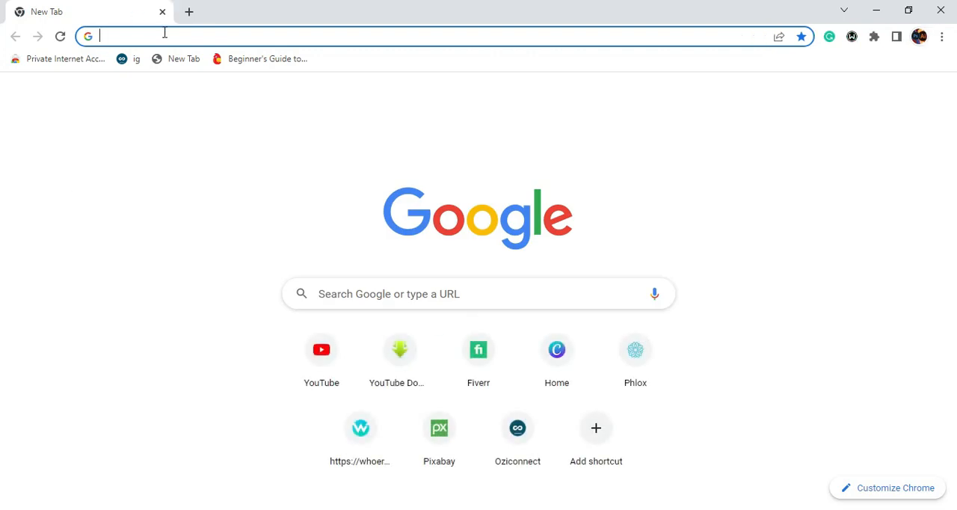
pyautogui.write('mat')
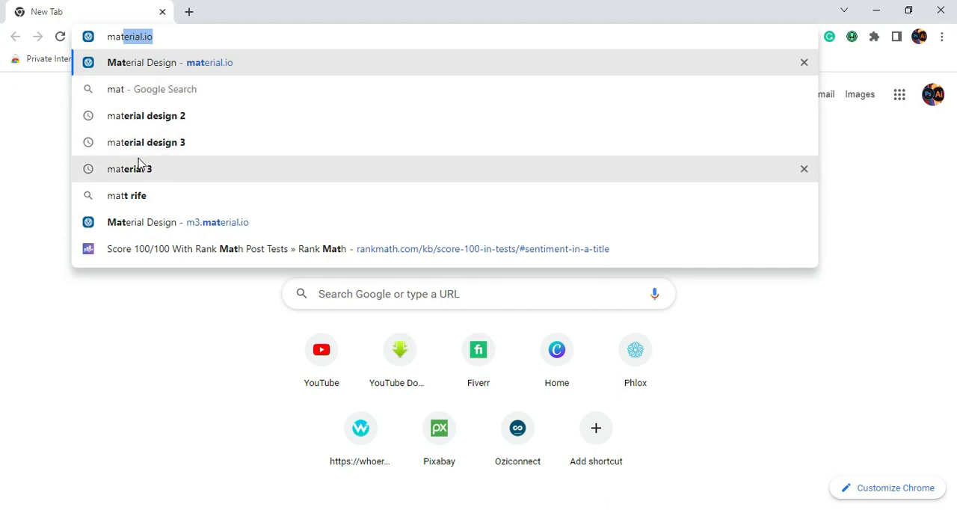
pyautogui.click(174, 123)
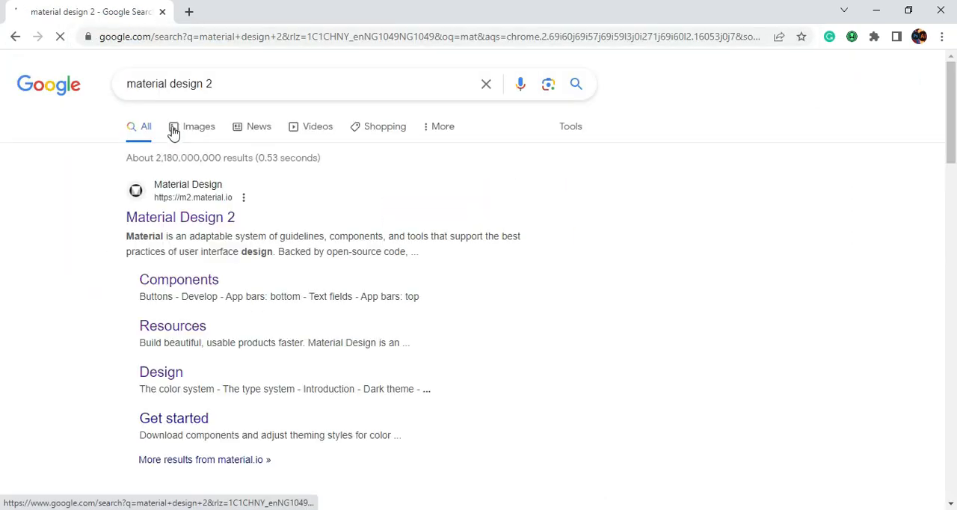
pyautogui.click(198, 218)
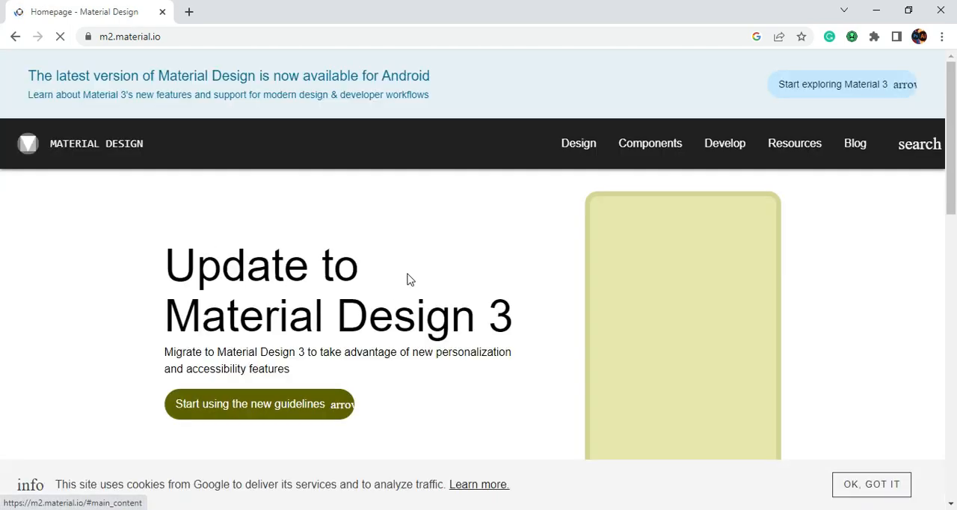
# Open the type system page in the Typography section of the Design guidelines and go to the type scale generator
pyautogui.scroll(-3, 455, 251)
pyautogui.scroll(3, 454, 251)
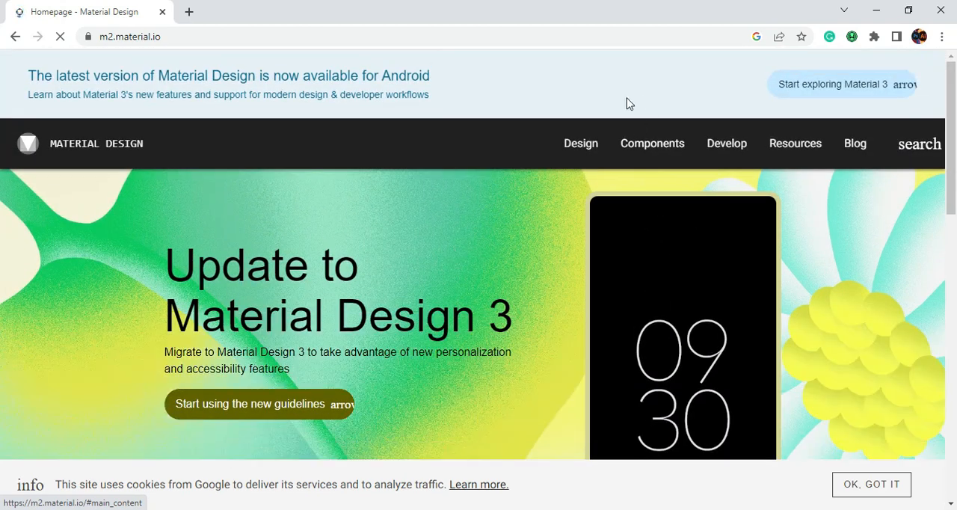
pyautogui.click(578, 149)
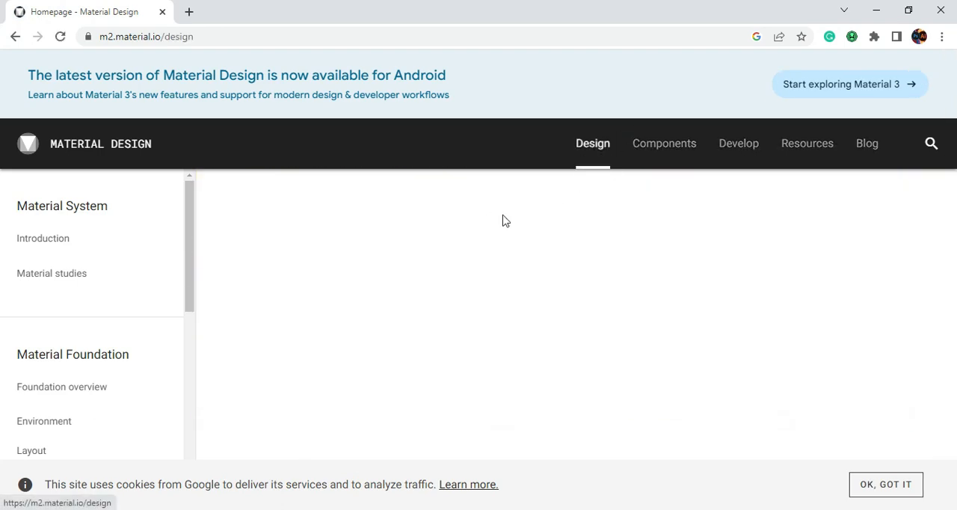
pyautogui.scroll(-3, 188, 314)
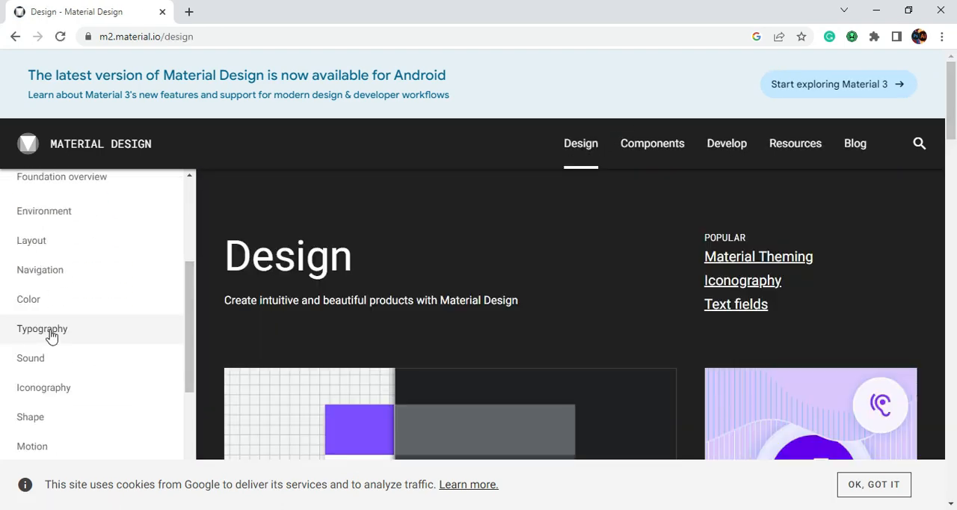
pyautogui.click(51, 336)
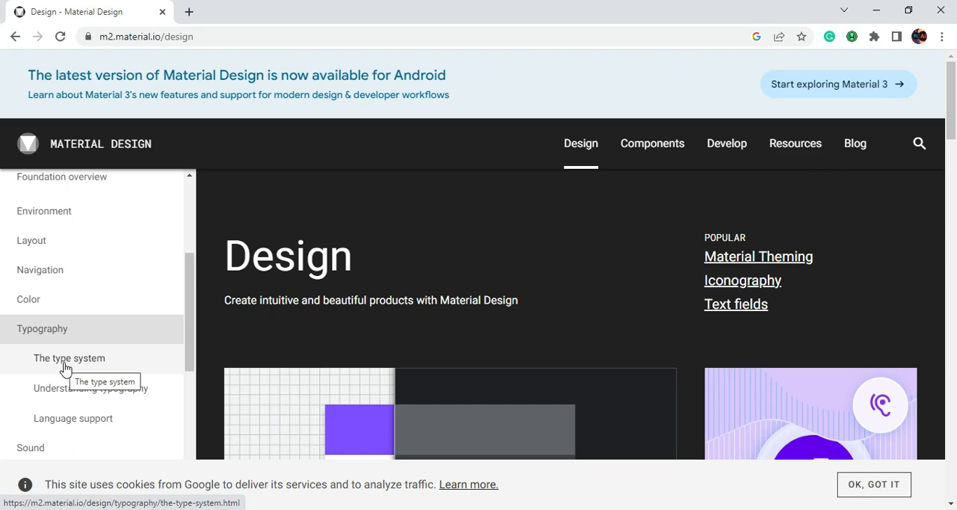
pyautogui.click(71, 363)
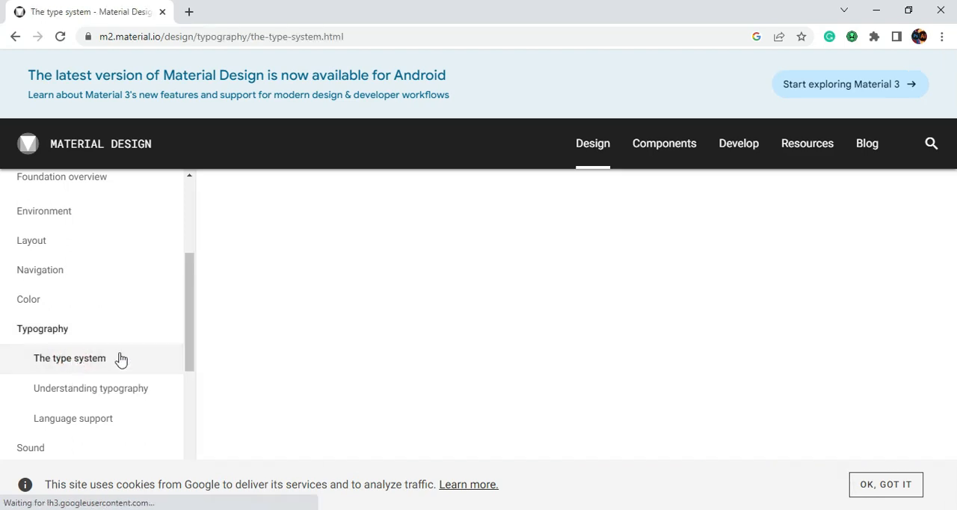
pyautogui.scroll(-3, 692, 271)
pyautogui.scroll(-5, 755, 272)
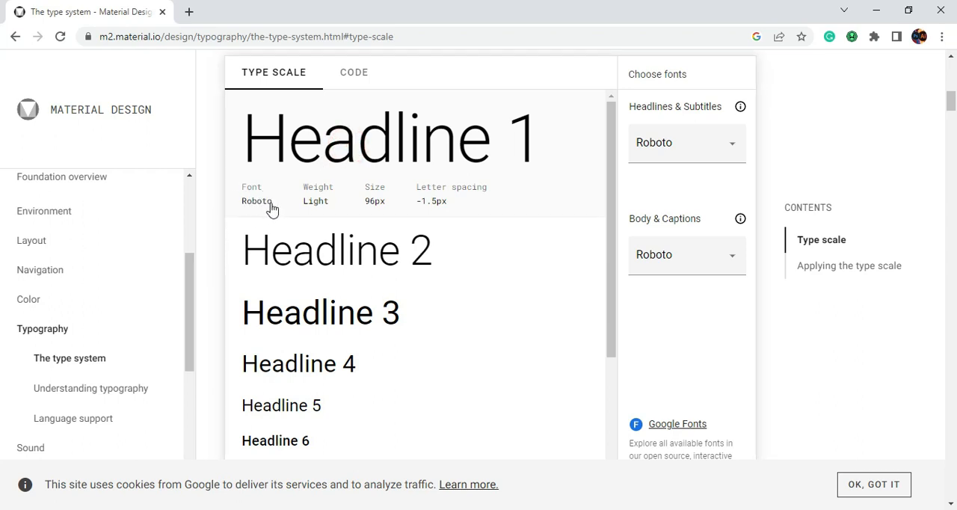
# Examine the type scale from Headline 1 to Overline and the fonts offered for Headlines & Subtitles
pyautogui.click(736, 153)
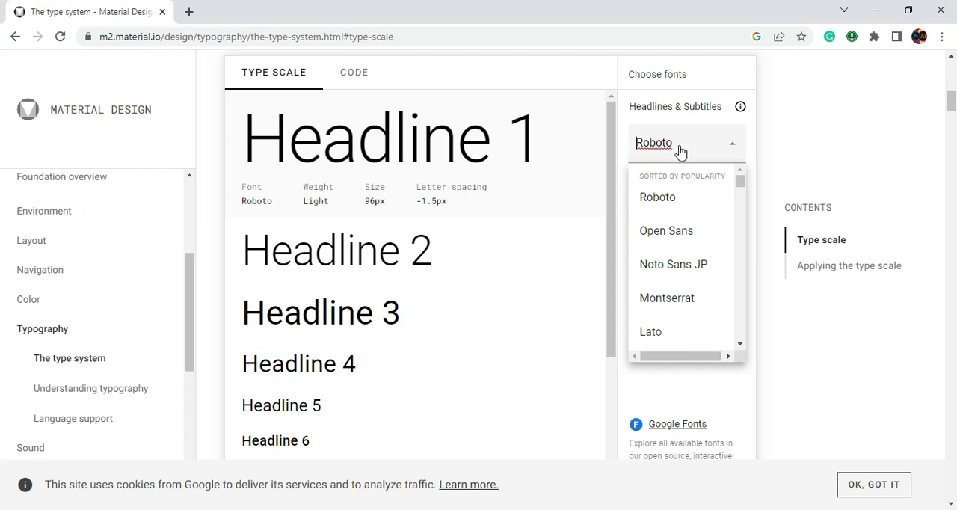
pyautogui.scroll(-5, 355, 322)
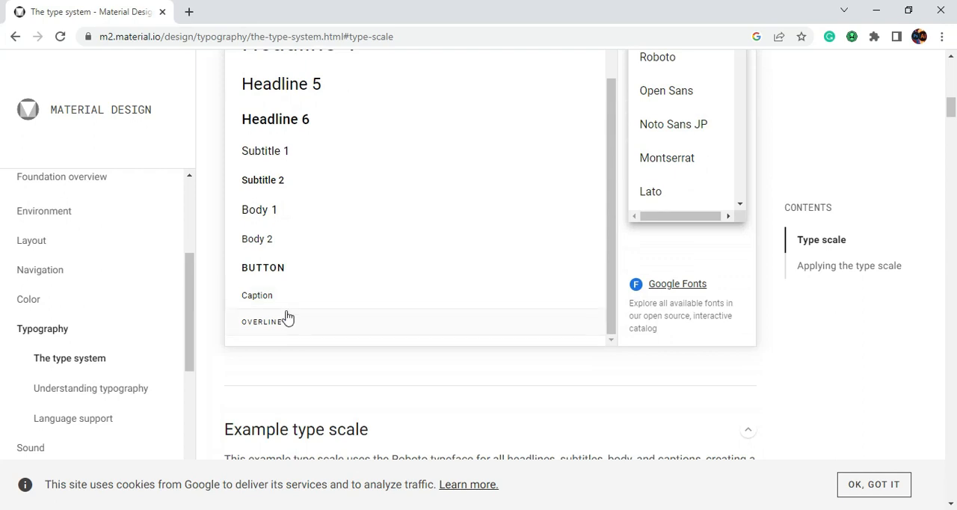
pyautogui.scroll(1, 393, 264)
pyautogui.scroll(2, 392, 262)
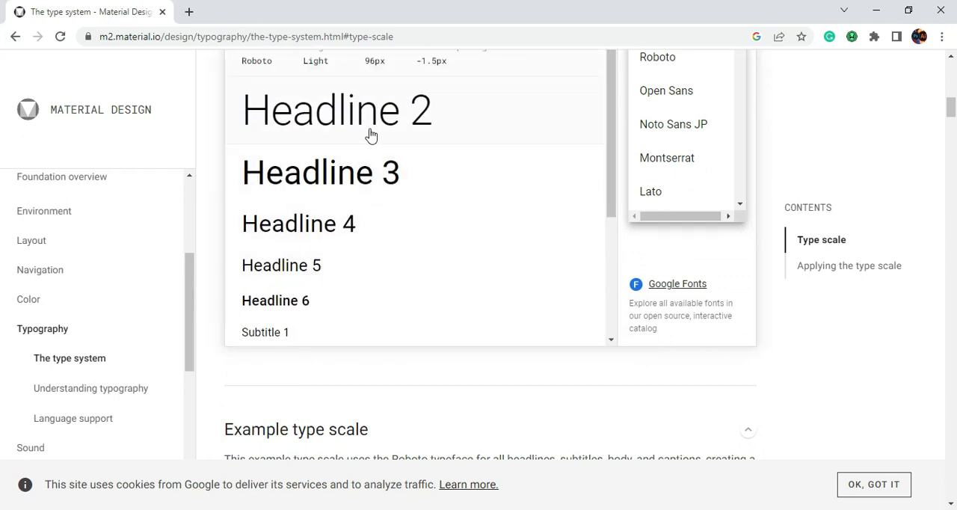
pyautogui.scroll(1, 369, 136)
pyautogui.scroll(2, 369, 136)
pyautogui.scroll(-3, 419, 240)
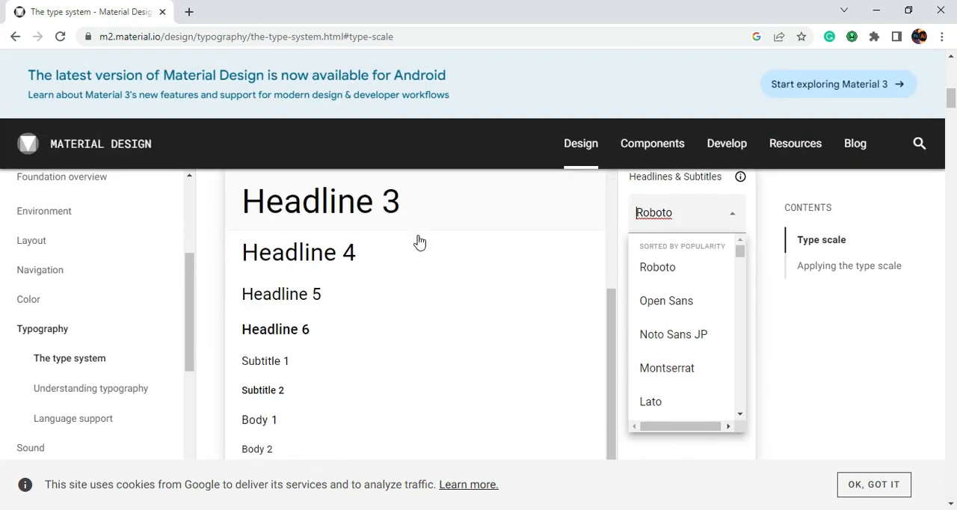
pyautogui.scroll(-4, 404, 278)
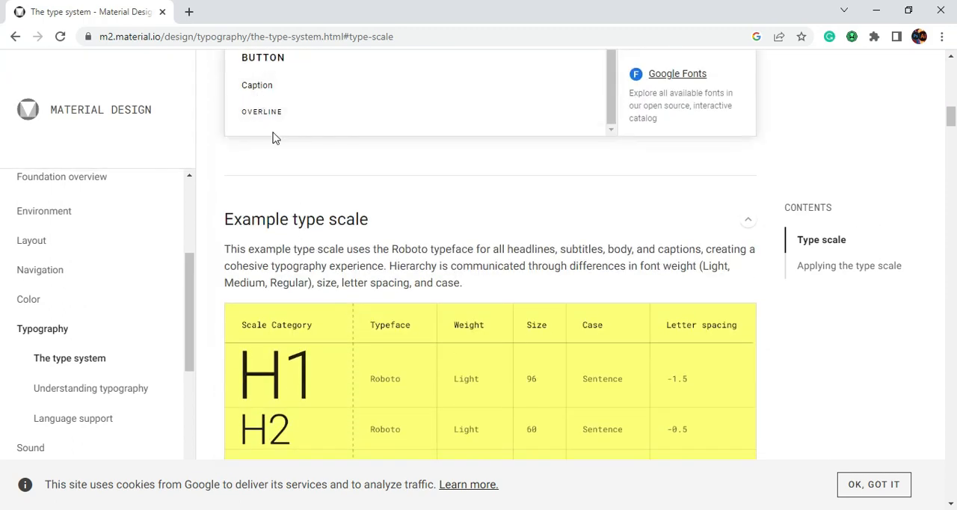
pyautogui.scroll(10, 317, 125)
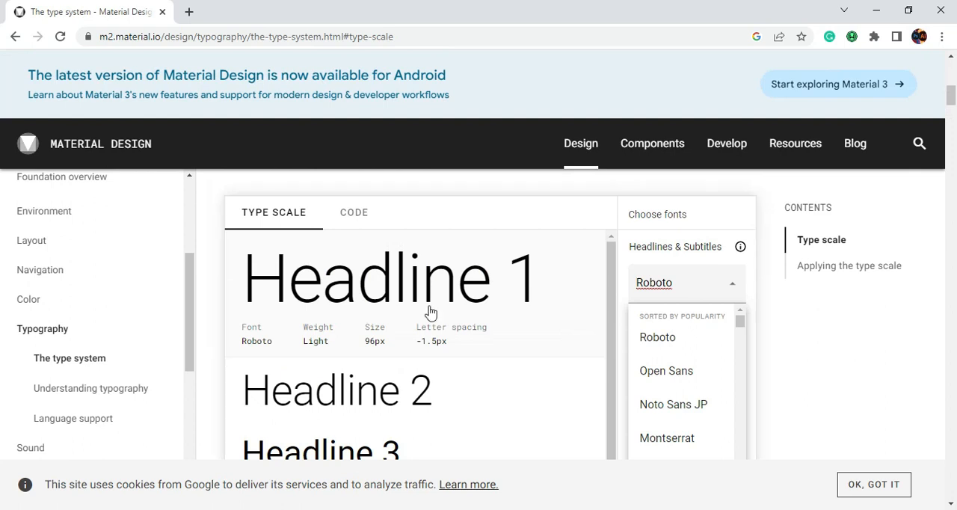
pyautogui.scroll(-1, 434, 314)
pyautogui.scroll(2, 433, 314)
# Set the Headlines & Subtitles font of the type scale generator to Rubik
pyautogui.click(674, 292)
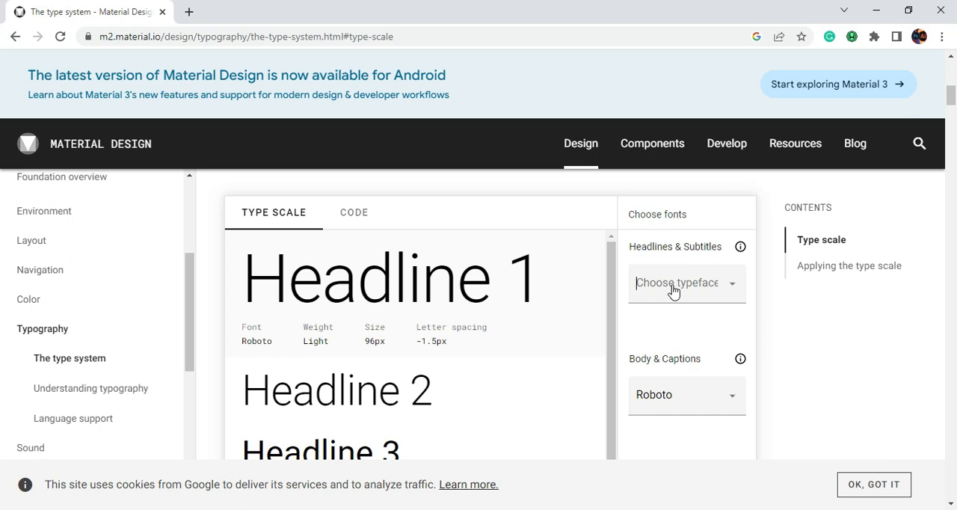
pyautogui.write('R')
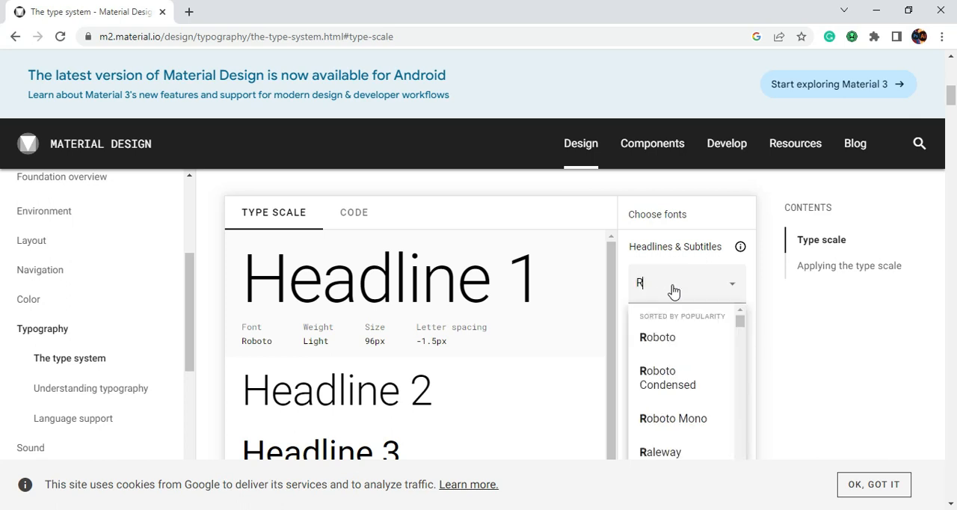
pyautogui.write('ubik')
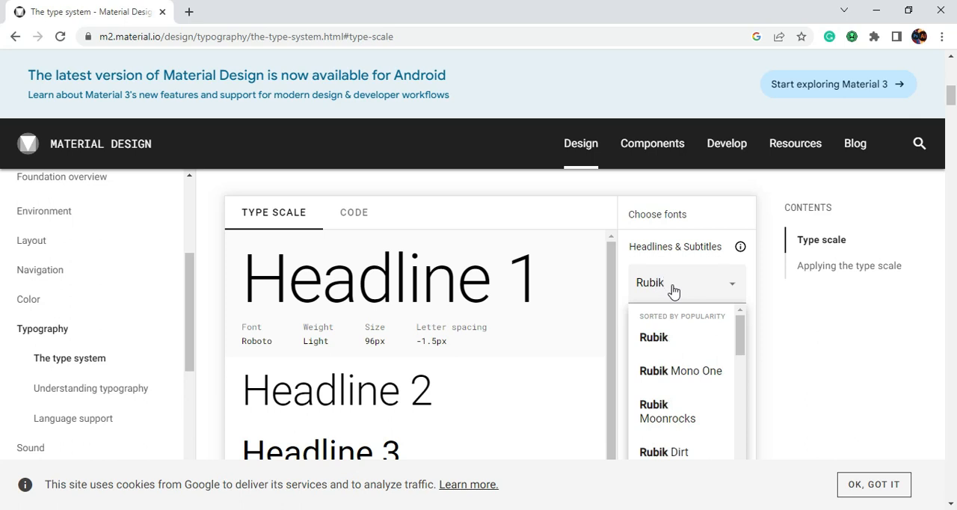
pyautogui.click(672, 339)
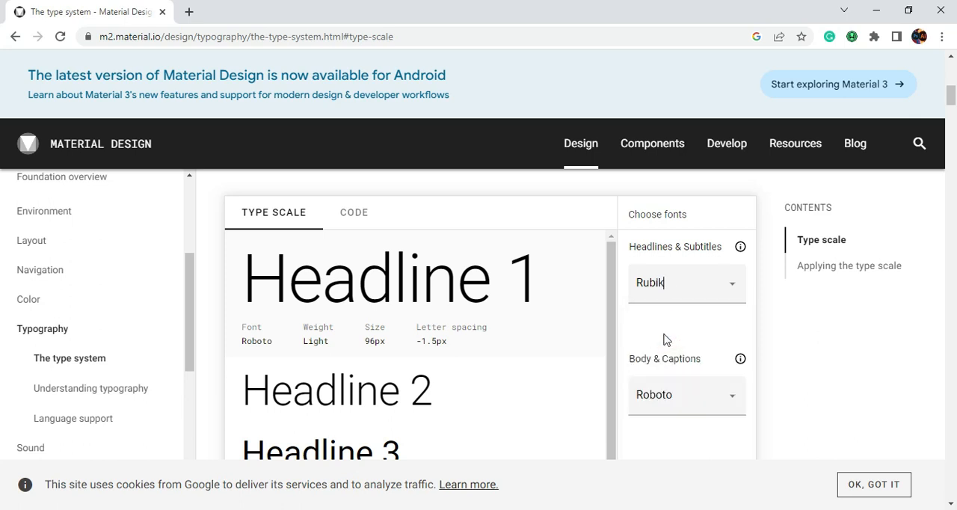
# Examine the font, weight, size and letter spacing of Headlines 1, 2 and 3 in the Rubik type scale
pyautogui.scroll(-1, 492, 385)
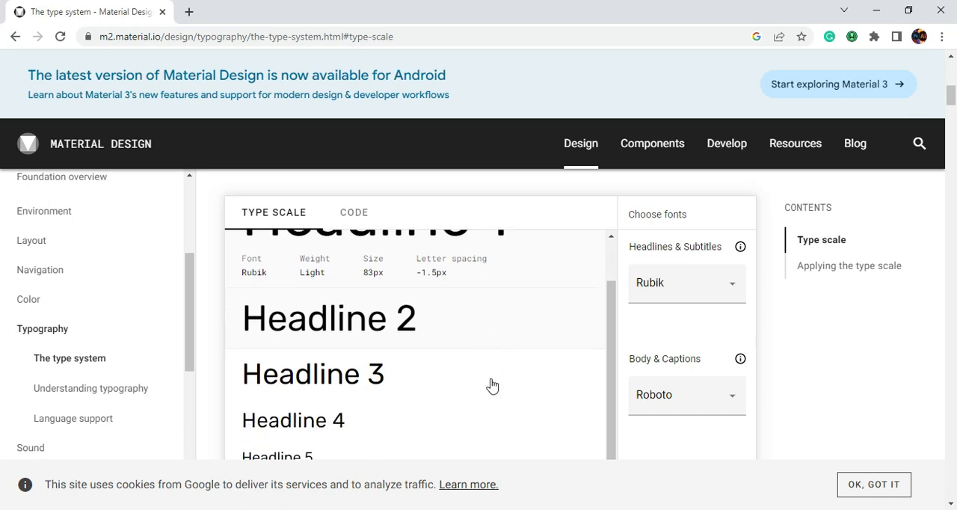
pyautogui.scroll(1, 366, 352)
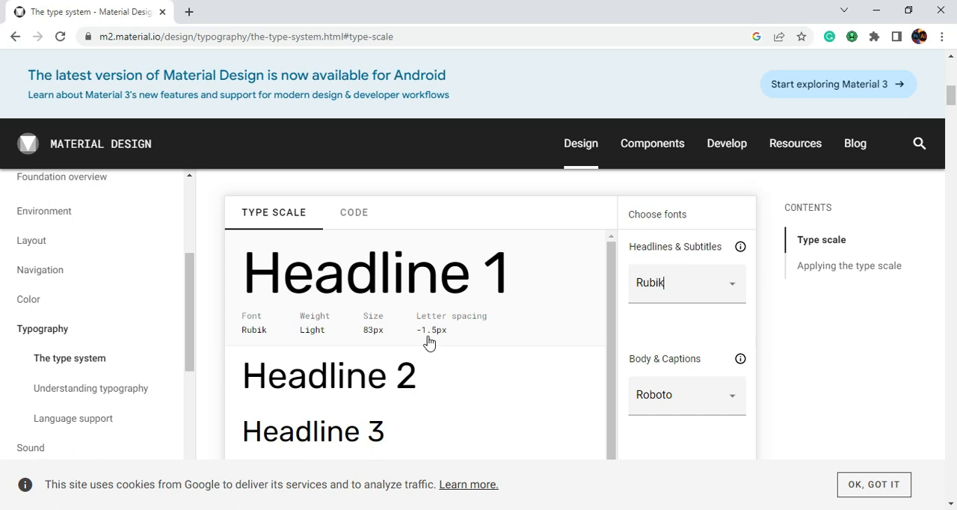
pyautogui.scroll(-2, 436, 338)
pyautogui.scroll(1, 436, 337)
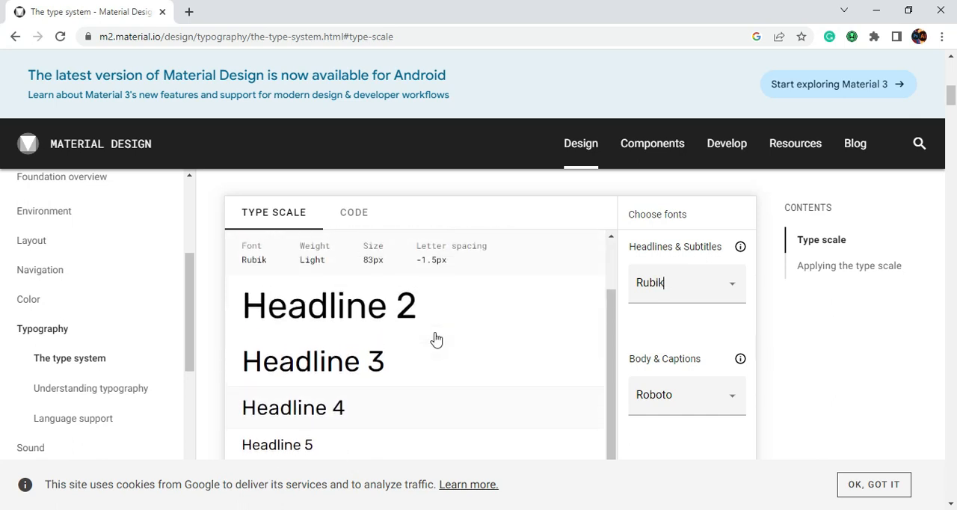
pyautogui.click(331, 323)
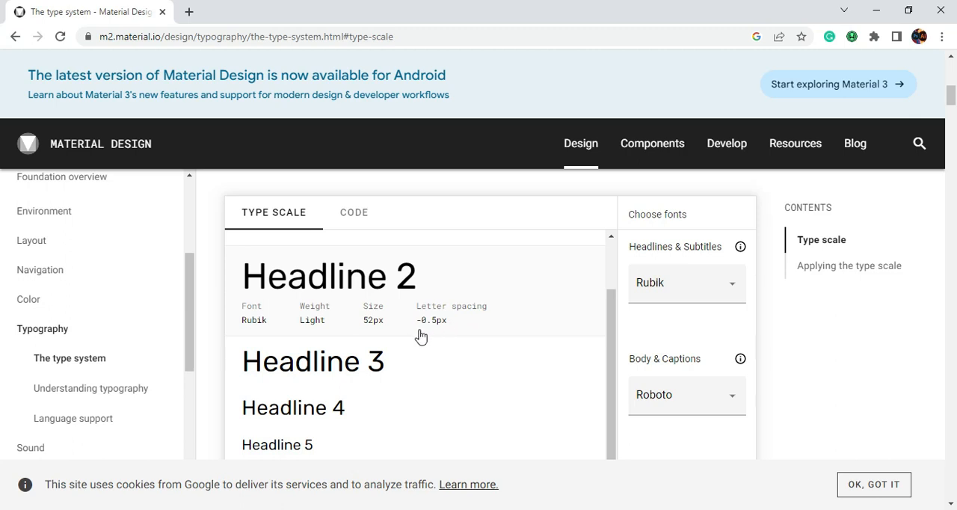
pyautogui.click(338, 364)
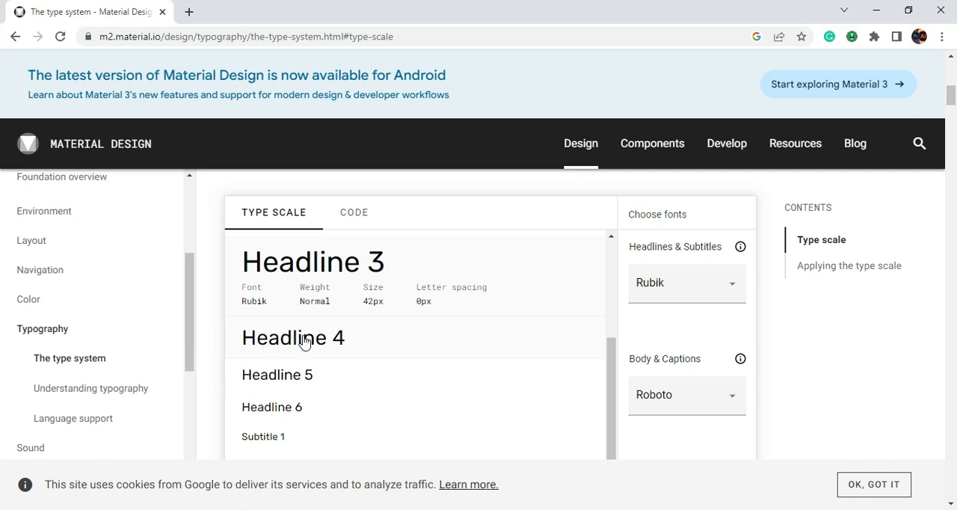
pyautogui.scroll(2, 311, 339)
pyautogui.scroll(1, 311, 339)
pyautogui.click(377, 292)
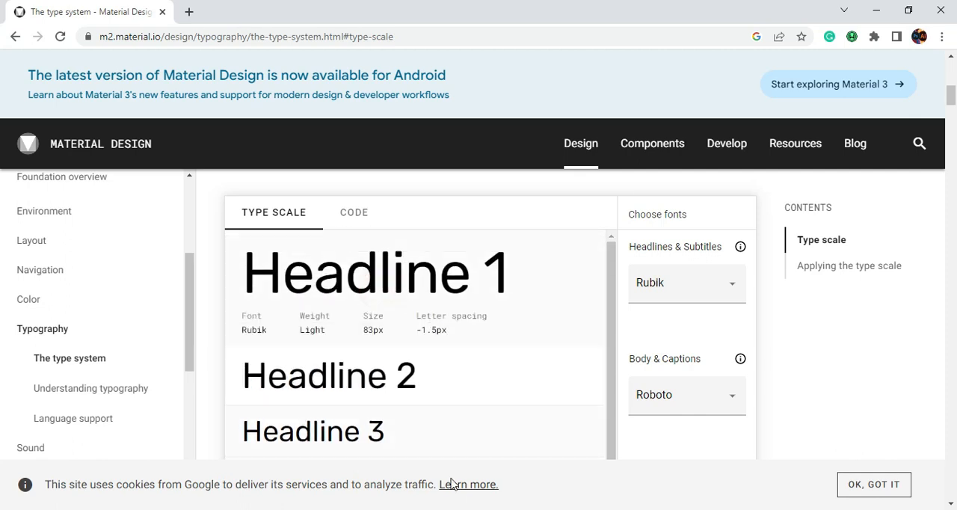
# Switch to the Figma Mobile Design file in Figma and draw a new frame about 941 × 2495 above the existing screens
pyautogui.moveTo(493, 508)
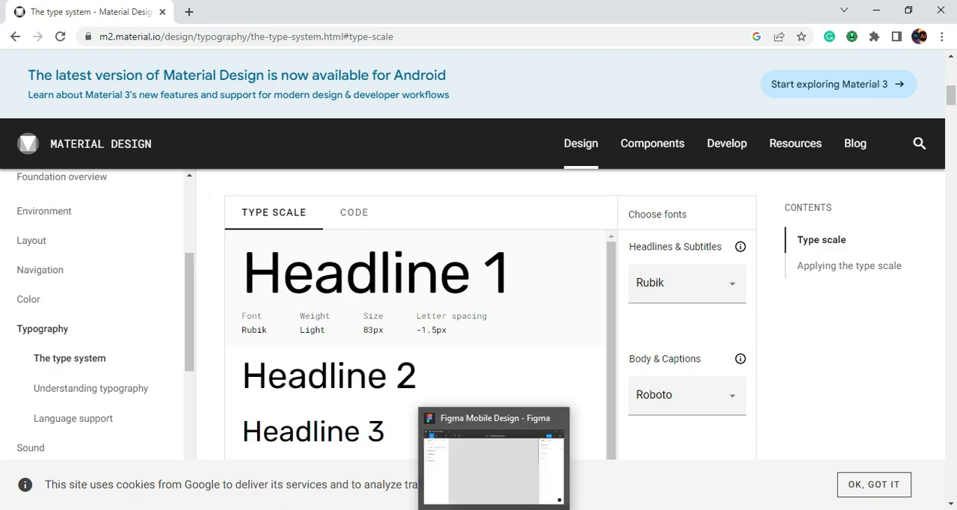
pyautogui.click(493, 509)
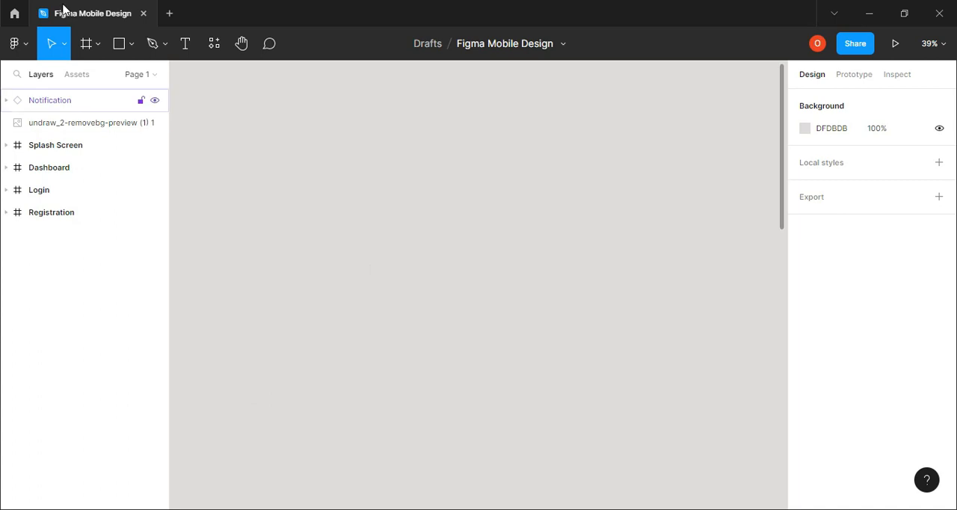
pyautogui.click(87, 45)
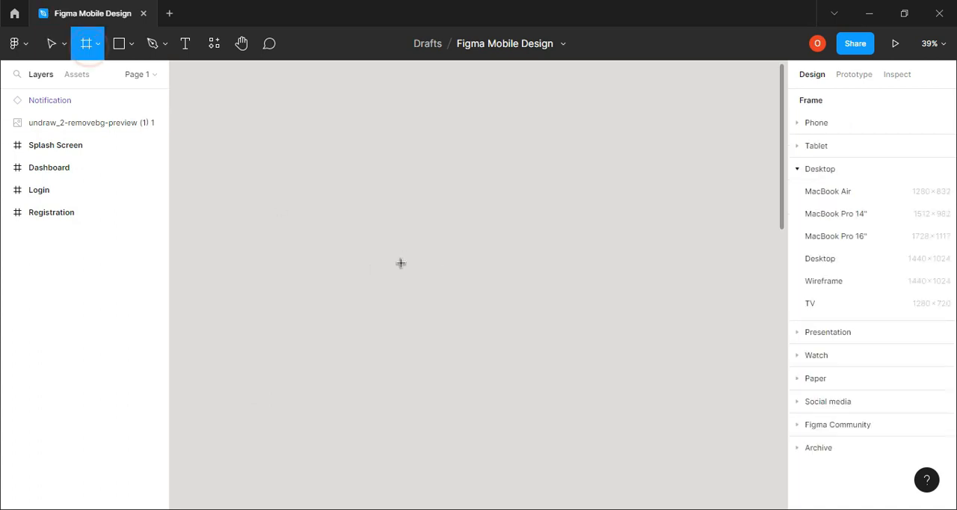
pyautogui.moveTo(277, 104)
pyautogui.mouseDown()
pyautogui.moveTo(396, 400)
pyautogui.moveTo(511, 509)
pyautogui.moveTo(534, 502)
pyautogui.mouseUp()
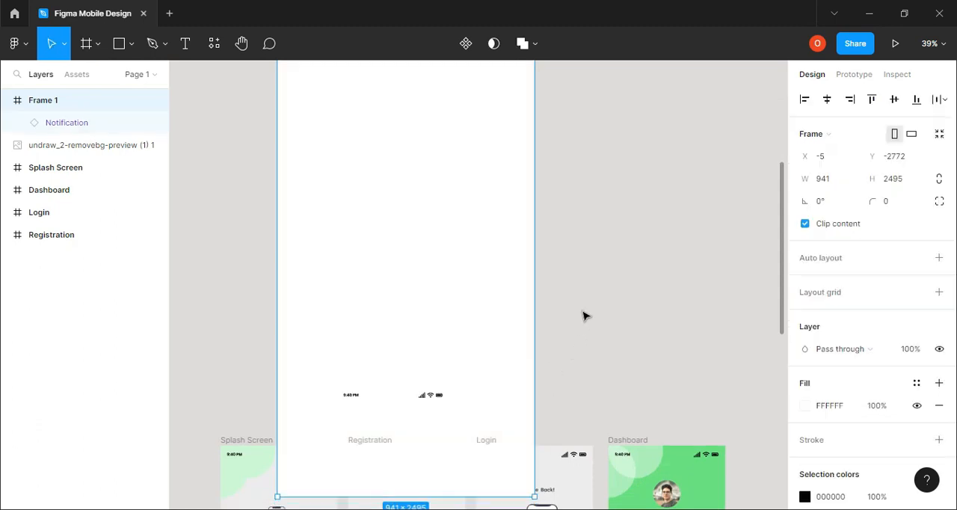
# Resize the new frame by its bottom edge to a height of about 1908, clear of the screens below
pyautogui.scroll(-1, 426, 478)
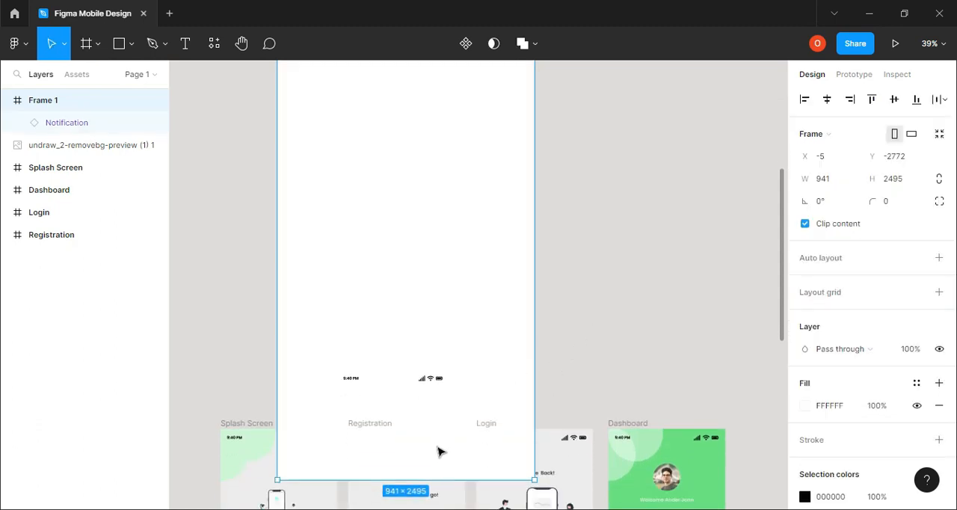
pyautogui.moveTo(409, 447); pyautogui.dragTo(397, 250)
pyautogui.scroll(1, 464, 309)
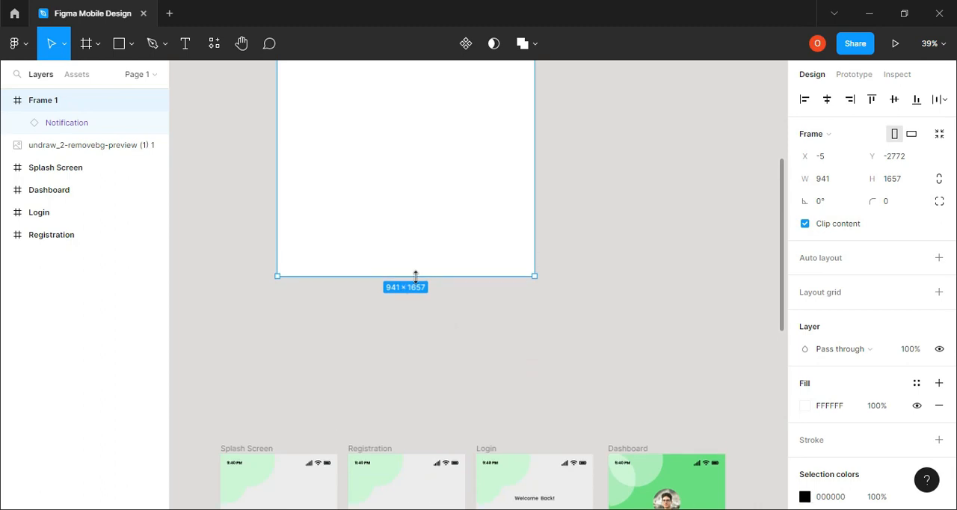
pyautogui.moveTo(415, 252); pyautogui.dragTo(423, 168)
pyautogui.scroll(1, 466, 277)
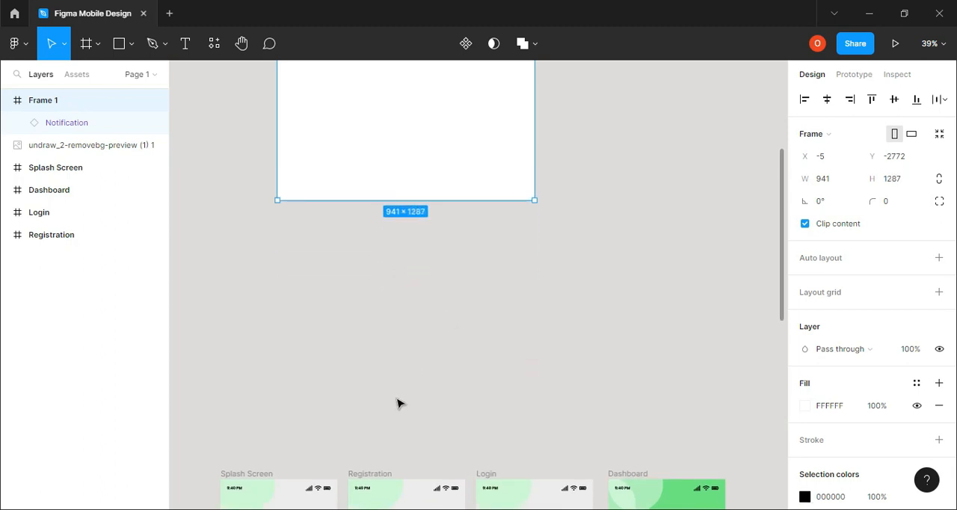
pyautogui.scroll(10, 418, 371)
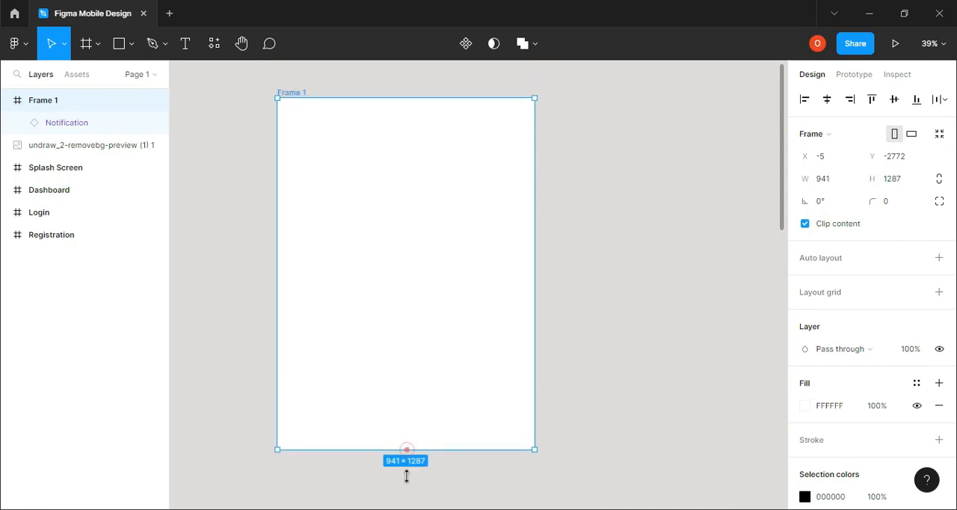
pyautogui.moveTo(406, 467); pyautogui.dragTo(406, 451)
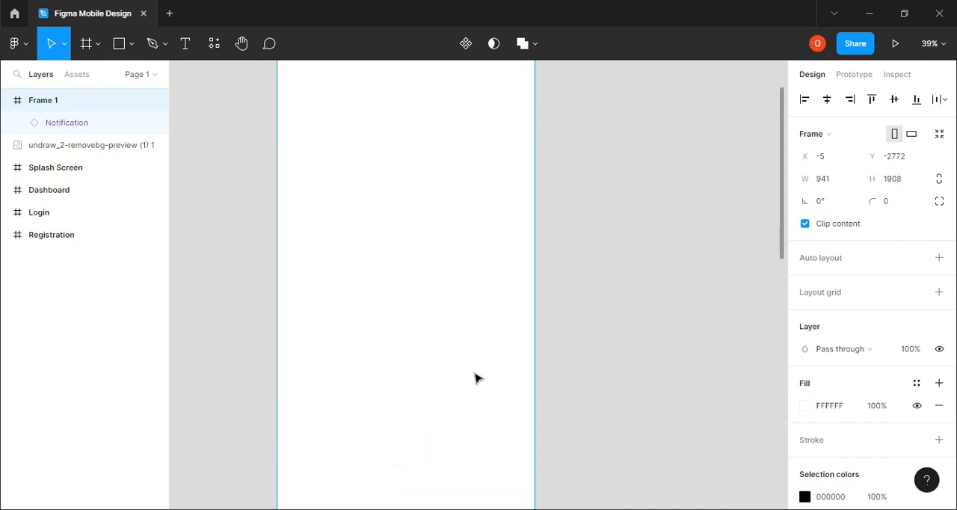
# Start a new text layer near the top of the new frame
pyautogui.scroll(1, 329, 172)
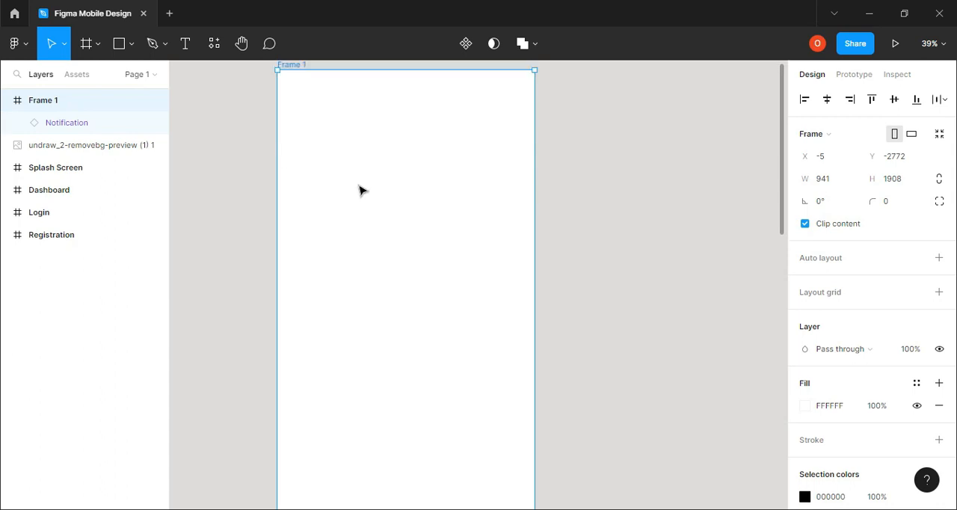
pyautogui.scroll(2, 359, 190)
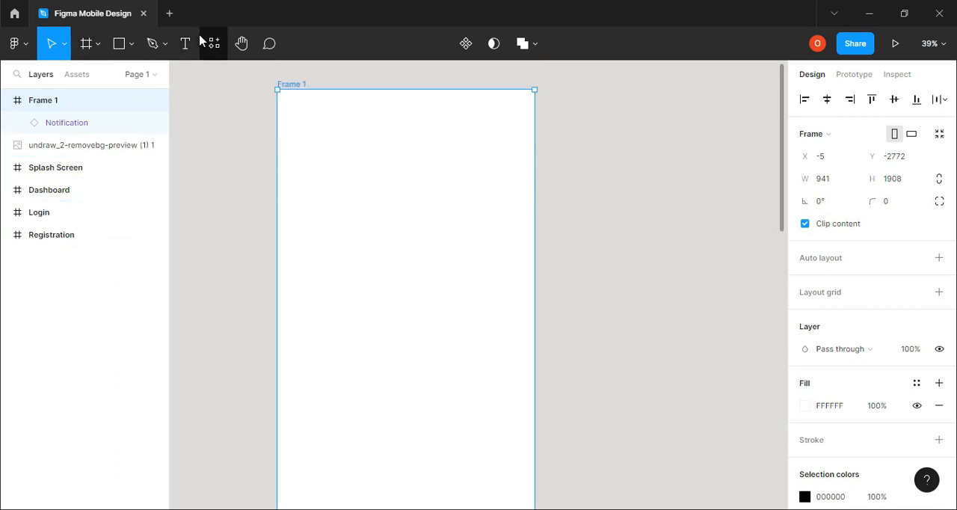
pyautogui.press('t')
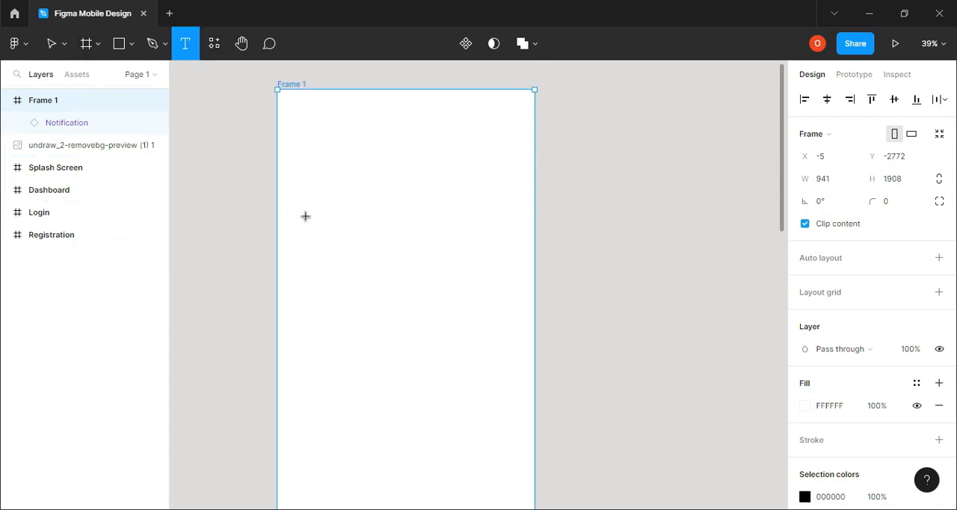
pyautogui.click(334, 149)
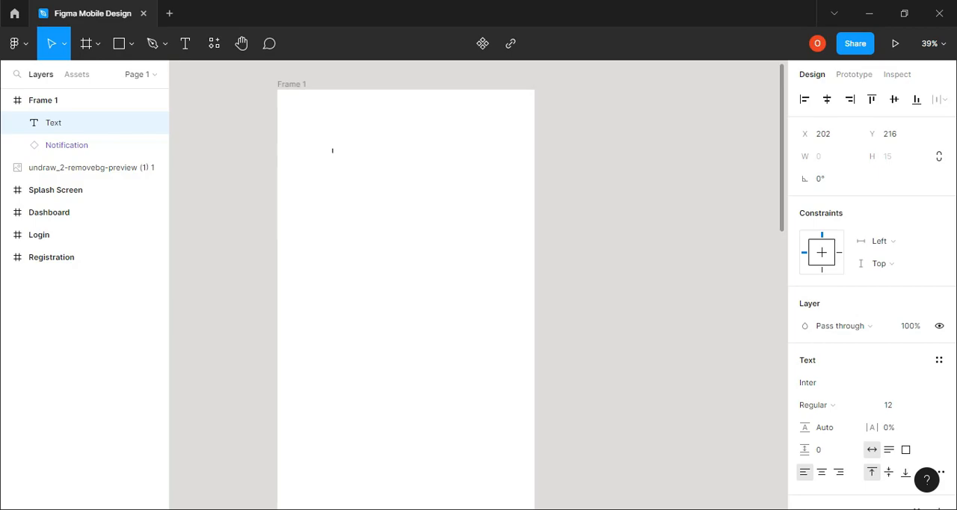
# Set the new text layer's font to Rubik and its size to 83
pyautogui.hotkey('alt', 'Tab')
pyautogui.scroll(-2, 853, 397)
pyautogui.scroll(-1, 851, 396)
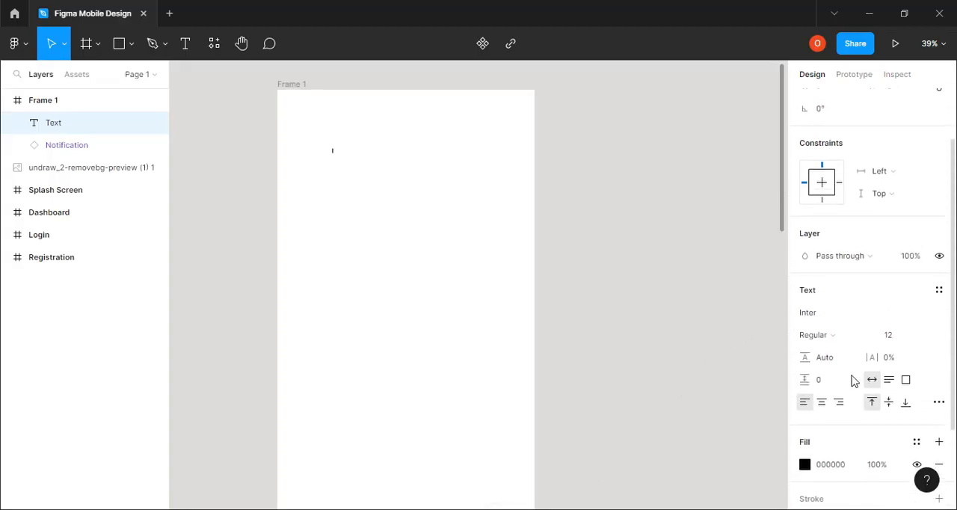
pyautogui.click(830, 317)
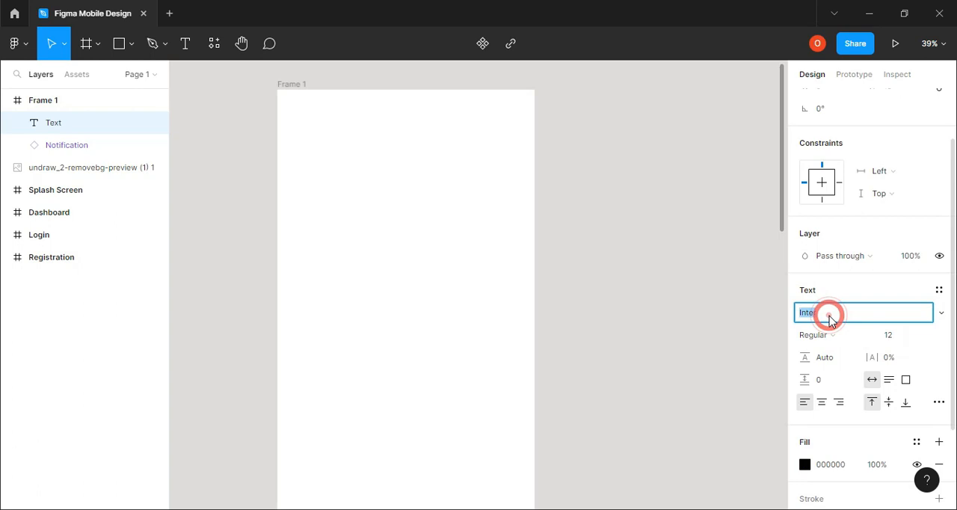
pyautogui.write('rubik')
pyautogui.press('Return')
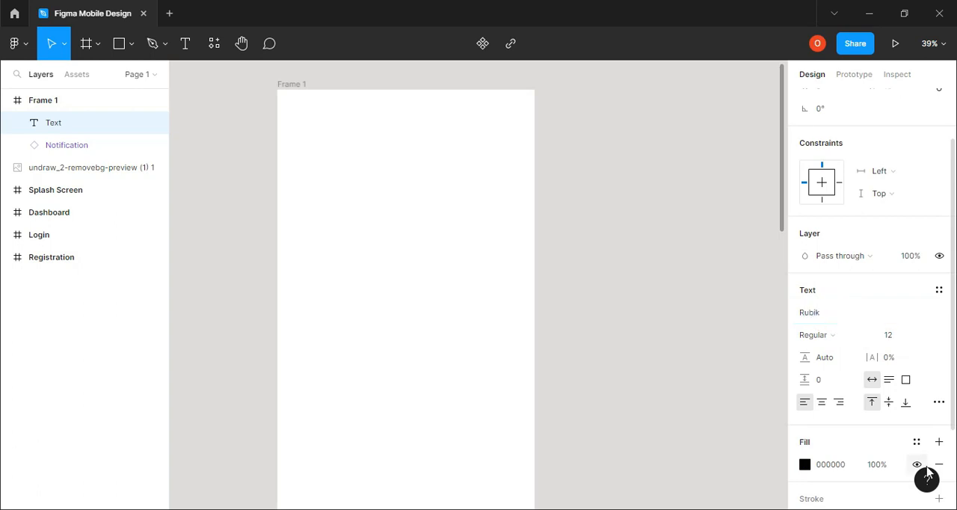
pyautogui.click(894, 342)
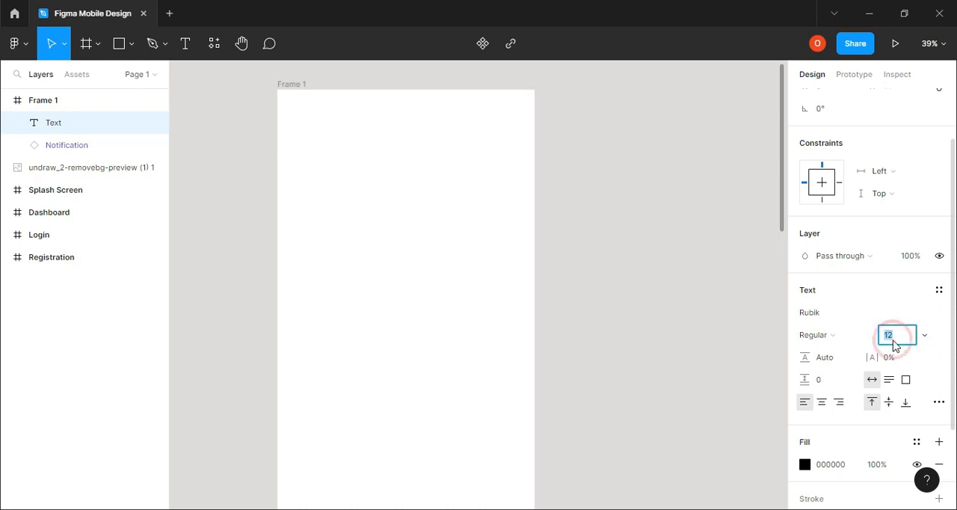
pyautogui.write('83')
pyautogui.press('Return')
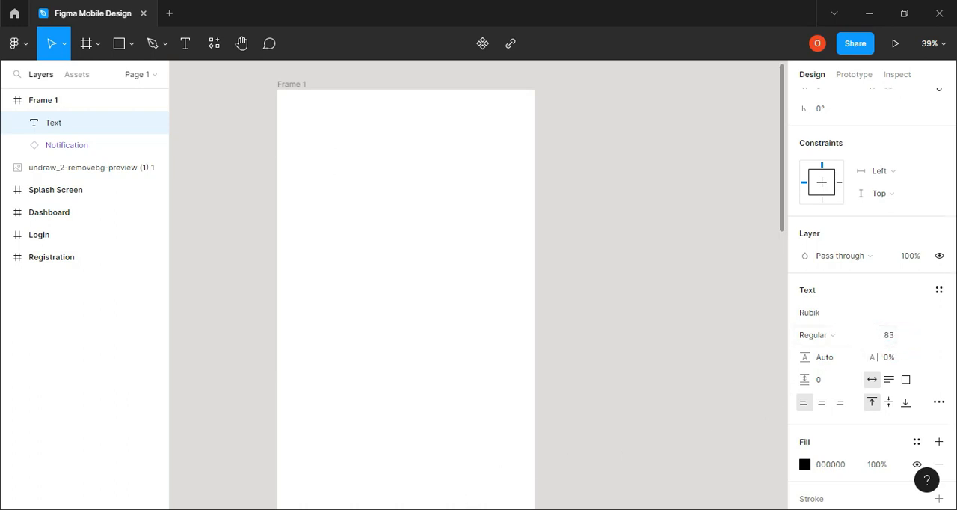
# Check Headline 1 in the browser's type scale, return to Figma and set the text's letter spacing to -1.5 px
pyautogui.hotkey('alt', 'Tab')
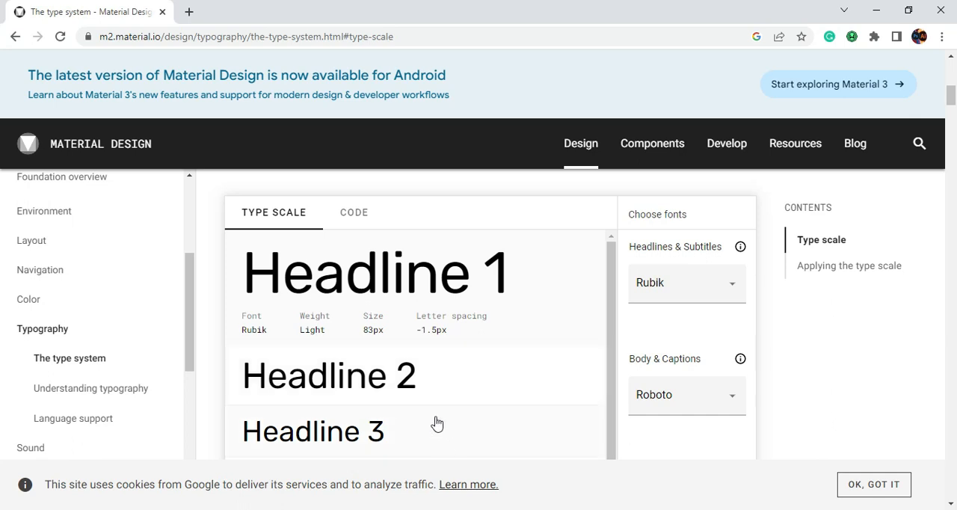
pyautogui.hotkey('alt', 'Tab')
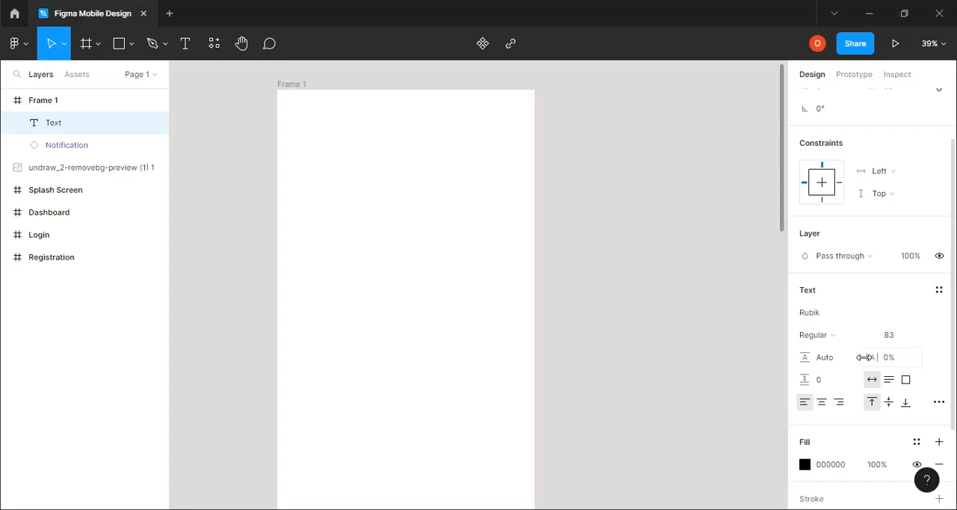
pyautogui.click(892, 362)
pyautogui.write('-1.5px')
pyautogui.press('Return')
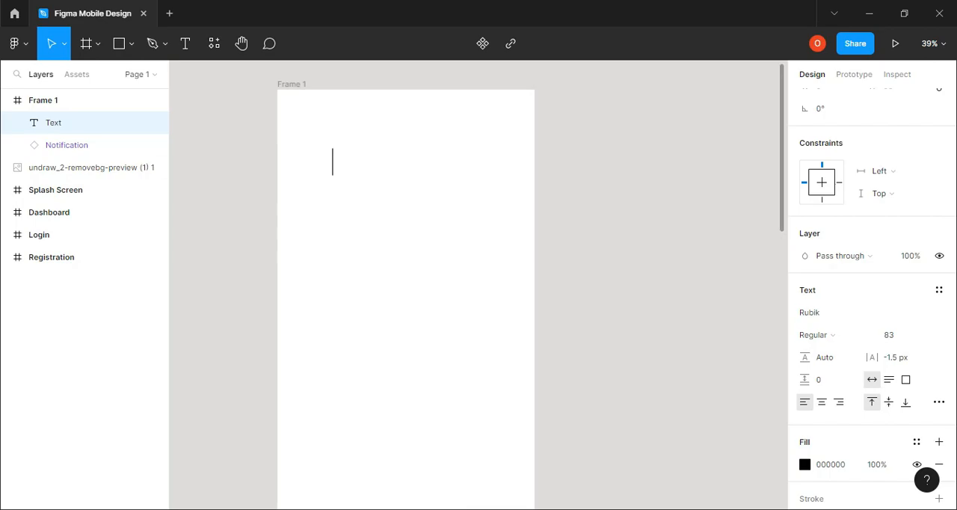
# Check the Headline 1 weight in the browser's type scale, return to Figma and set the text's weight to Light
pyautogui.hotkey('alt', 'Tab')
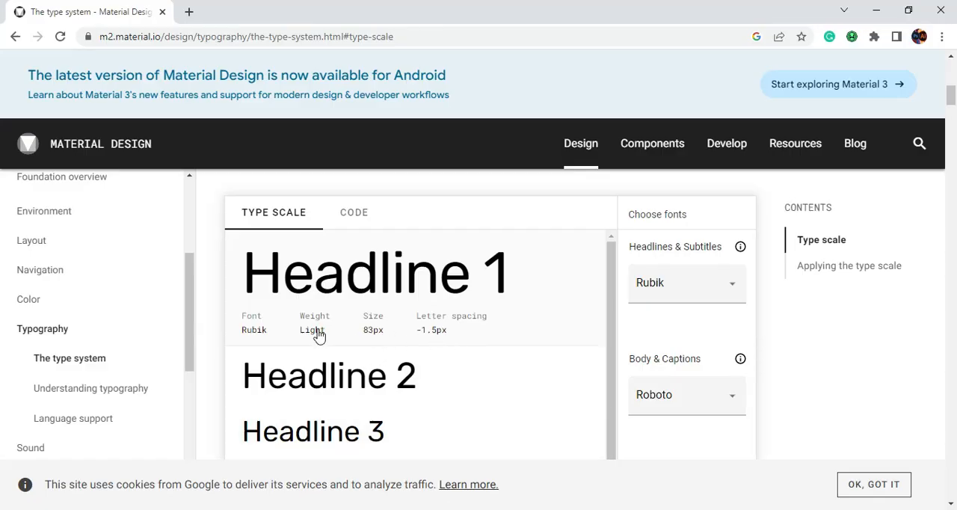
pyautogui.hotkey('alt', 'Tab')
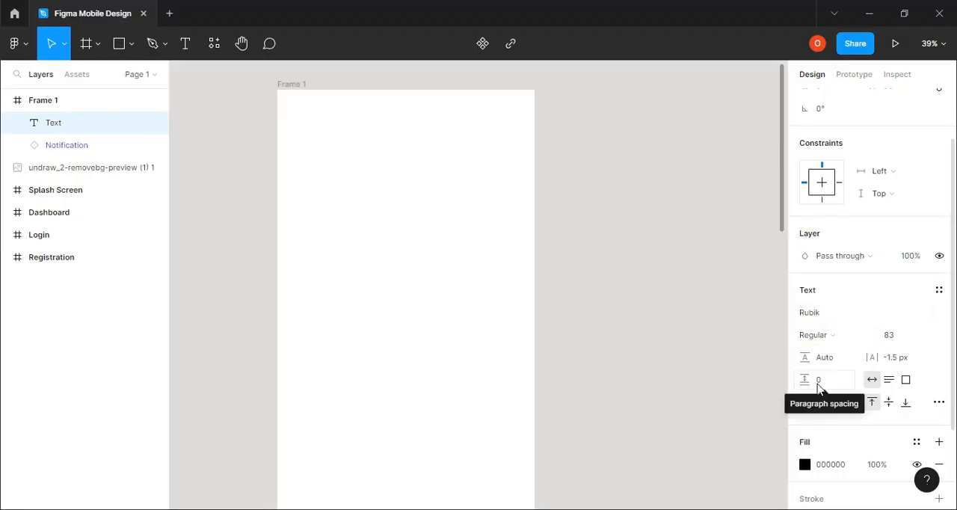
pyautogui.click(865, 337)
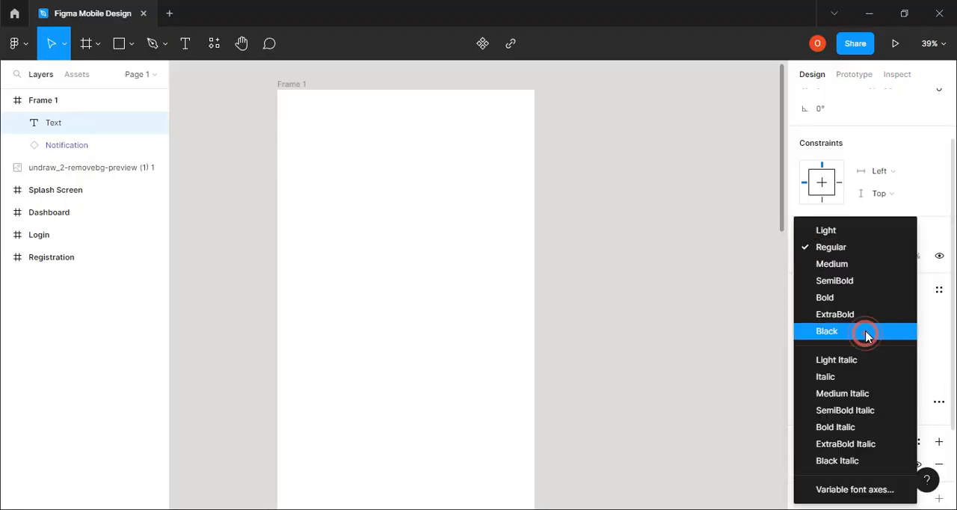
pyautogui.click(844, 233)
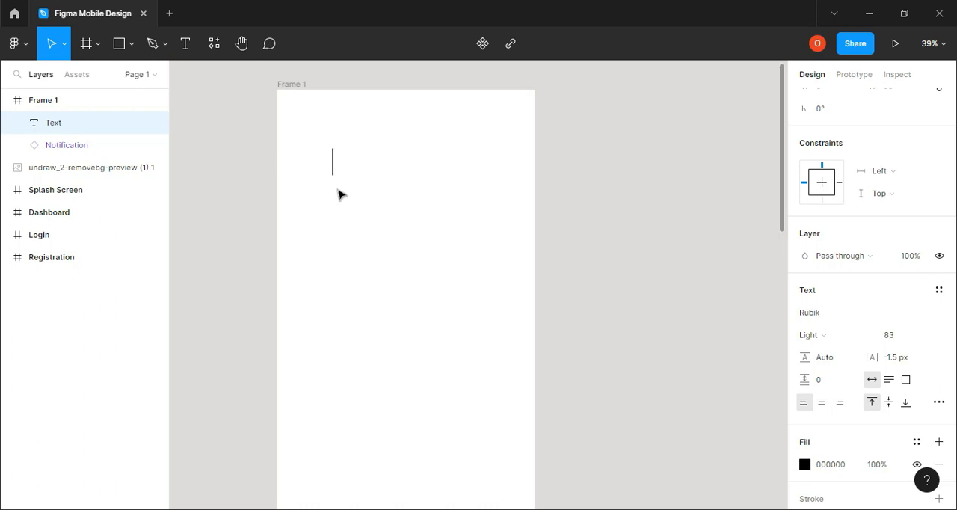
# Enter "Headline 1" as the content of the text layer in the frame and finish editing
pyautogui.write('Headline')
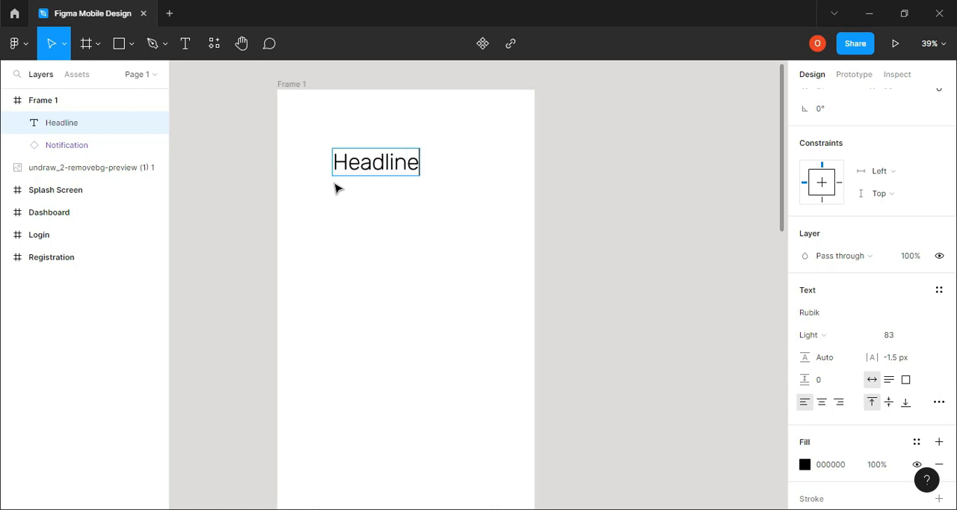
pyautogui.write(' 1')
pyautogui.press('Escape')
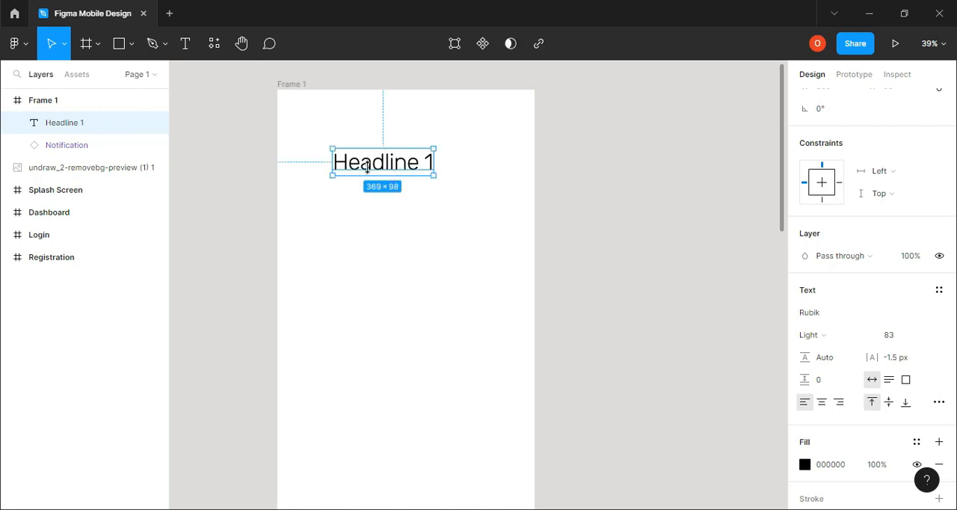
pyautogui.moveTo(372, 164)
pyautogui.mouseDown()
pyautogui.moveTo(371, 194)
pyautogui.moveTo(371, 175)
pyautogui.mouseUp()
pyautogui.click(369, 180)
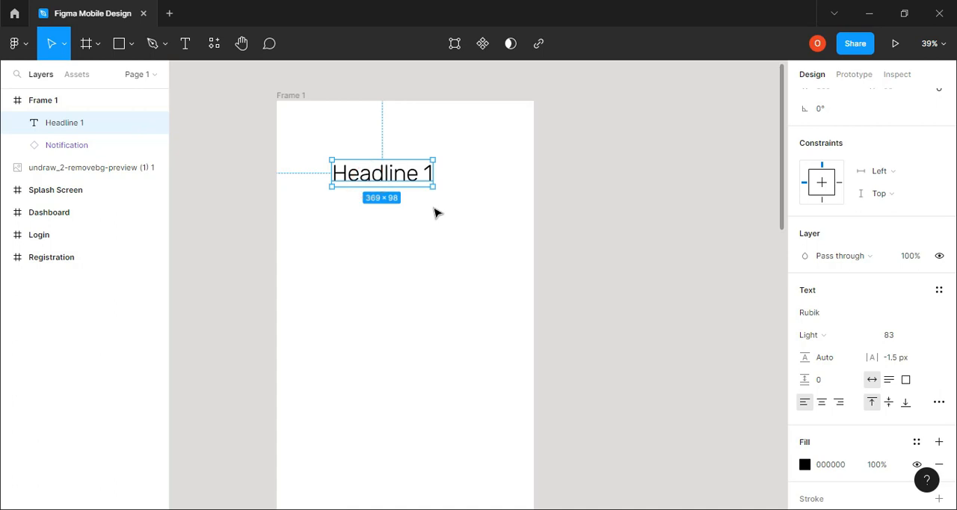
# Duplicate the Headline 1 text, place the copy directly below and change its wording to "Headline 1 Bold"
pyautogui.hotkey('ctrl', 'd')
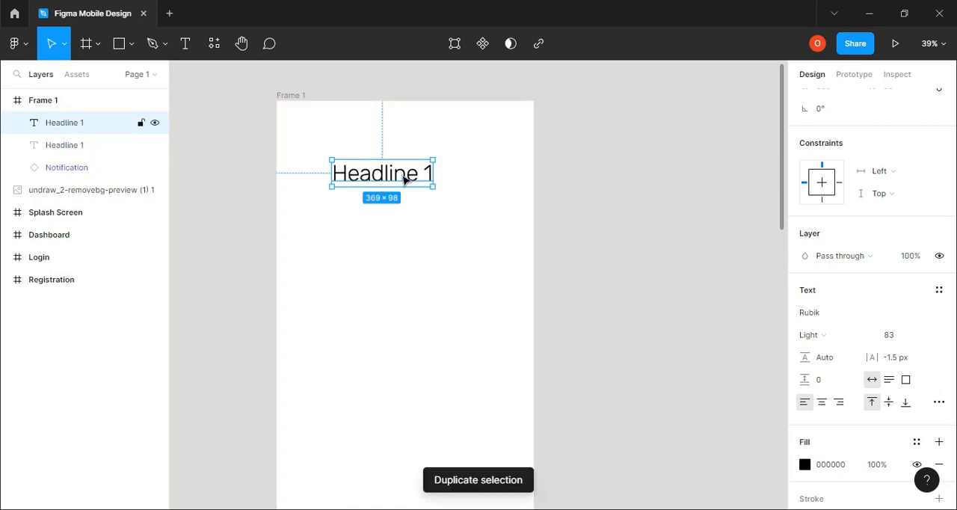
pyautogui.moveTo(400, 179); pyautogui.dragTo(396, 221)
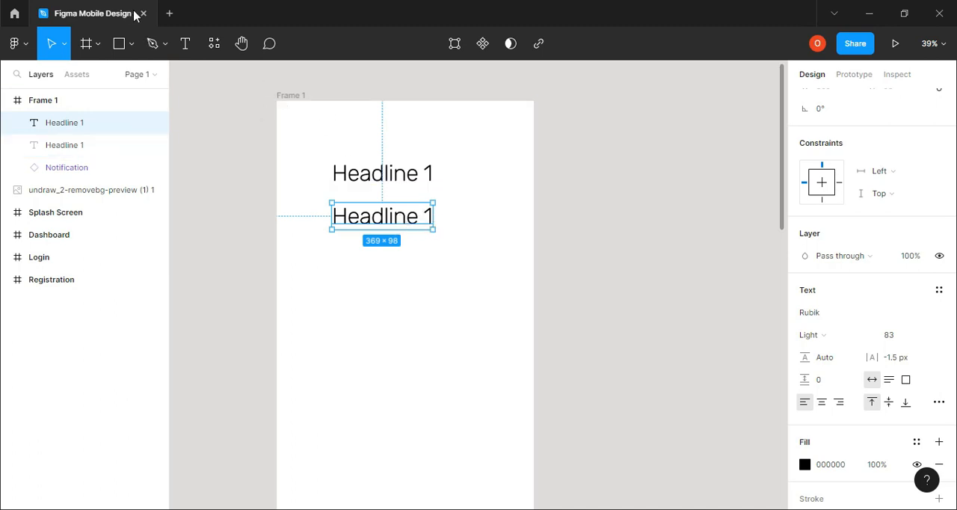
pyautogui.click(185, 43)
pyautogui.click(433, 219)
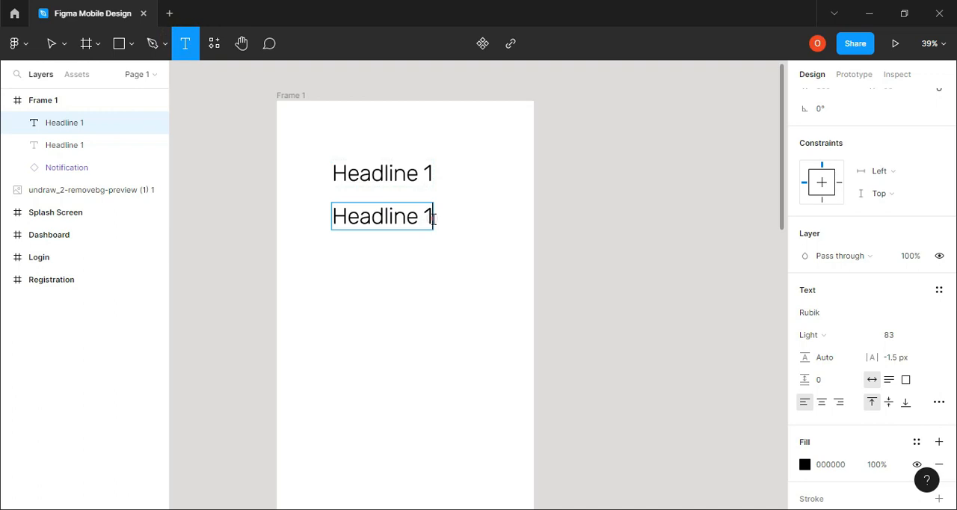
pyautogui.write('Bold')
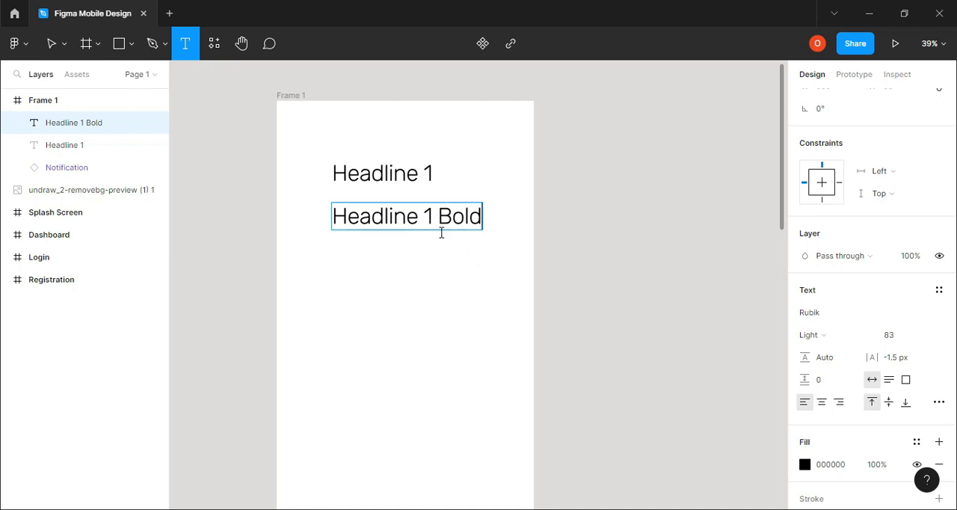
pyautogui.click(48, 43)
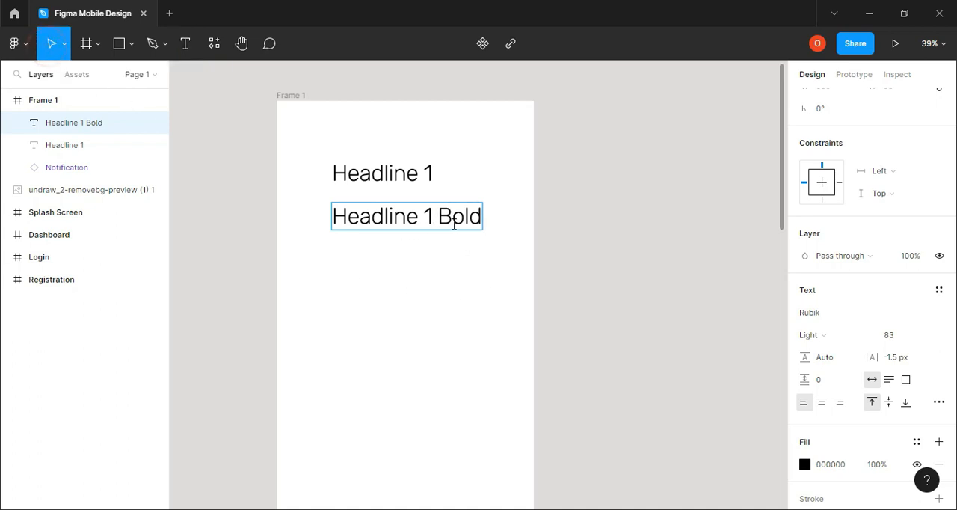
pyautogui.click(530, 222)
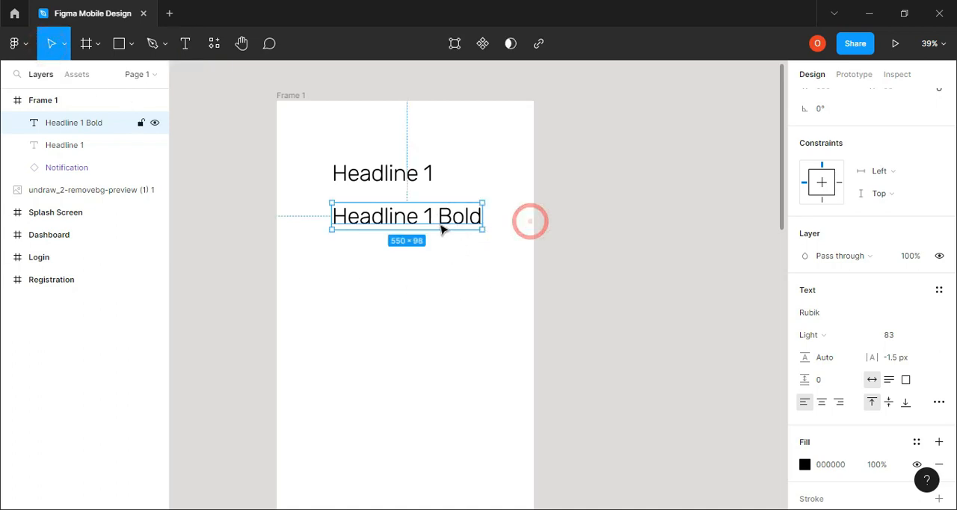
# Set the font weight of the whole Headline 1 Bold text to Bold
pyautogui.doubleClick(434, 222)
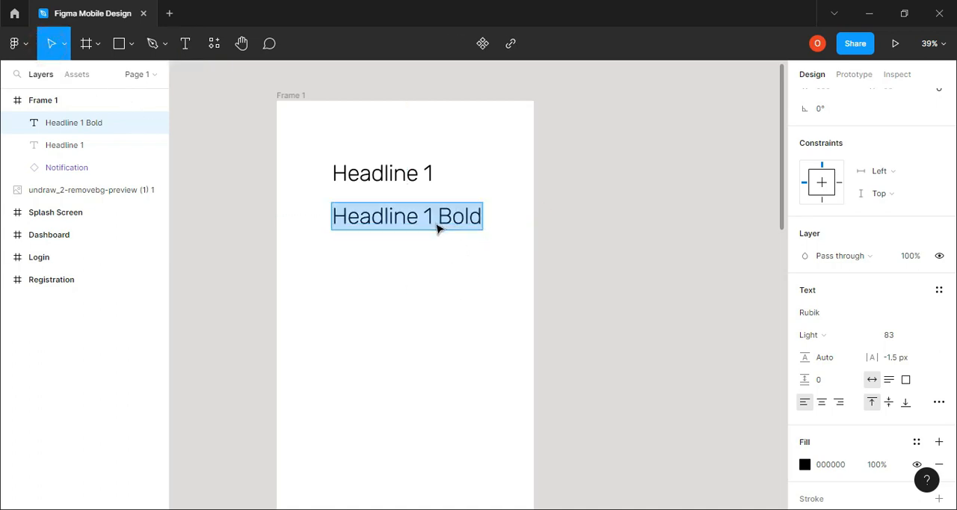
pyautogui.click(867, 336)
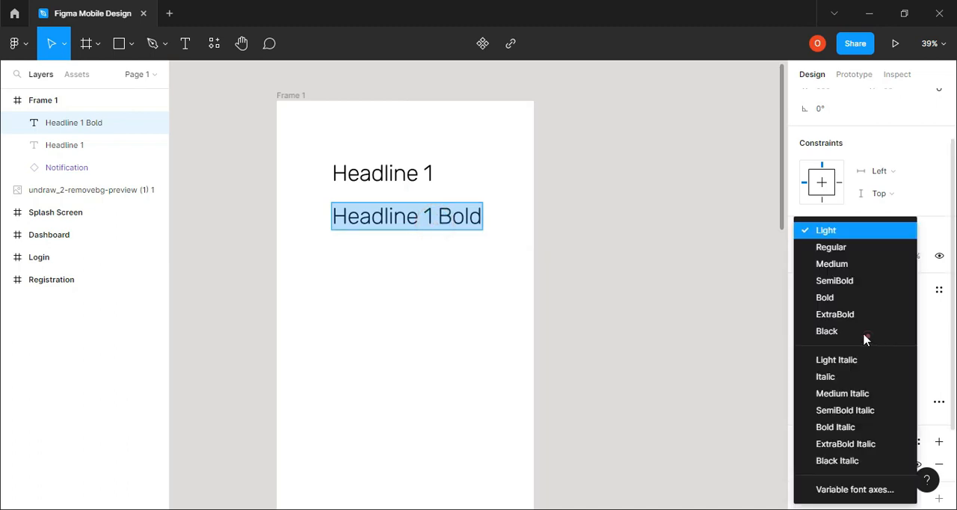
pyautogui.click(846, 297)
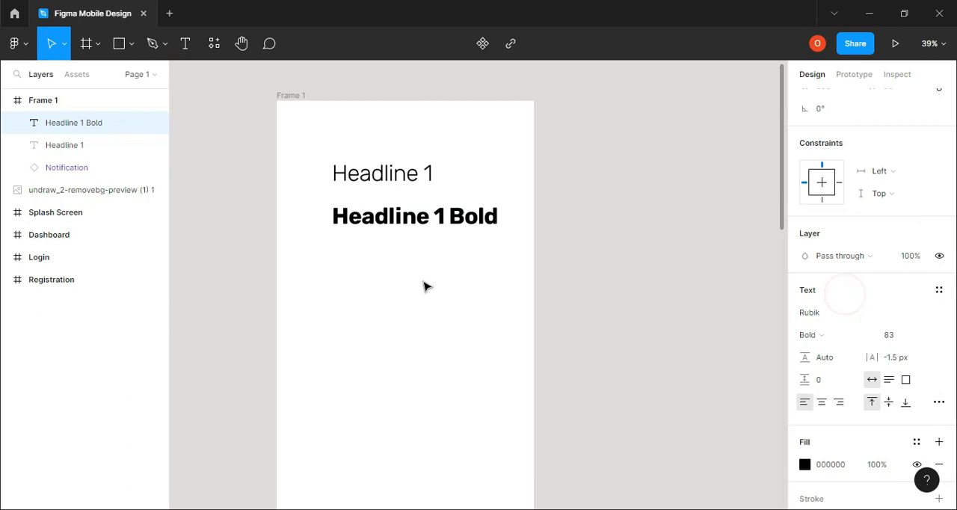
pyautogui.click(579, 234)
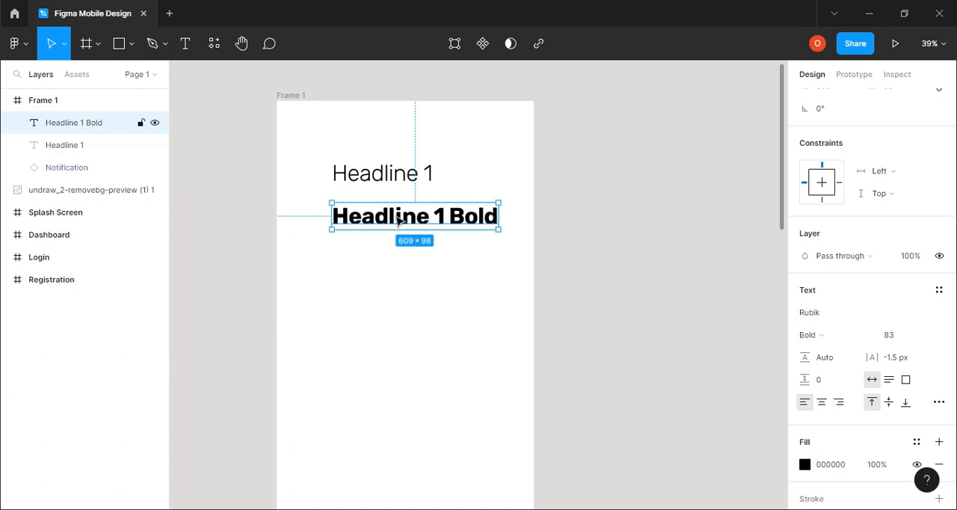
# Copy the Headline 1 Bold text directly below itself and change the copy's wording to "Headline 2"
pyautogui.moveTo(400, 220); pyautogui.dragTo(402, 259)
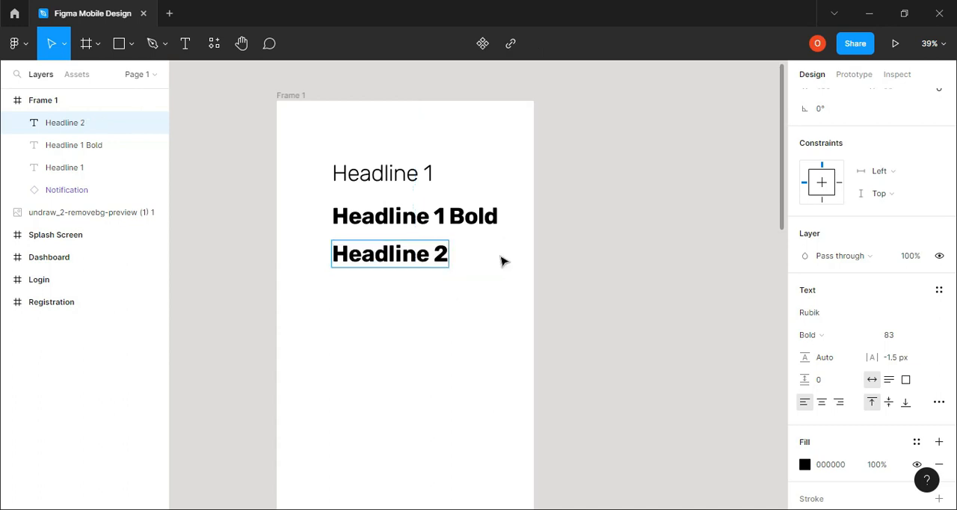
pyautogui.press('Escape')
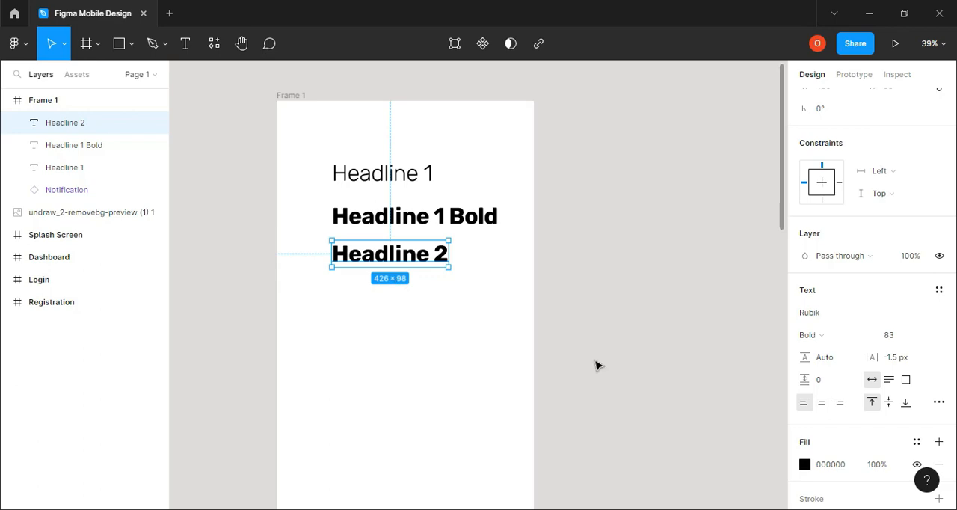
# Look up the Headline 2 weight, size and letter spacing in the browser's type scale and return to the Headline 2 text in Figma
pyautogui.hotkey('alt', 'Tab')
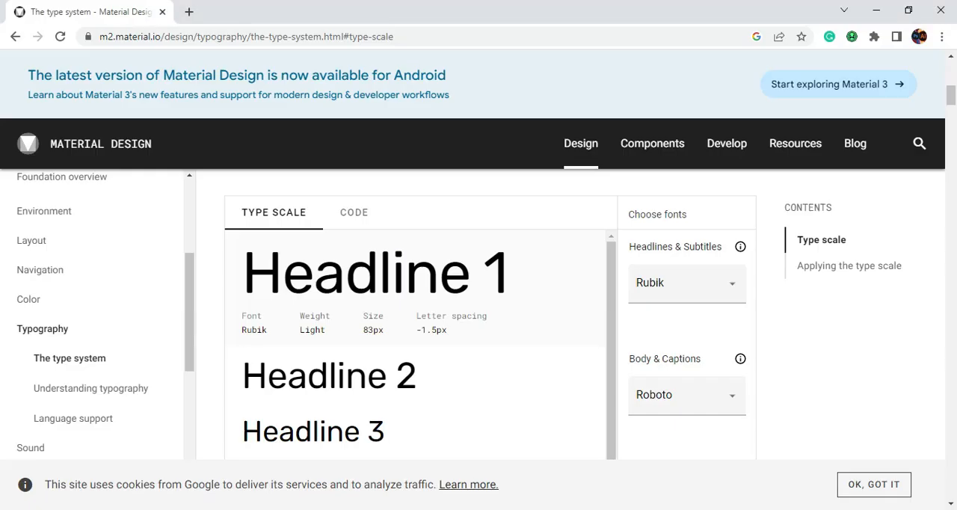
pyautogui.scroll(-3, 359, 387)
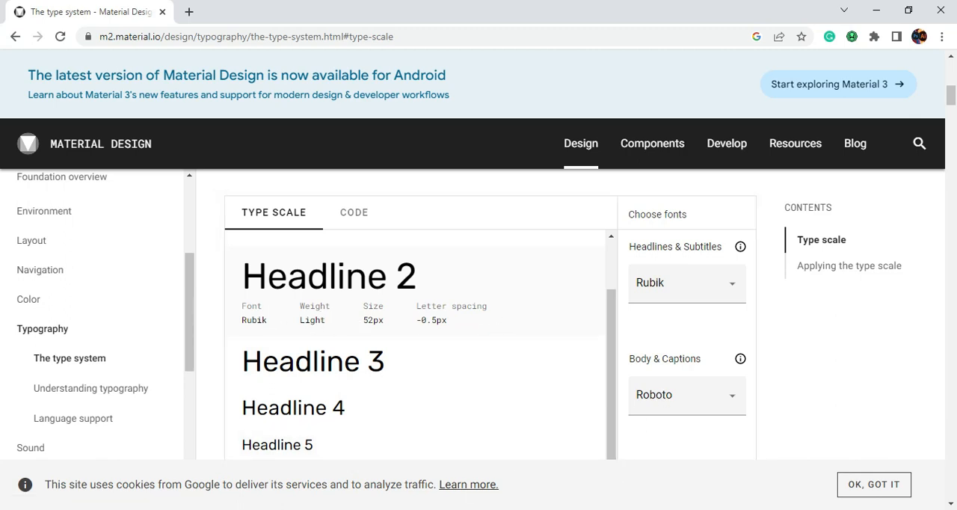
pyautogui.click(494, 509)
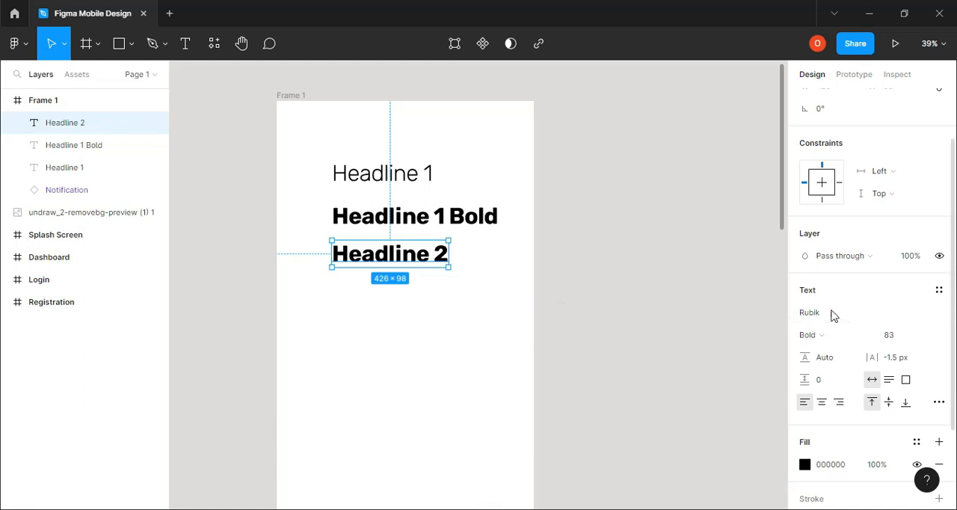
pyautogui.click(430, 277)
pyautogui.click(426, 270)
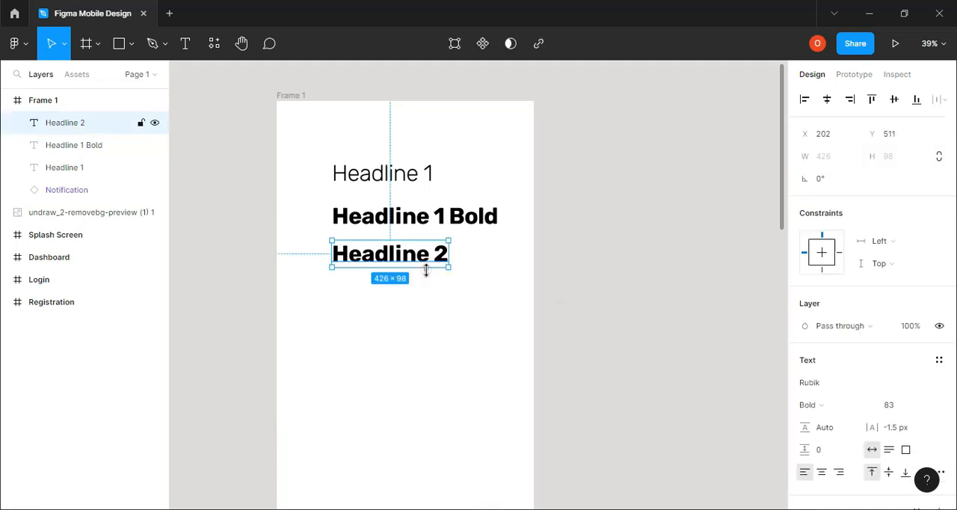
# Set the font weight of the Headline 2 text to Light
pyautogui.scroll(-2, 849, 409)
pyautogui.click(935, 312)
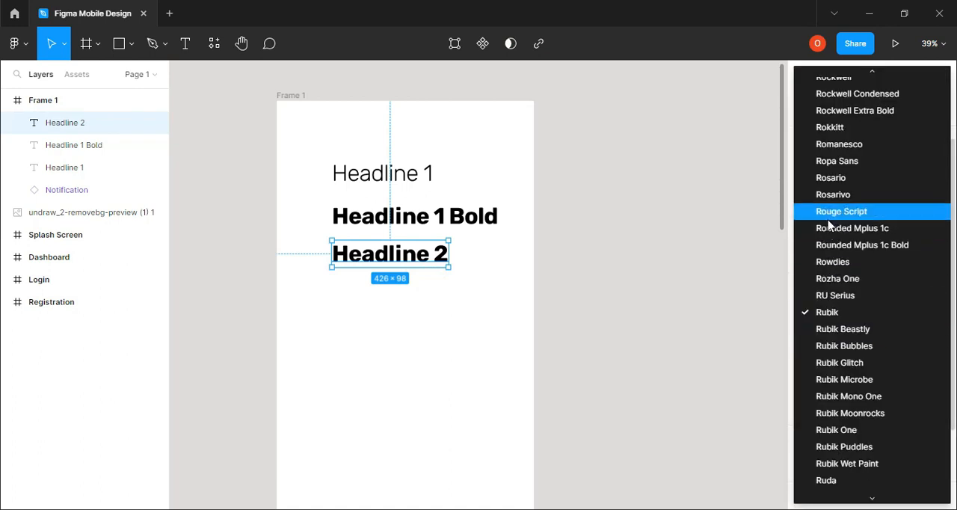
pyautogui.click(735, 311)
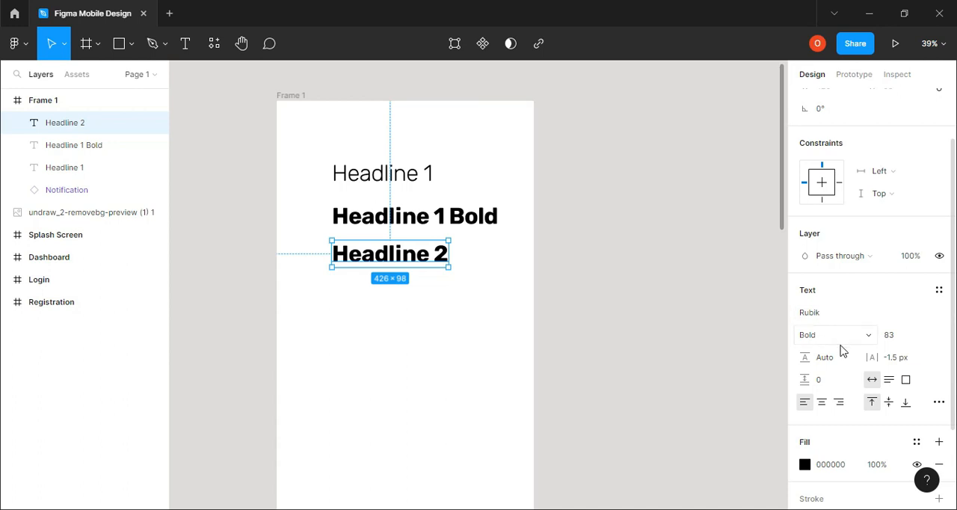
pyautogui.click(850, 335)
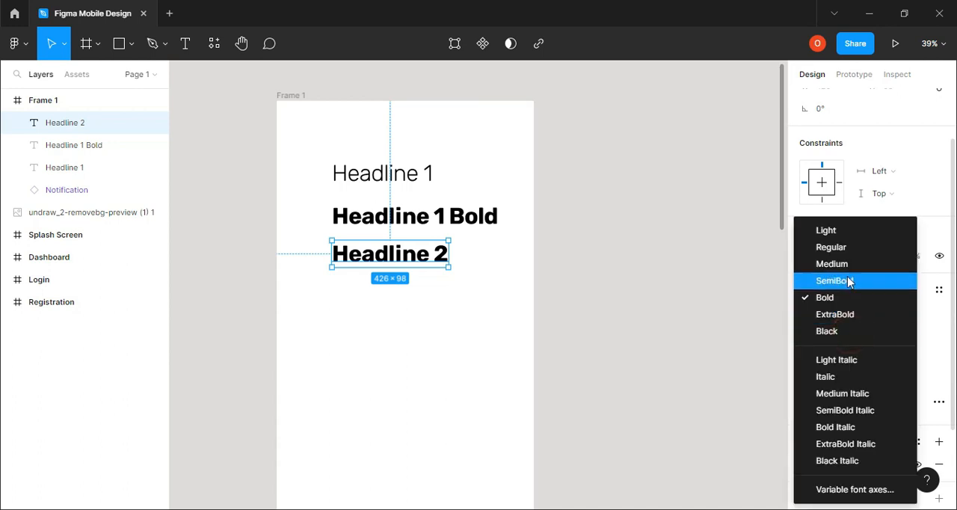
pyautogui.click(847, 231)
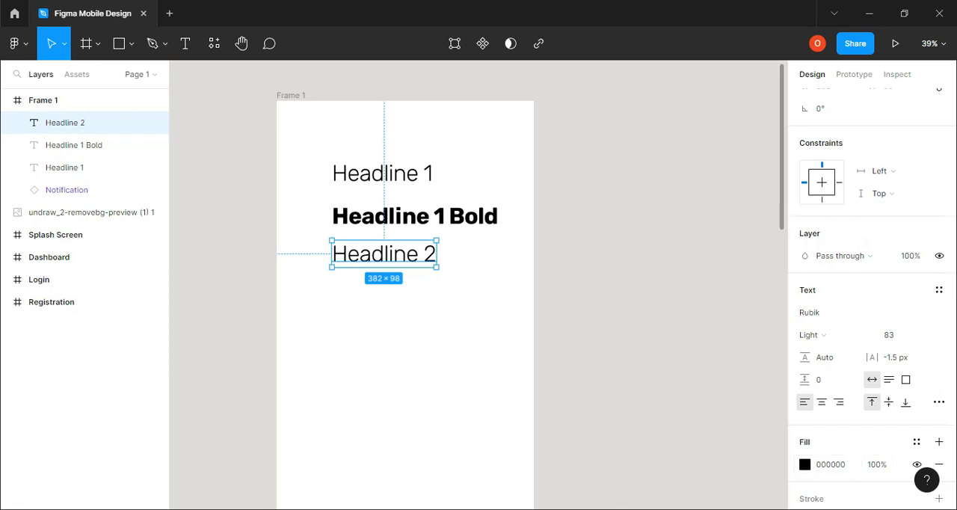
# Check the Headline 2 size in the browser's type scale and set the Headline 2 text's font size to 52 in Figma
pyautogui.hotkey('alt', 'Tab')
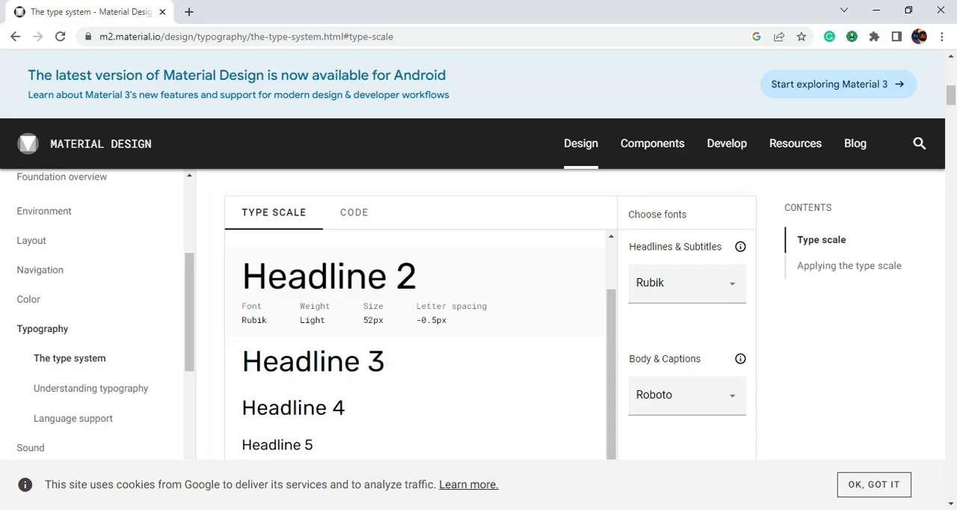
pyautogui.click(494, 509)
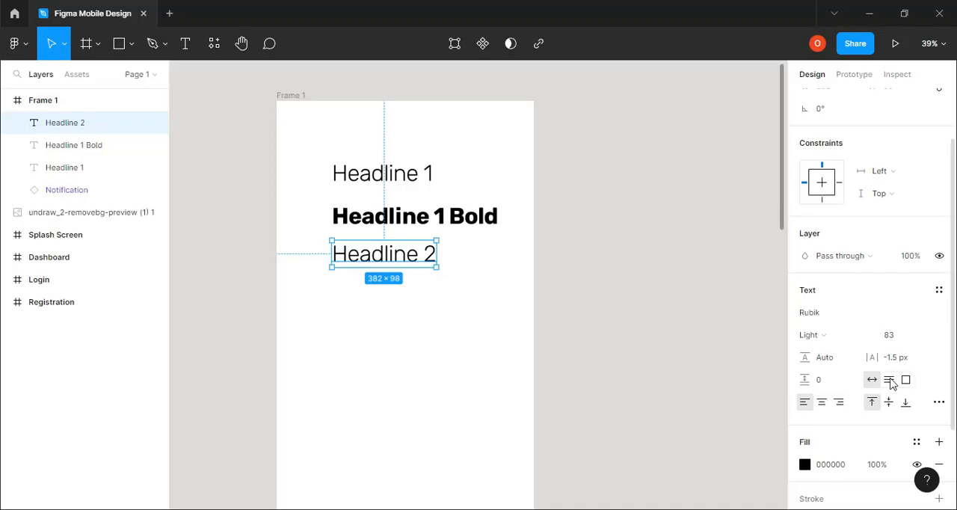
pyautogui.click(896, 336)
pyautogui.write('52')
pyautogui.press('Return')
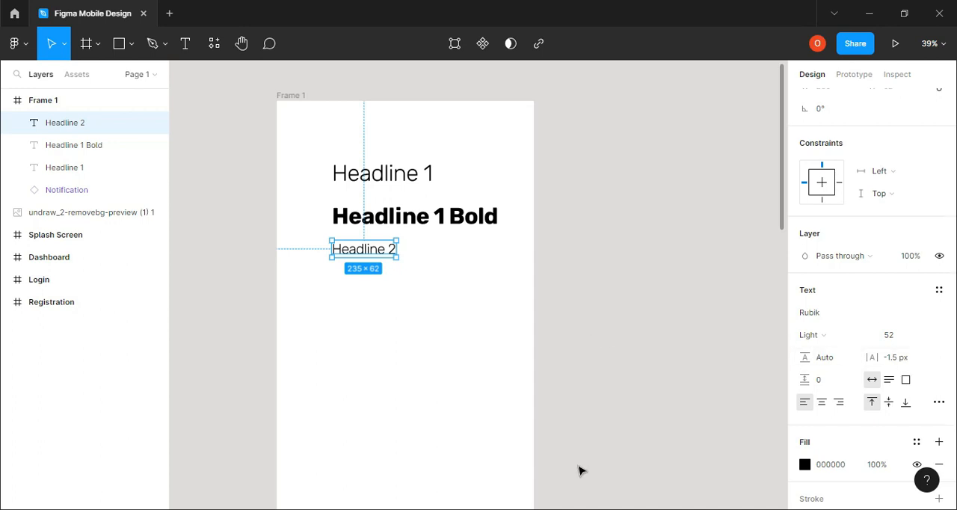
# Set the Headline 2 text's letter spacing to -0.5 px, checking it against the browser's type scale
pyautogui.hotkey('alt', 'Tab')
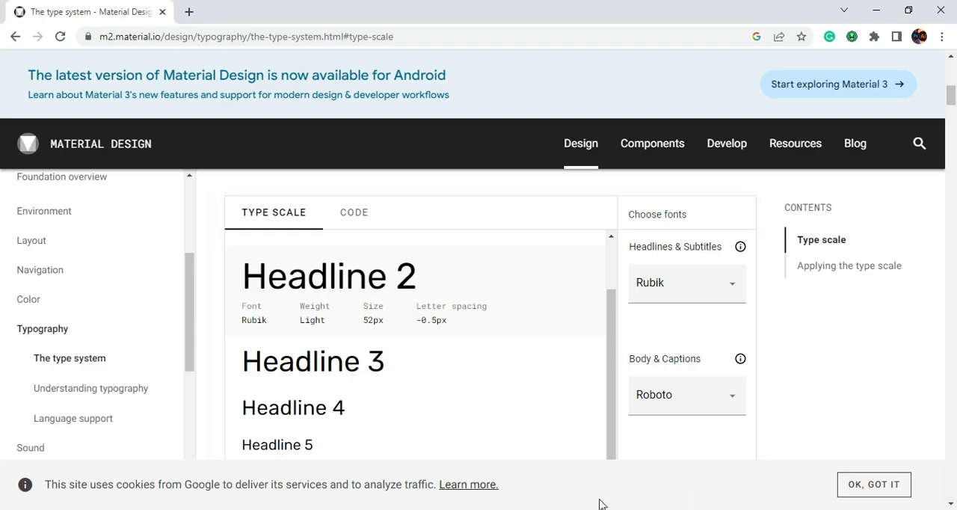
pyautogui.hotkey('alt', 'Tab')
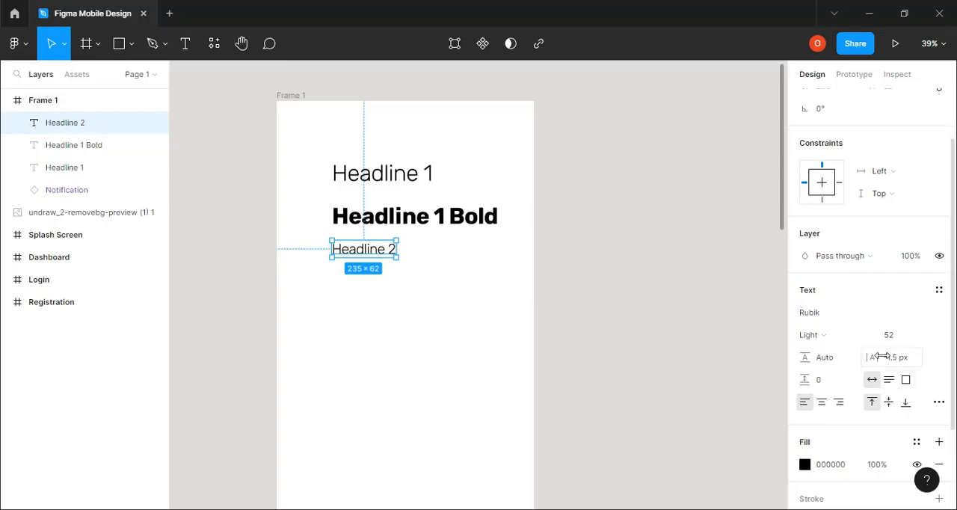
pyautogui.click(892, 359)
pyautogui.click(891, 358)
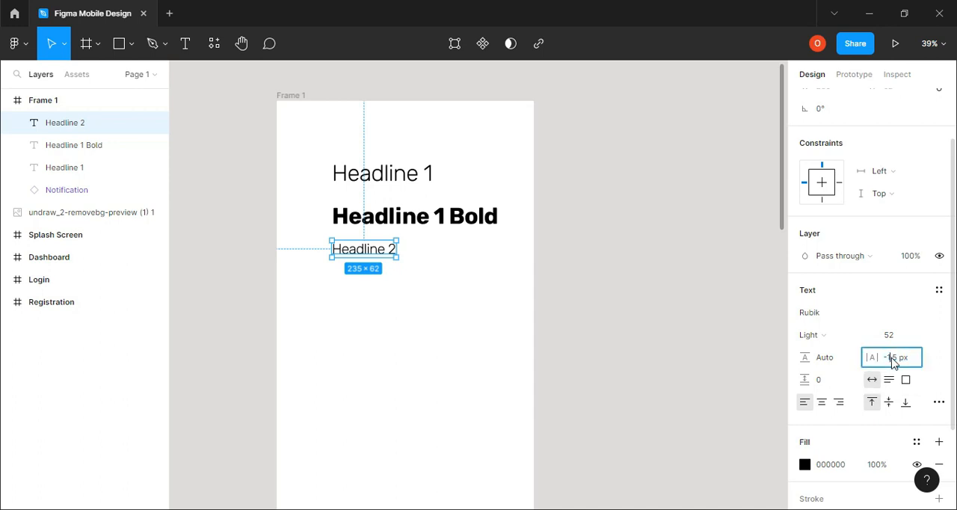
pyautogui.doubleClick(894, 363)
pyautogui.press('Return')
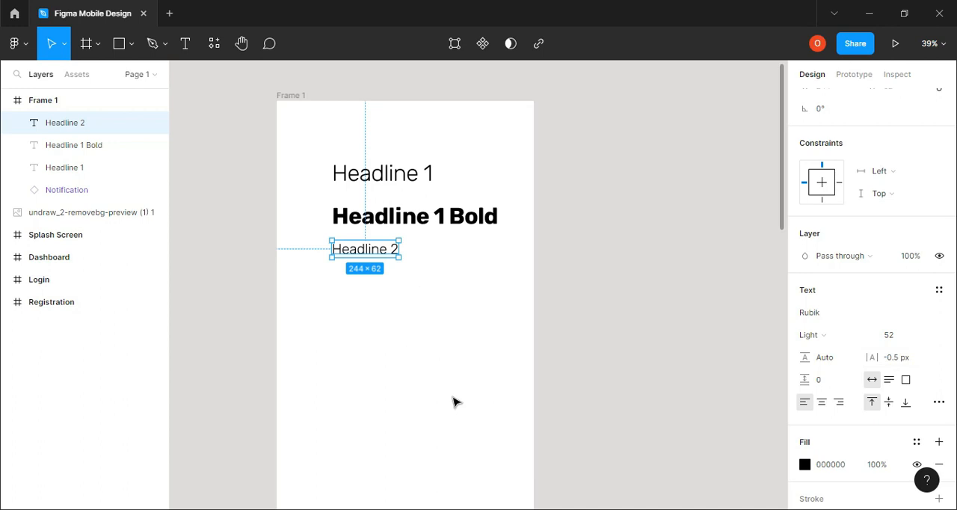
pyautogui.click(450, 509)
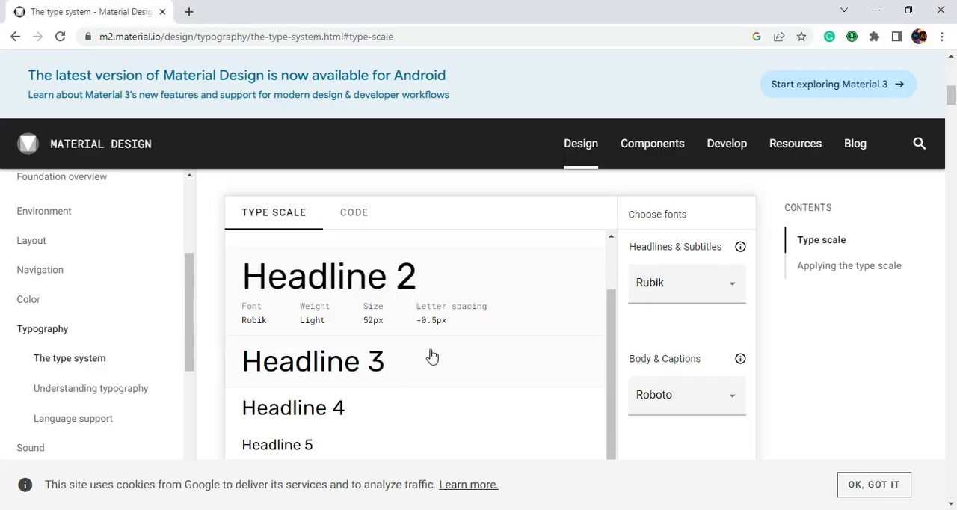
pyautogui.click(479, 509)
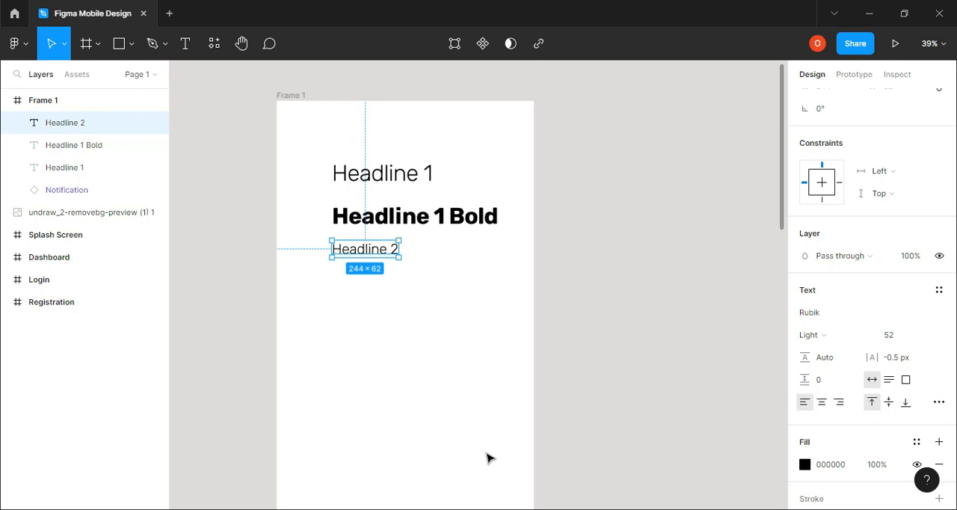
# Copy the Headline 2 text directly below itself and change the copy's wording to "Headline 2 bold"
pyautogui.click(371, 256)
pyautogui.moveTo(371, 256); pyautogui.dragTo(372, 280)
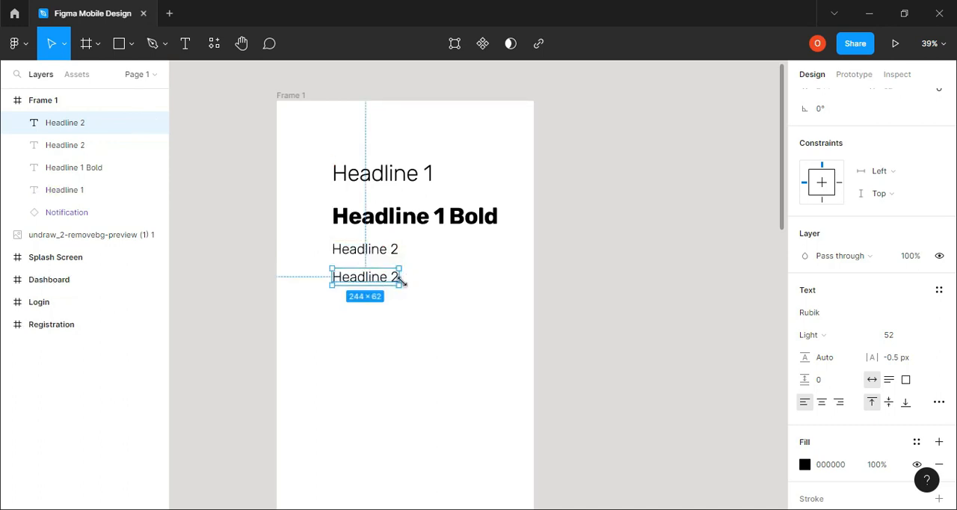
pyautogui.click(186, 48)
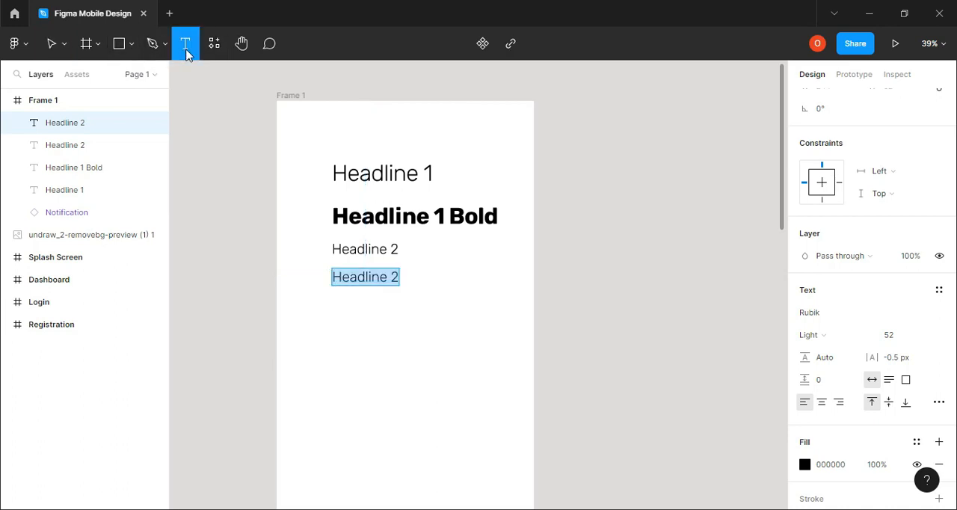
pyautogui.click(392, 278)
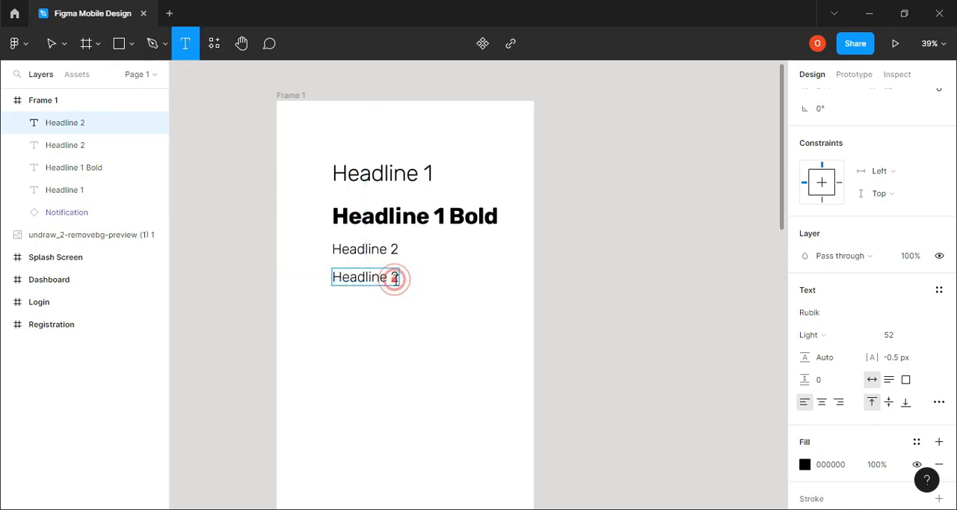
pyautogui.click(399, 279)
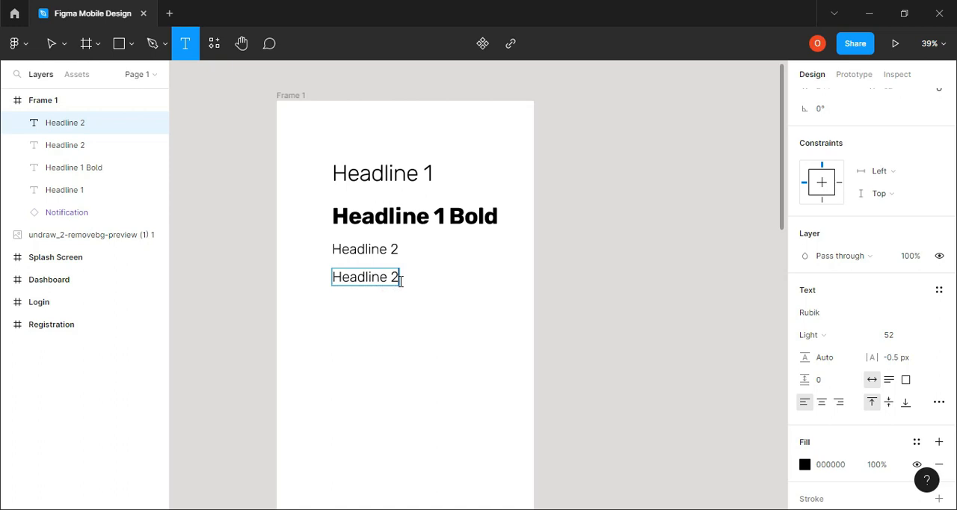
pyautogui.write('bold')
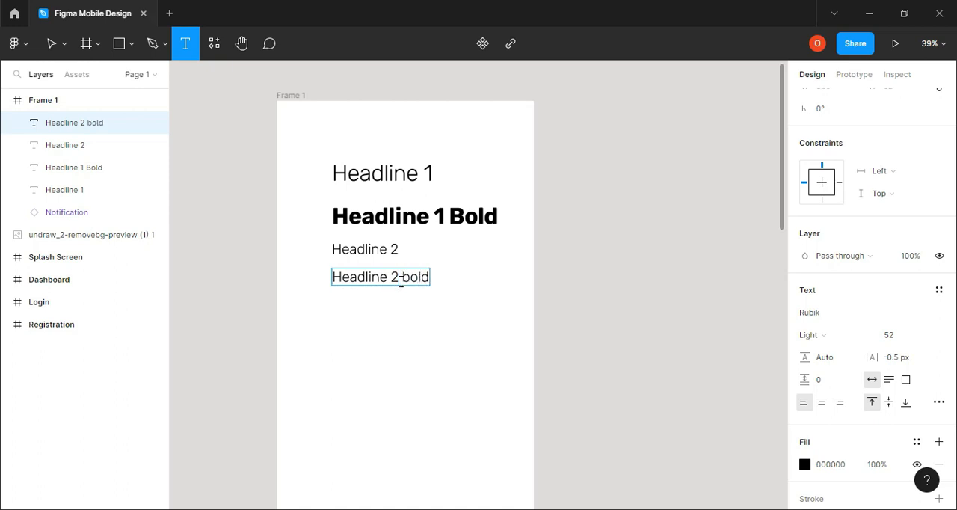
pyautogui.click(543, 238)
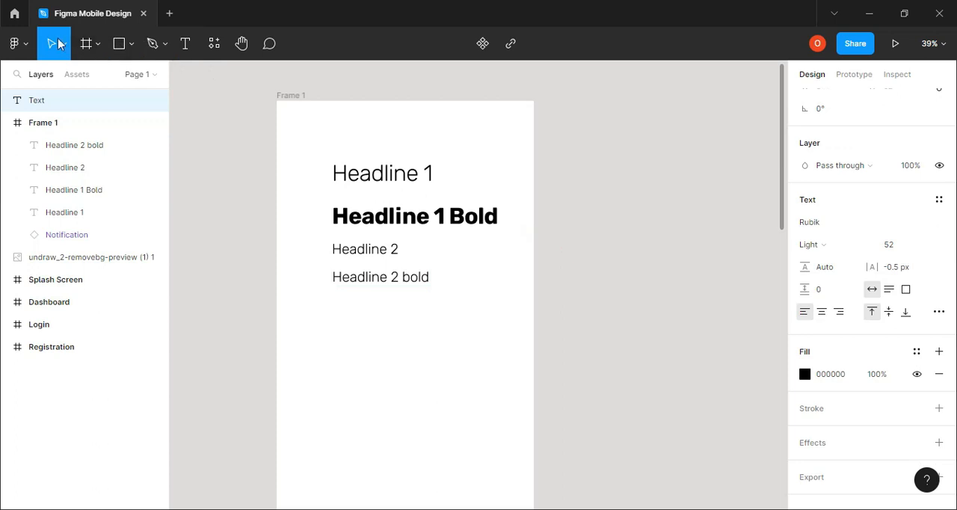
# Set the font weight of the Headline 2 bold text to Bold
pyautogui.click(424, 278)
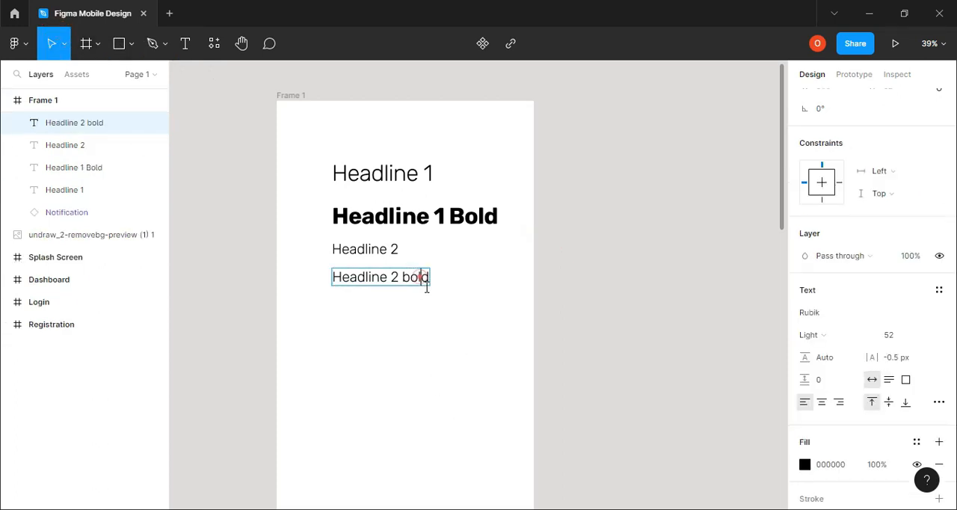
pyautogui.click(619, 264)
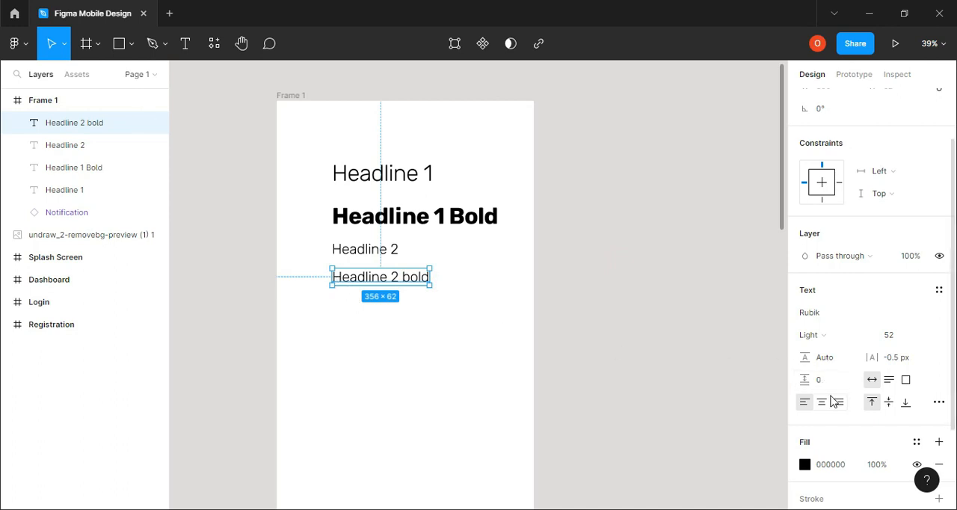
pyautogui.click(823, 335)
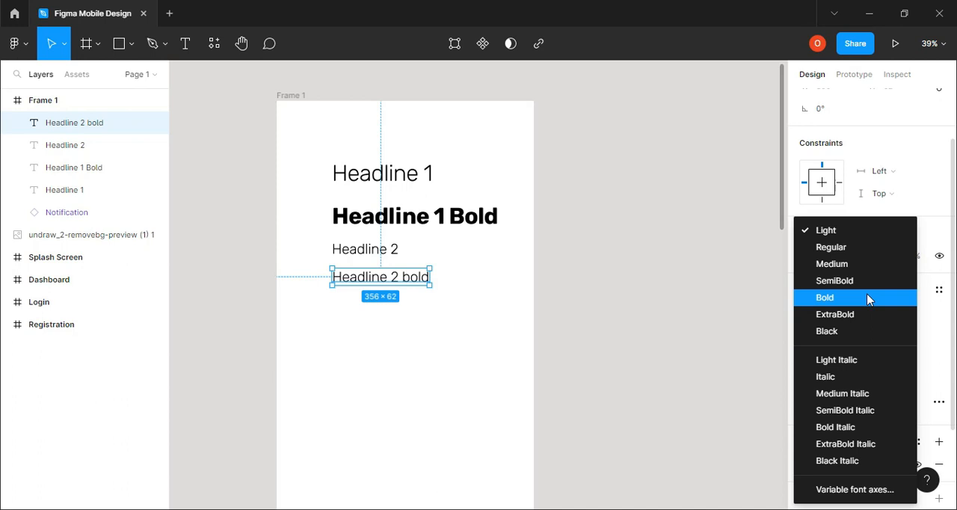
pyautogui.click(867, 298)
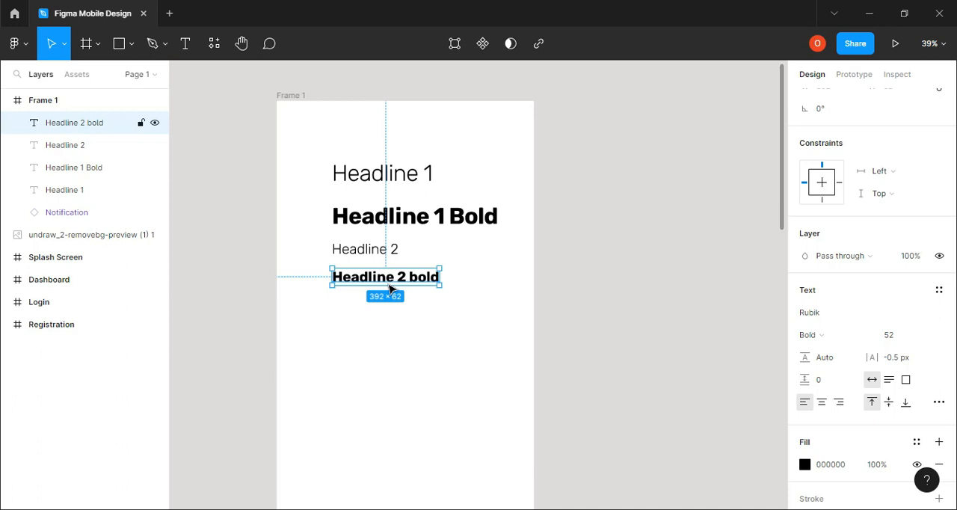
# Copy the Headline 2 bold text directly below itself and change the copy's wording to "Headline 3"
pyautogui.moveTo(390, 289); pyautogui.dragTo(391, 317)
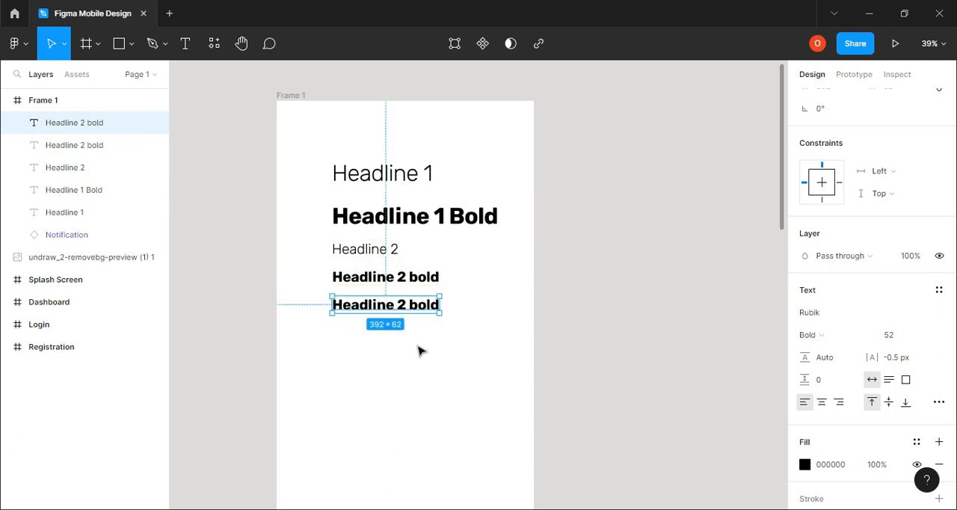
pyautogui.click(410, 306)
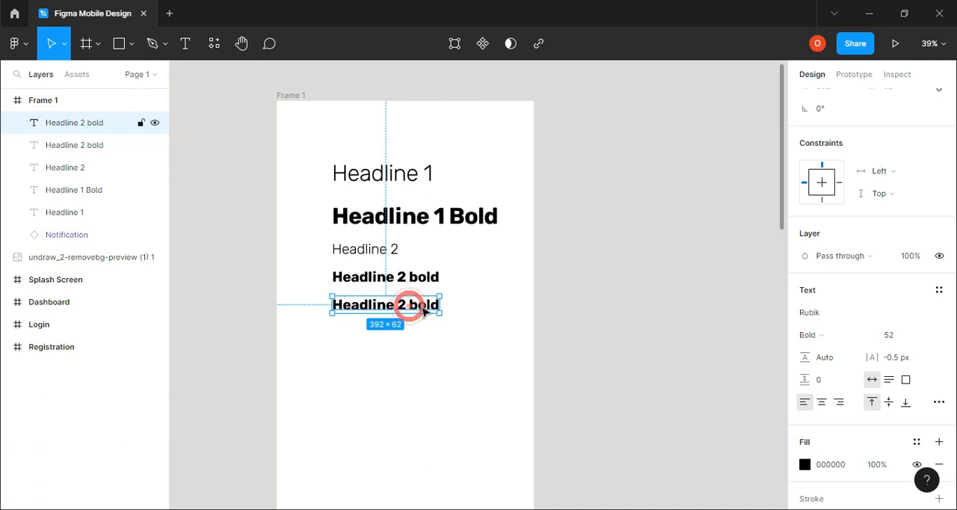
pyautogui.doubleClick(406, 302)
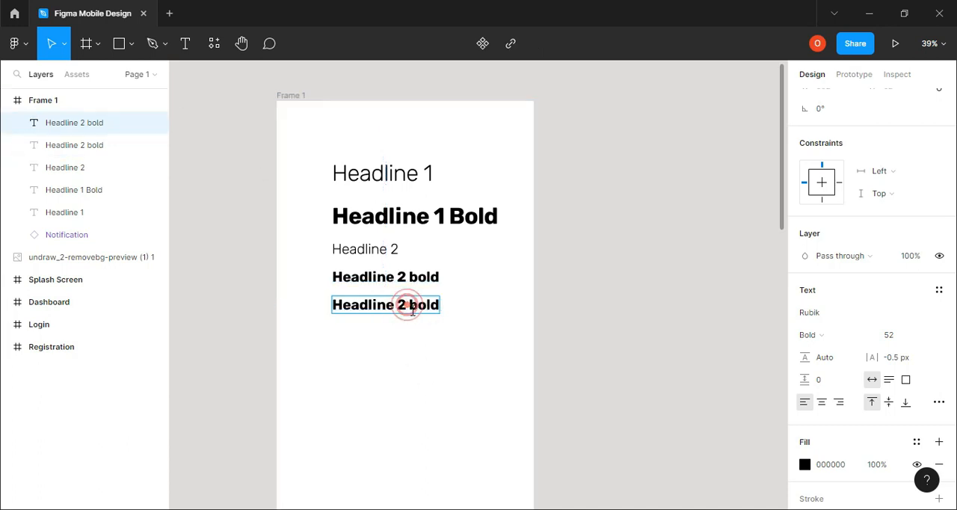
pyautogui.press('BackSpace')
pyautogui.press('BackSpace')
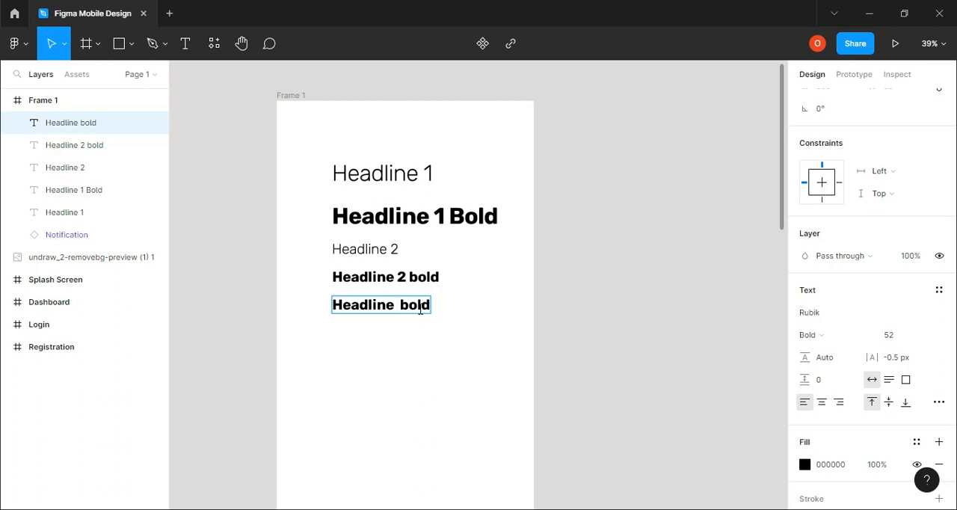
pyautogui.write('3')
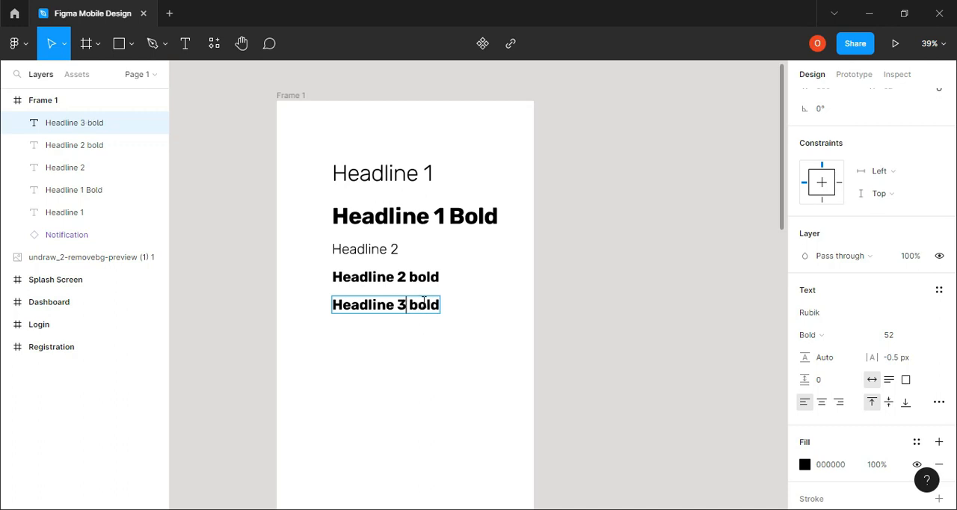
pyautogui.click(438, 312)
pyautogui.press('BackSpace')
pyautogui.press('BackSpace')
pyautogui.press('BackSpace')
pyautogui.press('BackSpace')
pyautogui.click(567, 323)
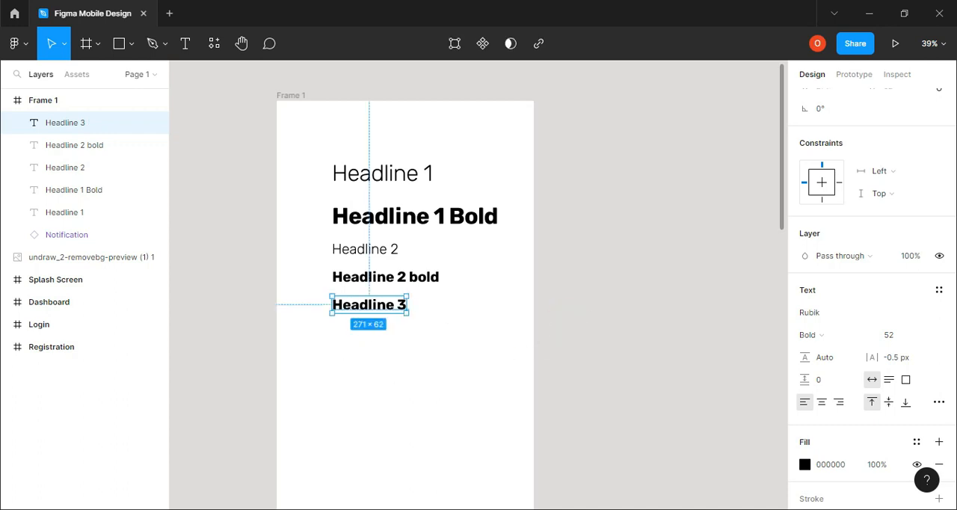
# Look up the Headline 3 values in the browser's type scale and set the Headline 3 text's font size to 42 in Figma
pyautogui.click(453, 509)
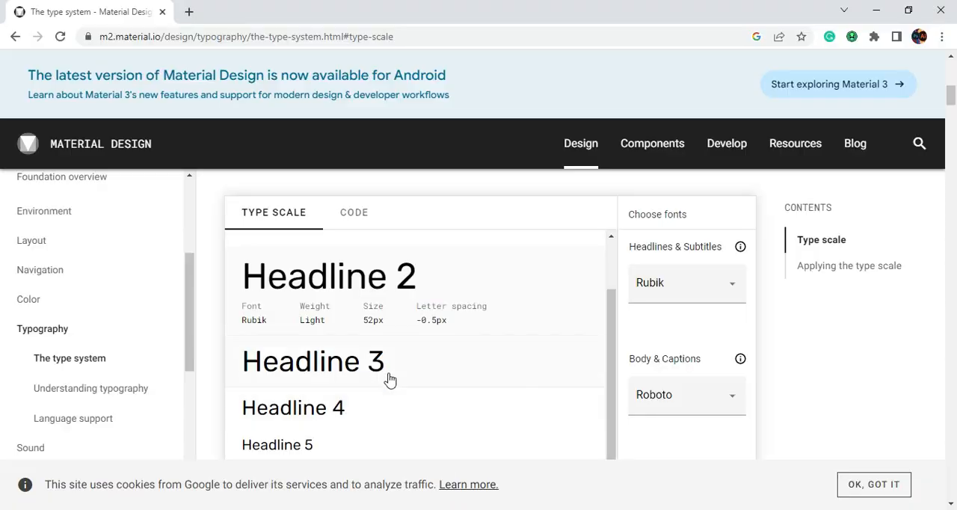
pyautogui.scroll(-1, 389, 380)
pyautogui.click(364, 297)
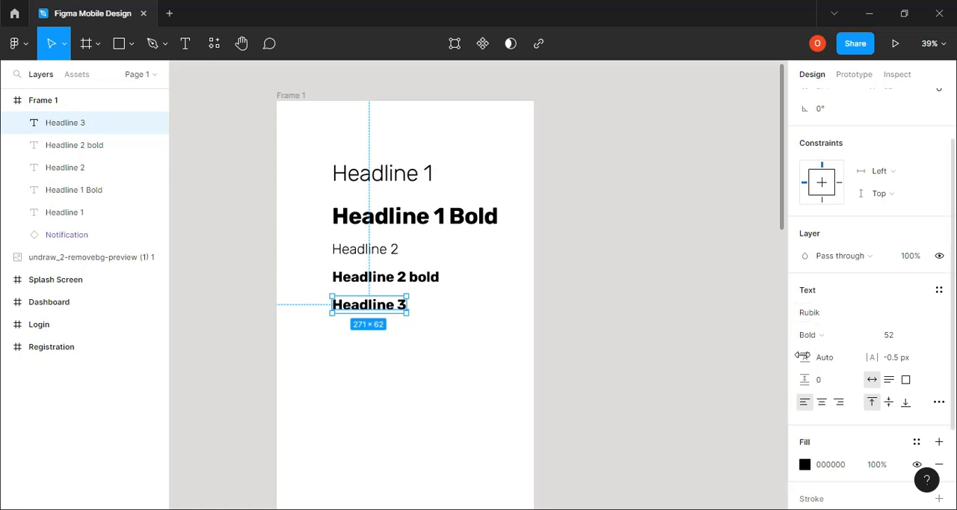
pyautogui.click(885, 338)
pyautogui.write('42')
pyautogui.press('Return')
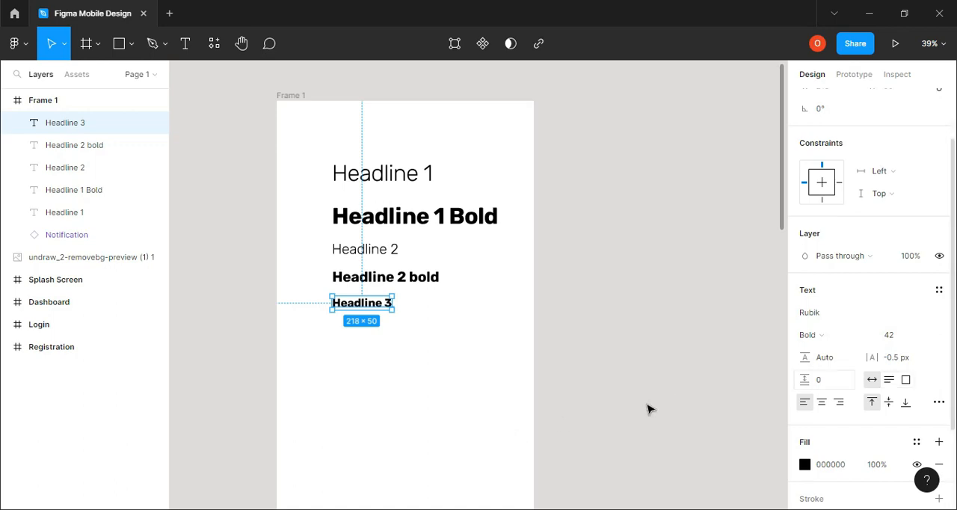
# Check the Headline 3 weight in the browser's type scale and set the Headline 3 text's font weight to Regular in Figma
pyautogui.hotkey('alt', 'Tab')
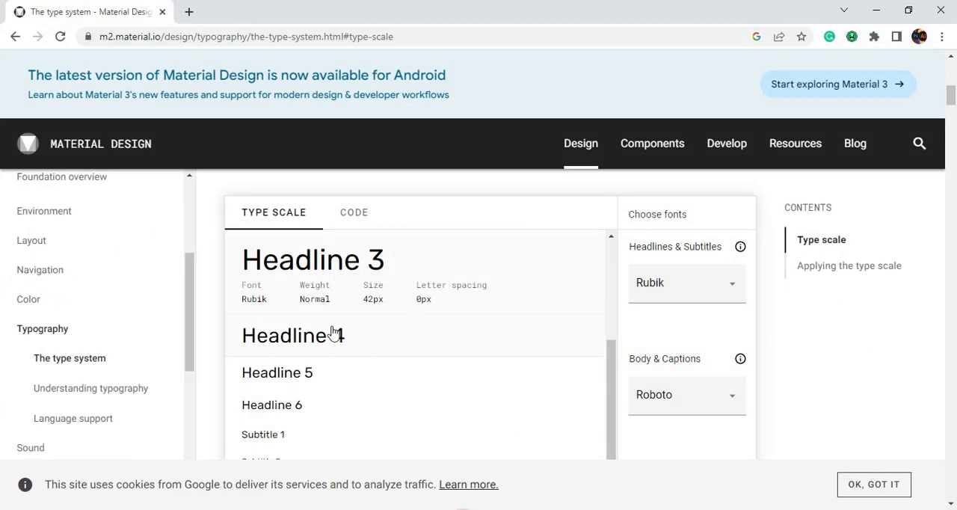
pyautogui.click(558, 502)
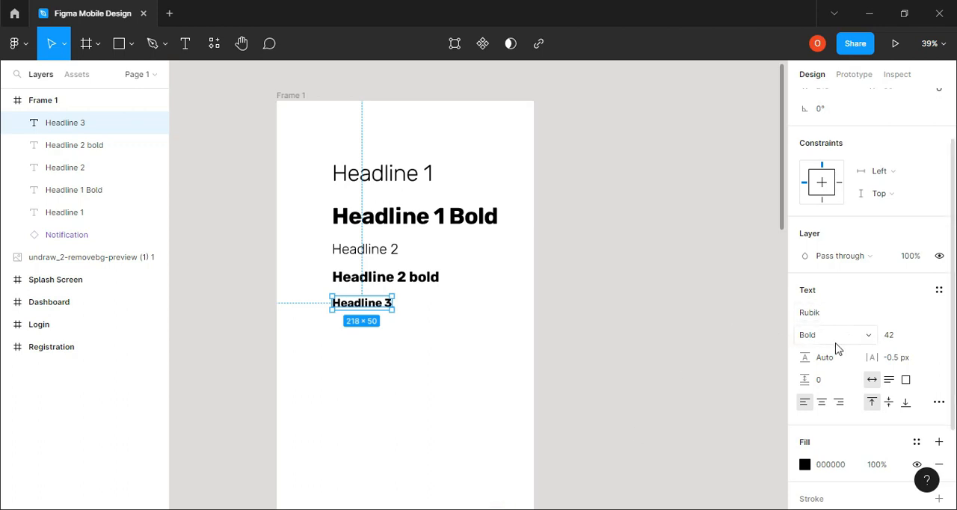
pyautogui.click(862, 336)
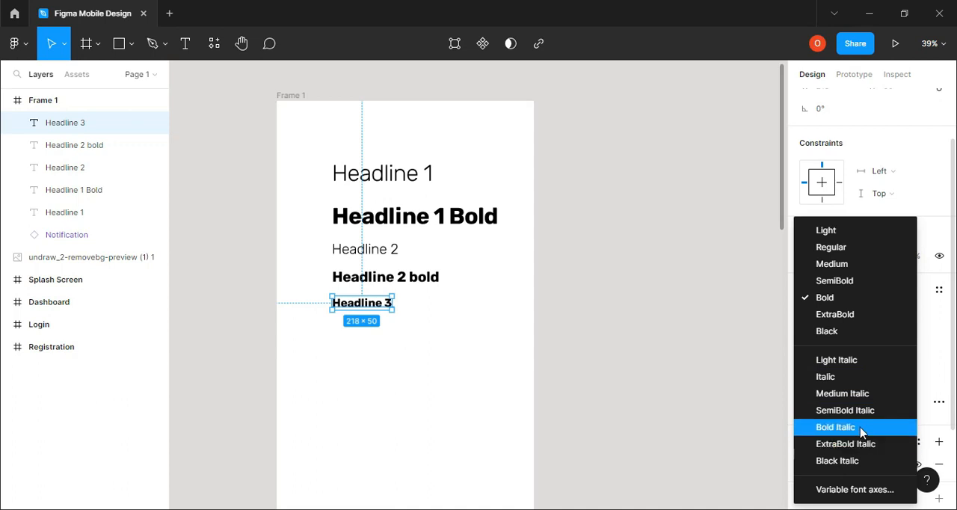
pyautogui.click(830, 247)
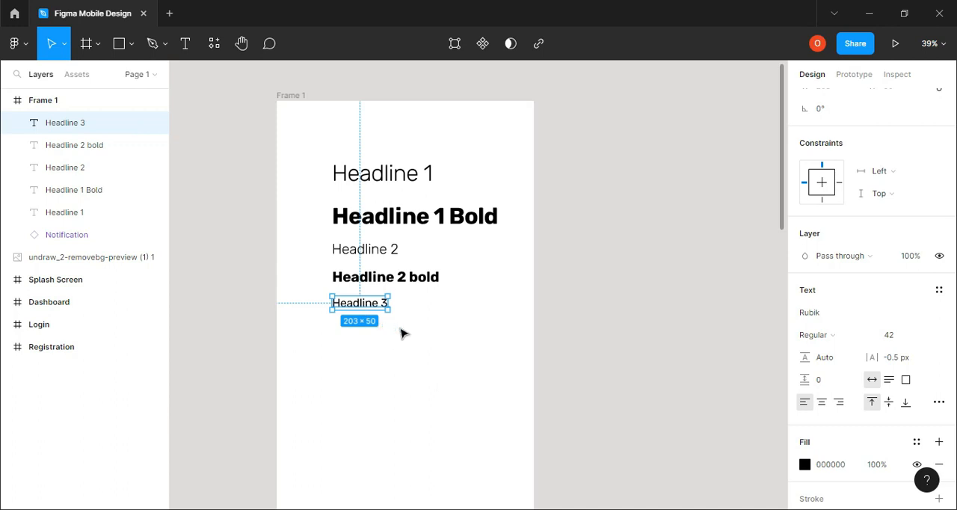
# Check the Headline 3 letter spacing in the browser's type scale and set the Headline 3 text's letter spacing to 0 px in Figma
pyautogui.moveTo(493, 509)
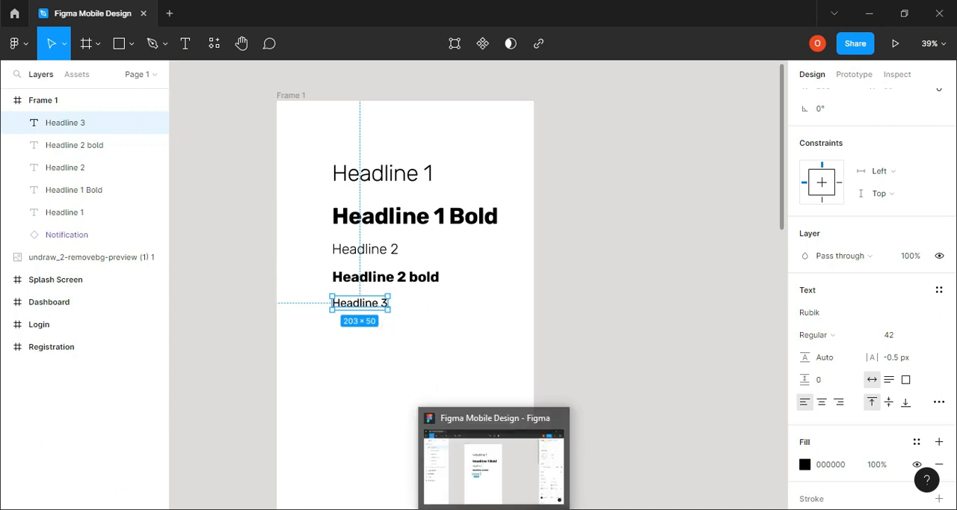
pyautogui.click(463, 509)
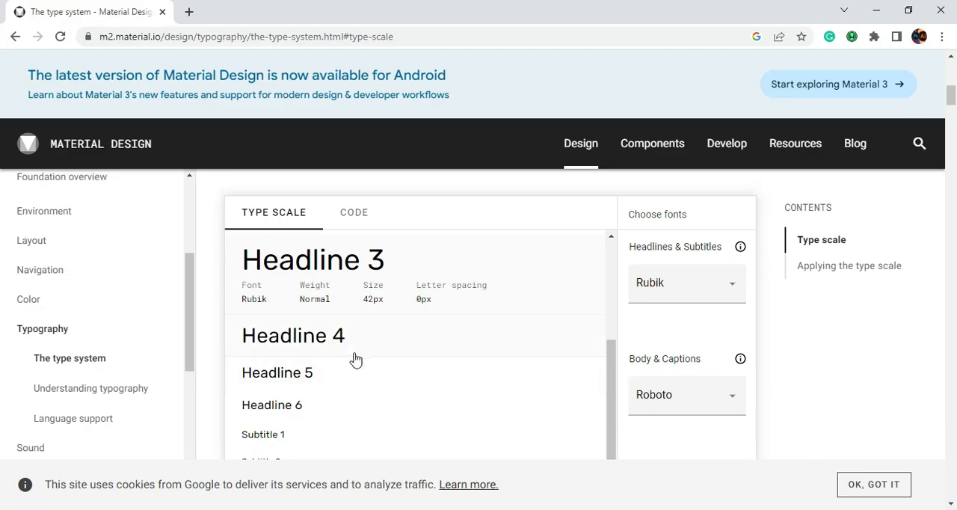
pyautogui.click(497, 509)
pyautogui.click(902, 363)
pyautogui.write('0')
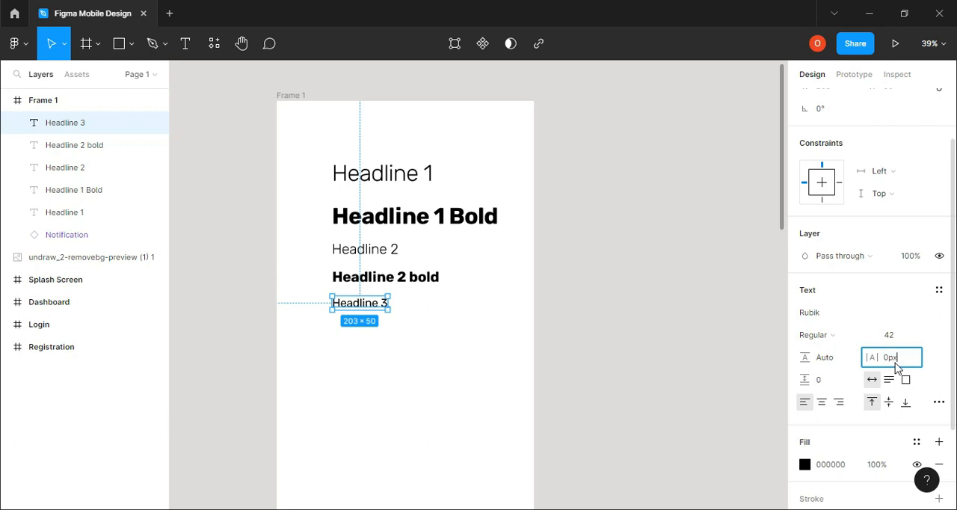
pyautogui.press('Return')
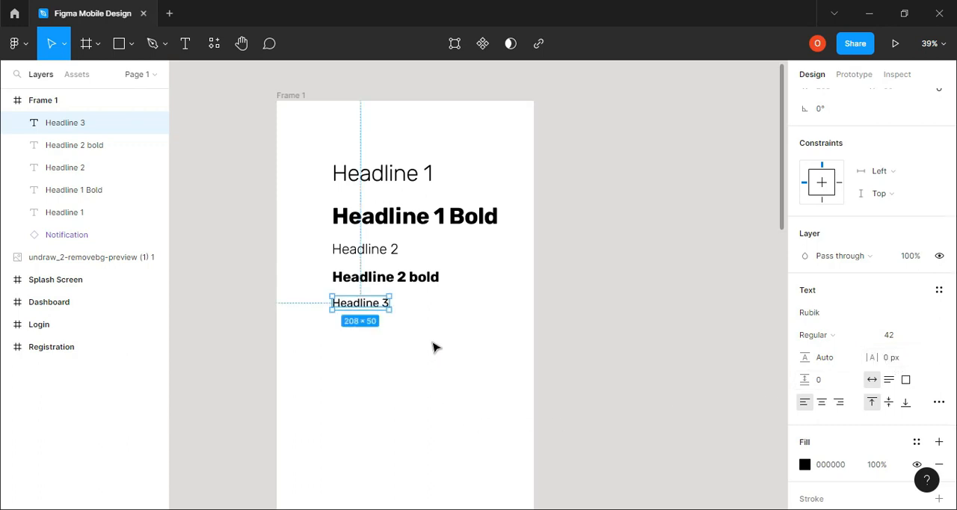
pyautogui.click(433, 344)
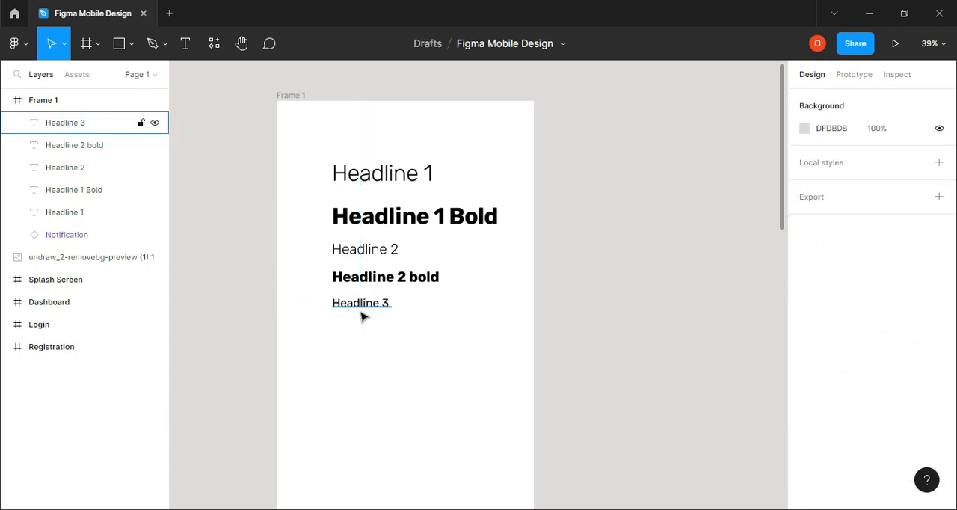
# Copy the Headline 3 text directly below itself, left-aligned with it, and change the copy's wording to "Headline 3 bold"
pyautogui.moveTo(366, 311); pyautogui.dragTo(374, 338)
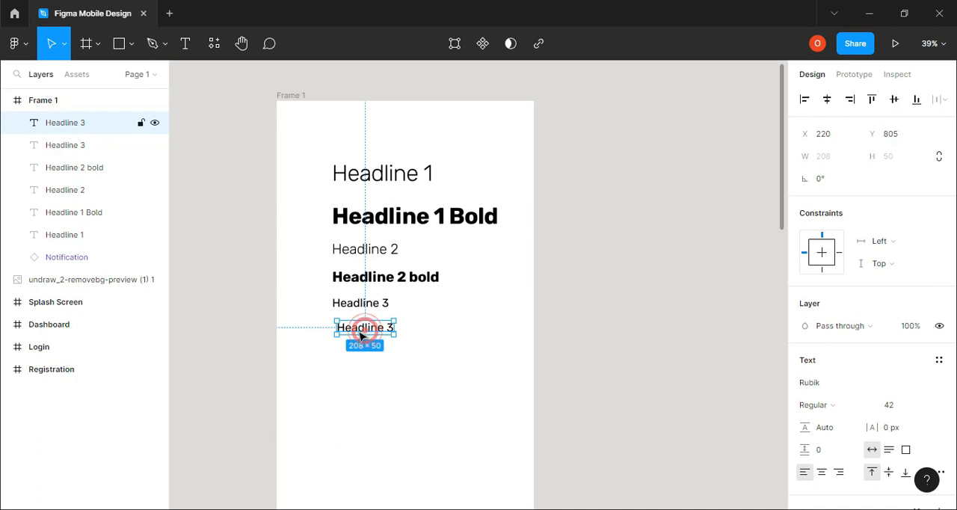
pyautogui.moveTo(364, 331); pyautogui.dragTo(360, 336)
pyautogui.moveTo(360, 337); pyautogui.dragTo(364, 335)
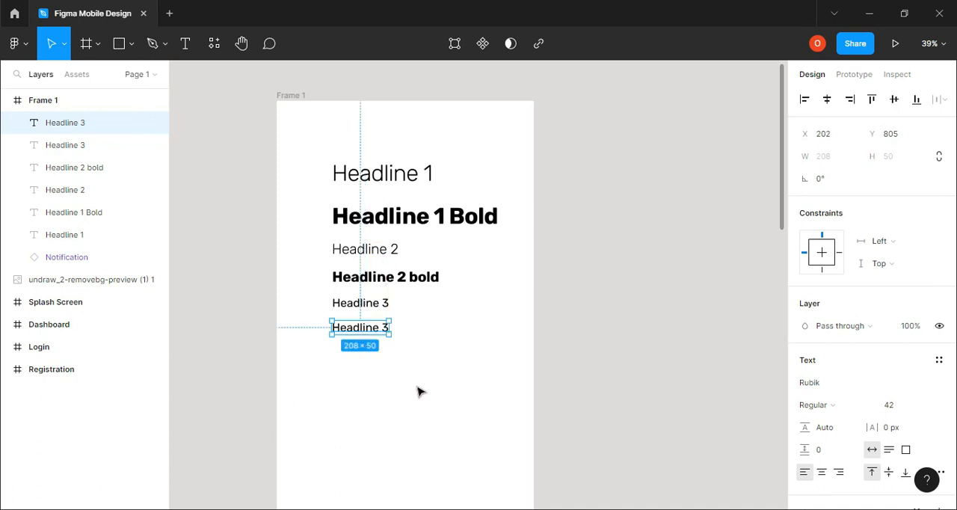
pyautogui.click(389, 330)
pyautogui.doubleClick(388, 330)
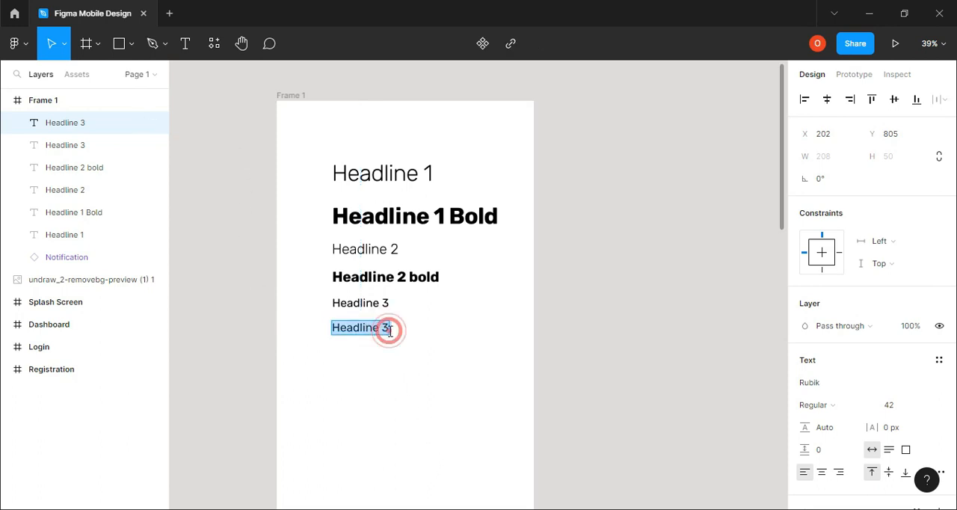
pyautogui.click(389, 329)
pyautogui.click(388, 329)
pyautogui.write('bold')
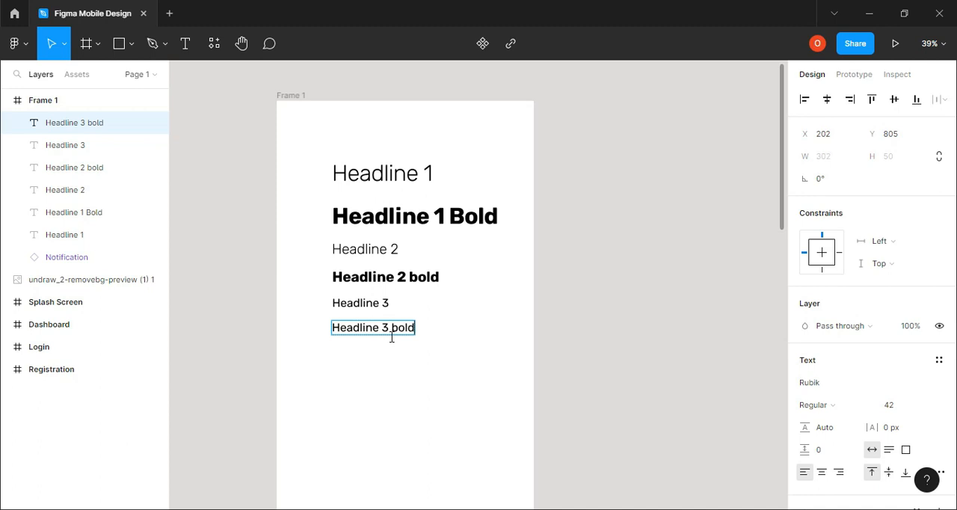
# Set the font weight of the Headline 3 bold text to Bold
pyautogui.click(869, 411)
pyautogui.click(832, 296)
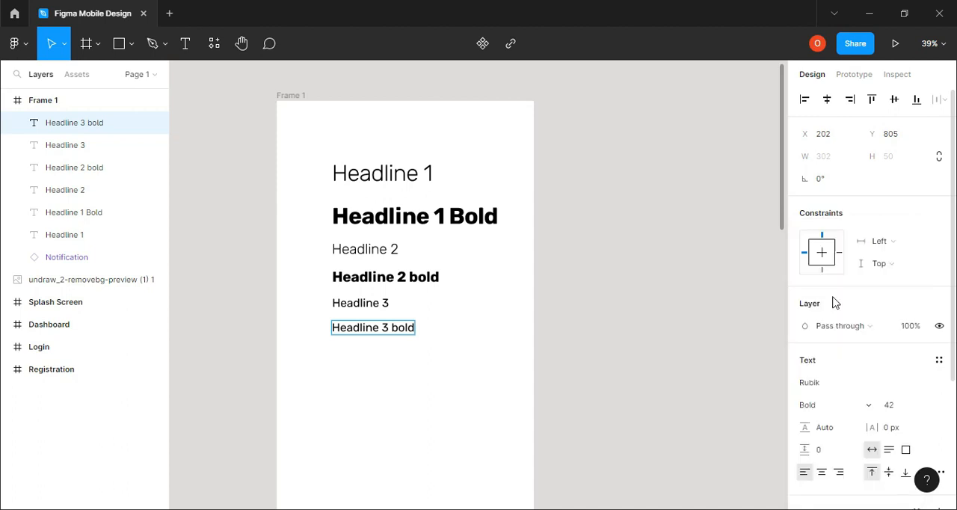
pyautogui.click(389, 333)
pyautogui.click(809, 404)
pyautogui.click(827, 299)
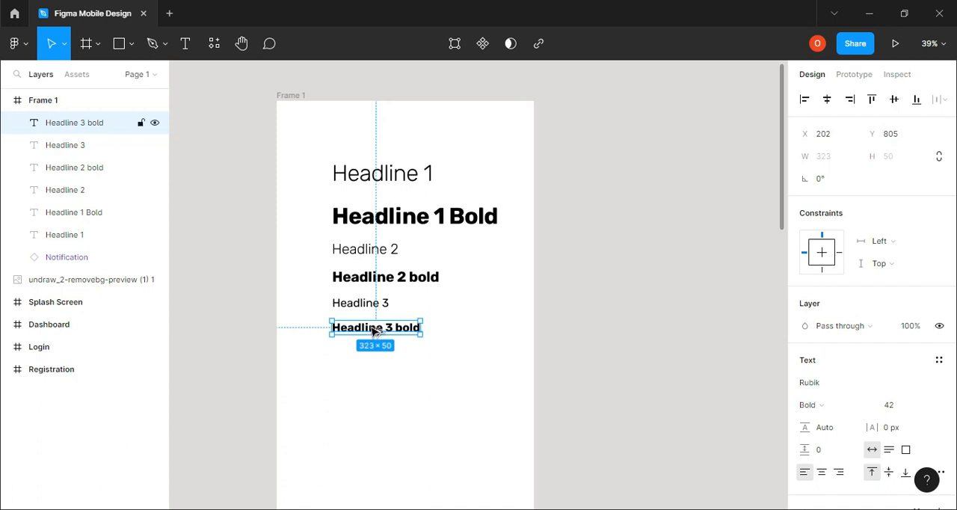
# Copy the Headline 3 bold text below itself with a wider gap and change the copy's wording to "Body large"
pyautogui.moveTo(367, 338); pyautogui.dragTo(380, 368)
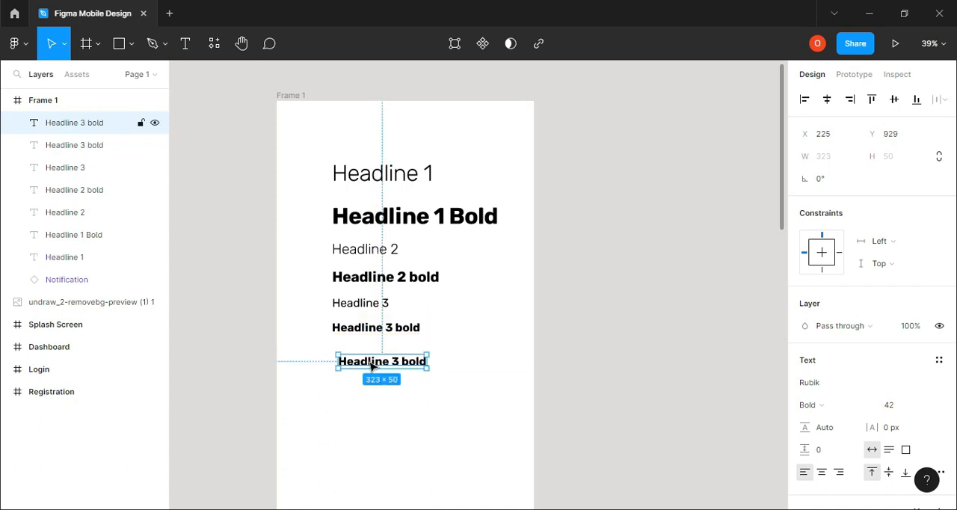
pyautogui.doubleClick(363, 361)
pyautogui.write('Body large')
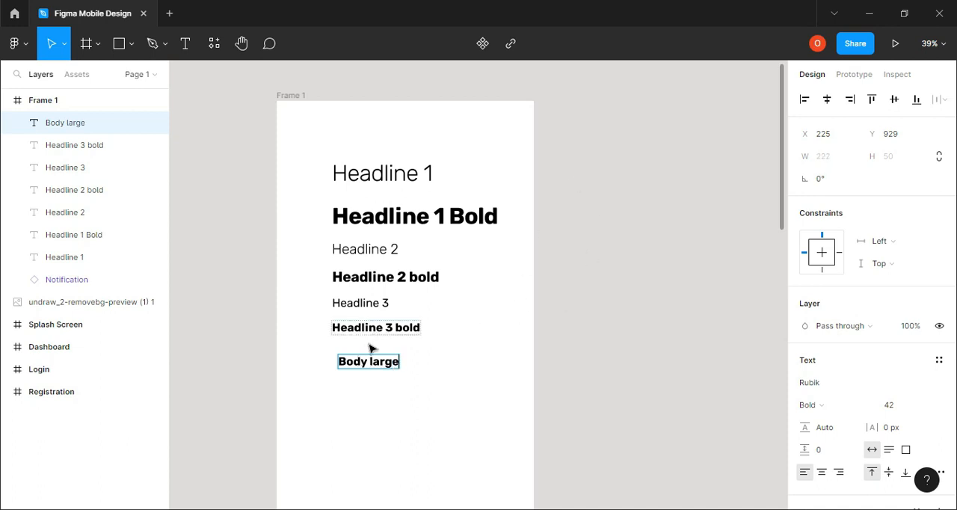
pyautogui.click(543, 377)
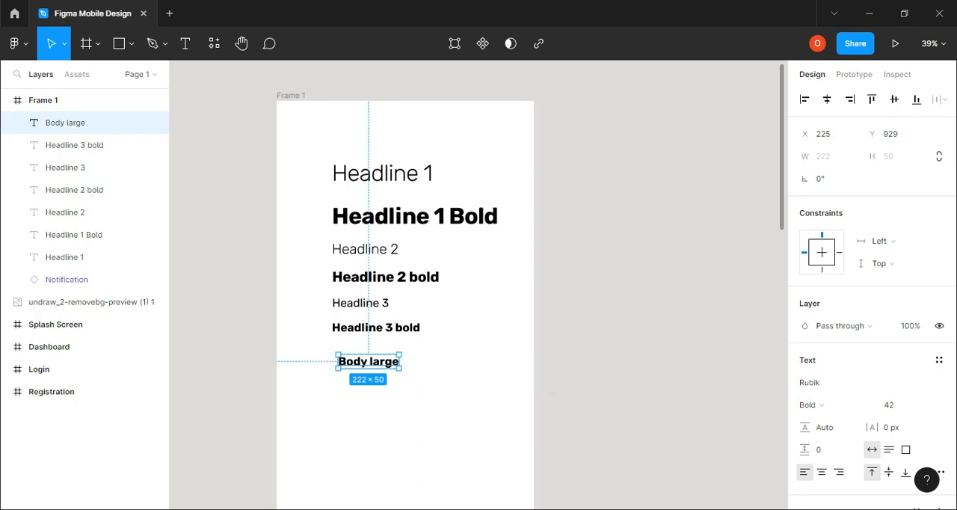
# Look up the Body 1 values in the browser's type scale and set the Body large text's font weight to Regular in Figma
pyautogui.hotkey('alt', 'Tab')
pyautogui.scroll(-1, 351, 398)
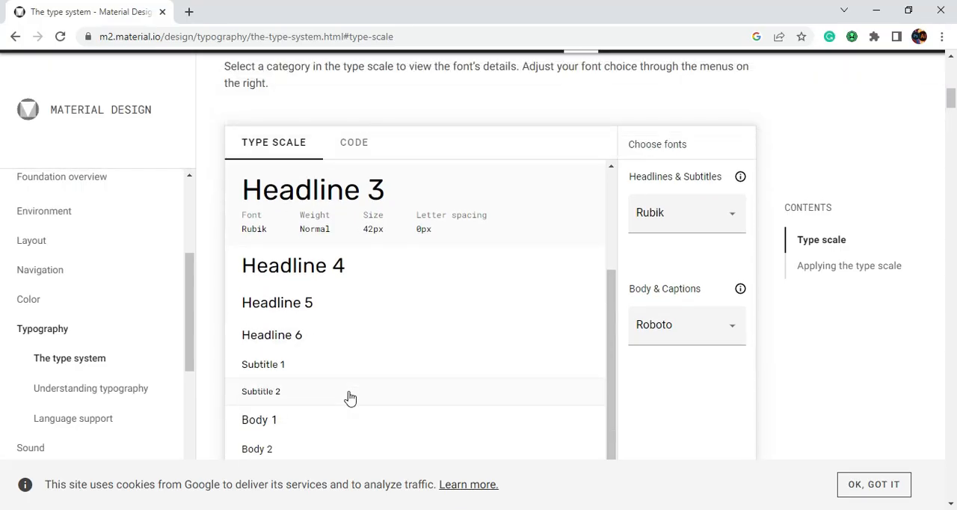
pyautogui.scroll(-3, 351, 399)
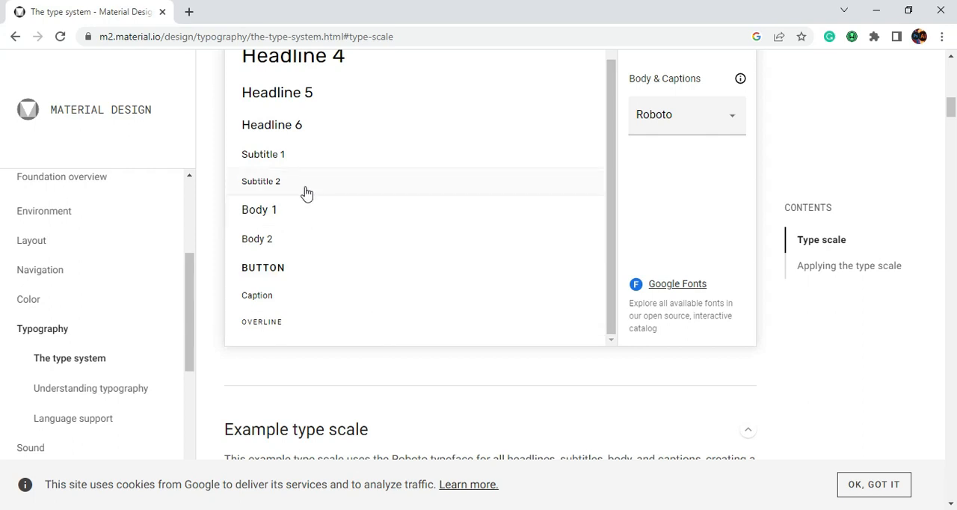
pyautogui.click(267, 220)
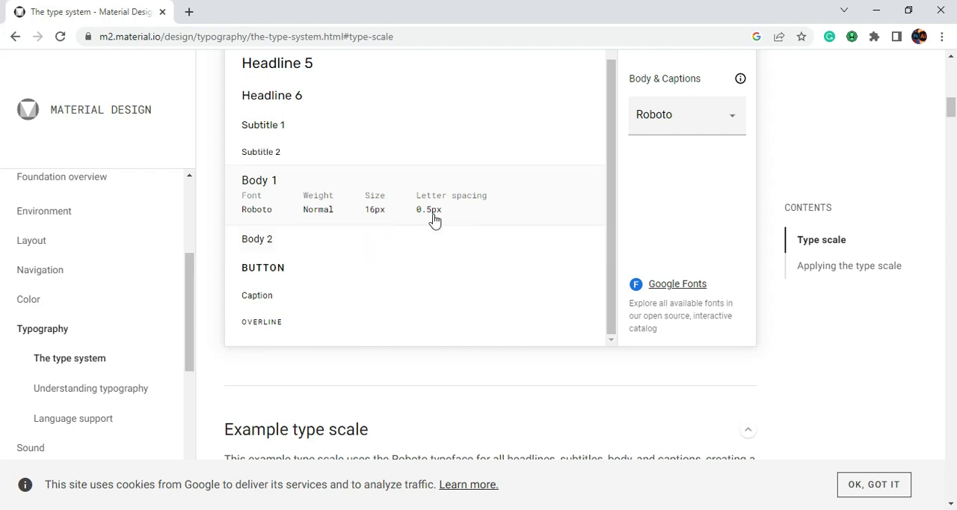
pyautogui.hotkey('alt', 'Tab')
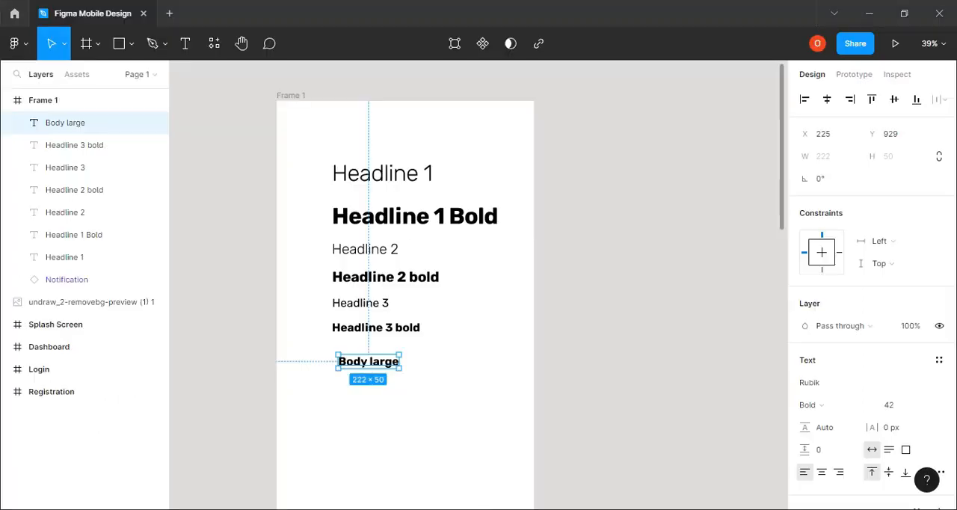
pyautogui.click(856, 406)
pyautogui.click(837, 248)
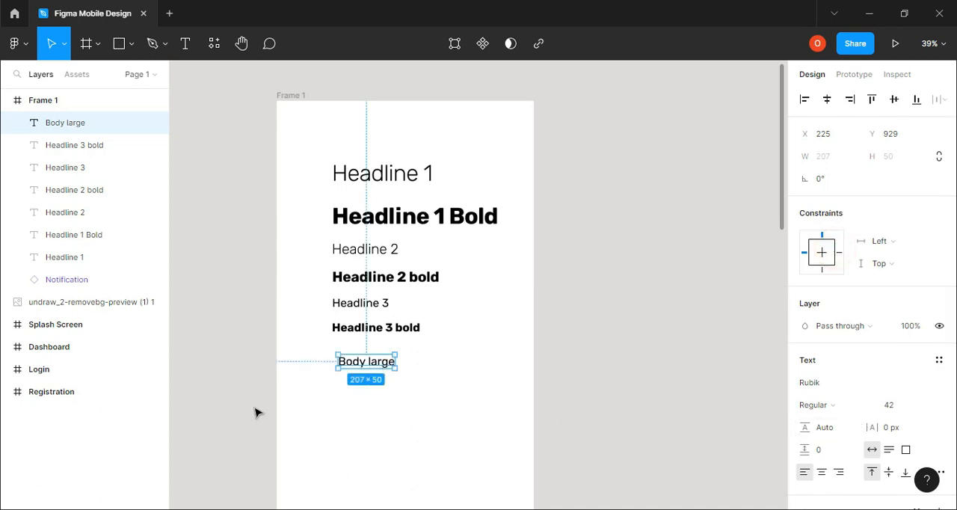
# Recheck the Body 1 values in the browser and set the Body large text's font size to 16 and letter spacing to 0.5 px in Figma
pyautogui.click(464, 508)
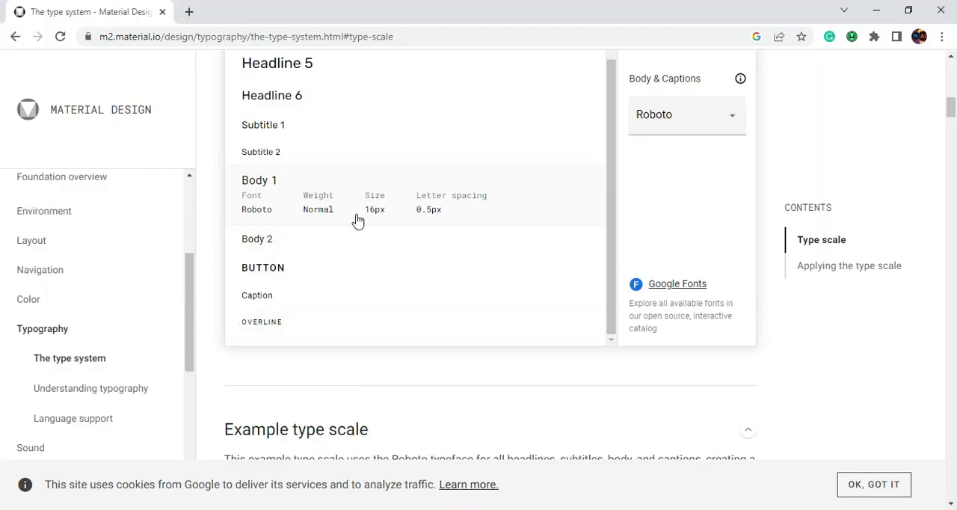
pyautogui.click(494, 509)
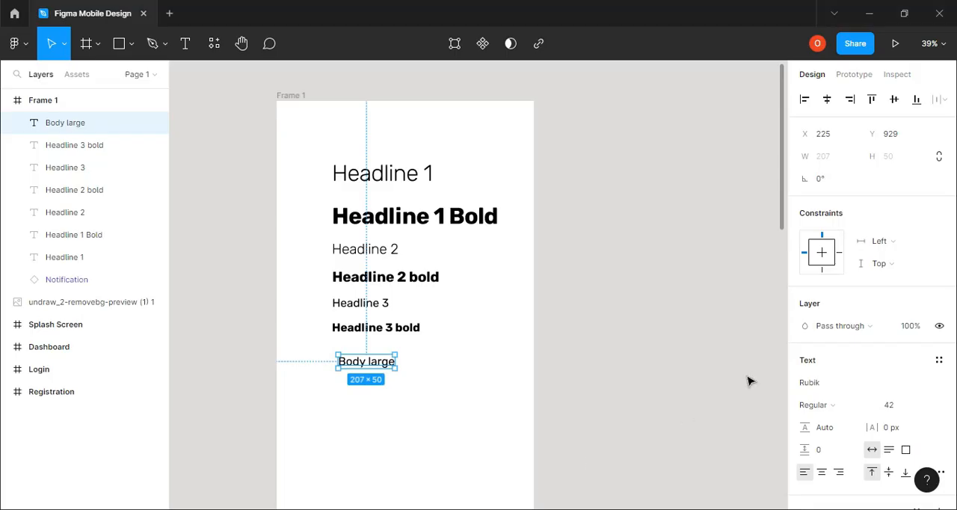
pyautogui.click(889, 407)
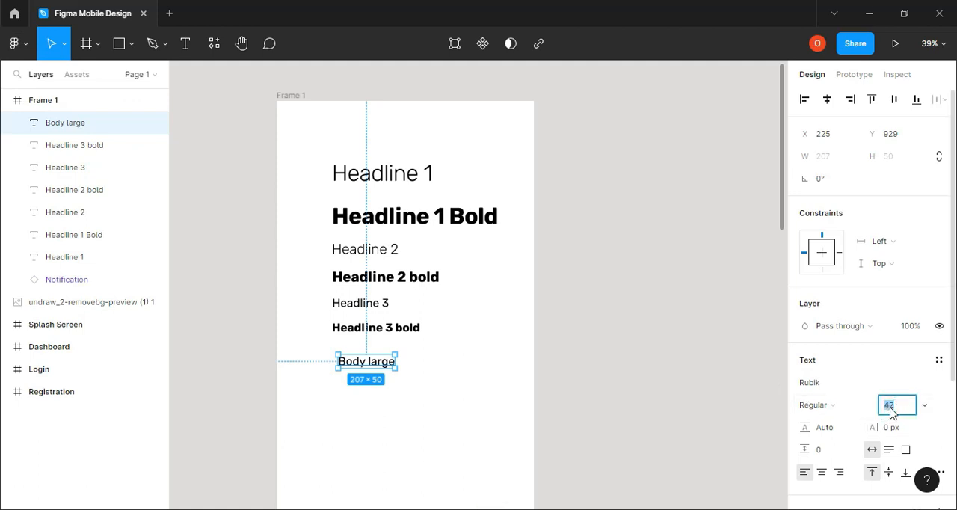
pyautogui.write('16')
pyautogui.press('Return')
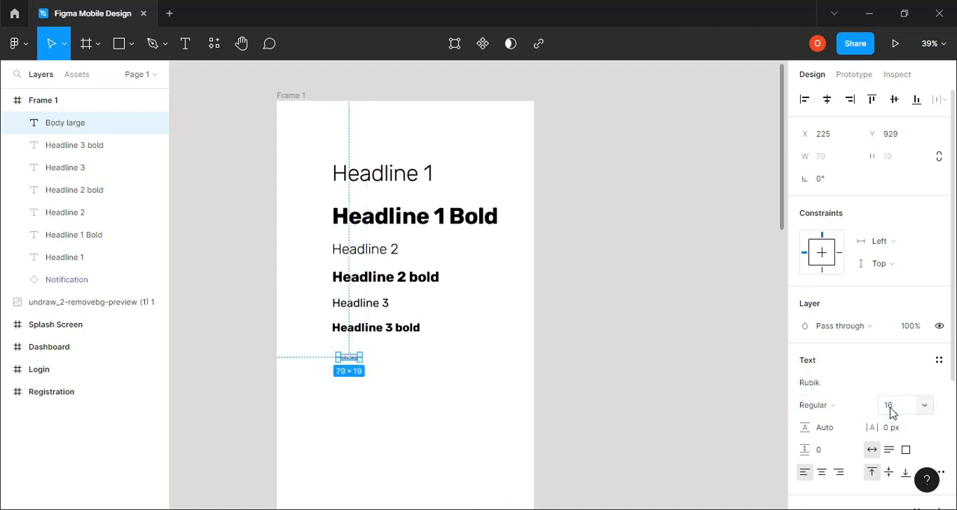
pyautogui.click(890, 429)
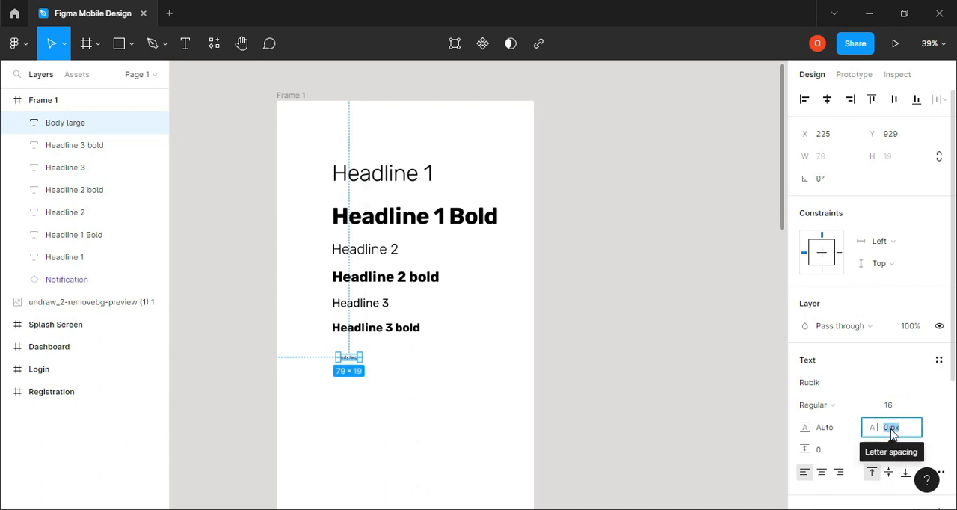
pyautogui.write('0.5')
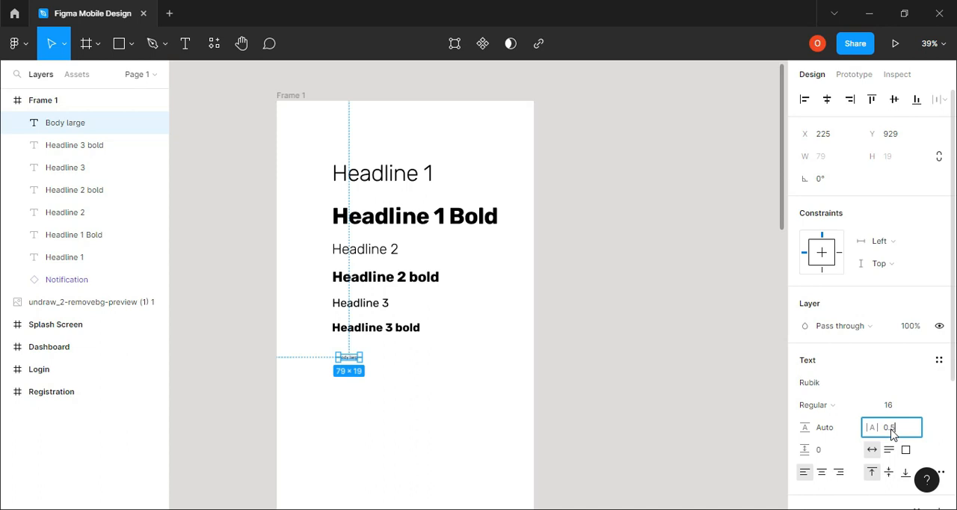
pyautogui.press('Return')
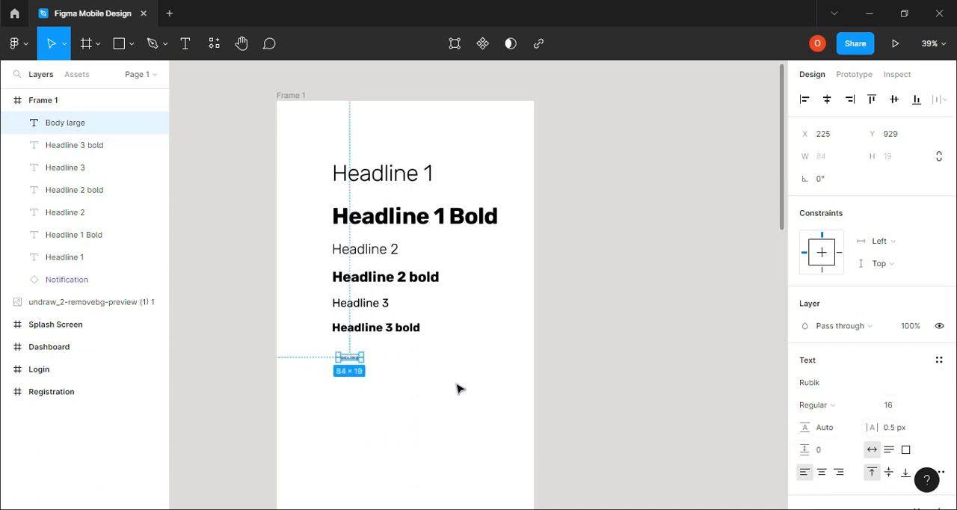
# Copy the Body large text just below itself and change the copy's wording to "Body large Bold"
pyautogui.scroll(3, 459, 389)
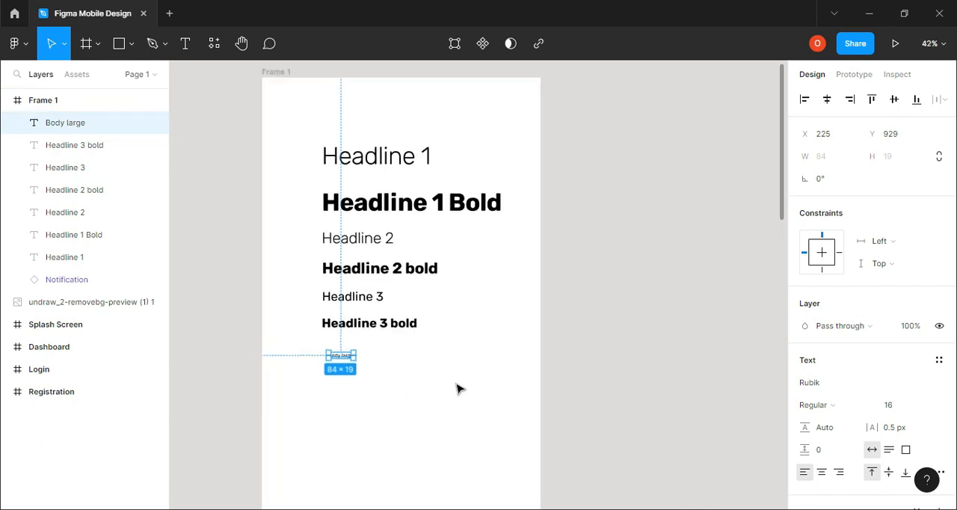
pyautogui.scroll(3, 459, 389)
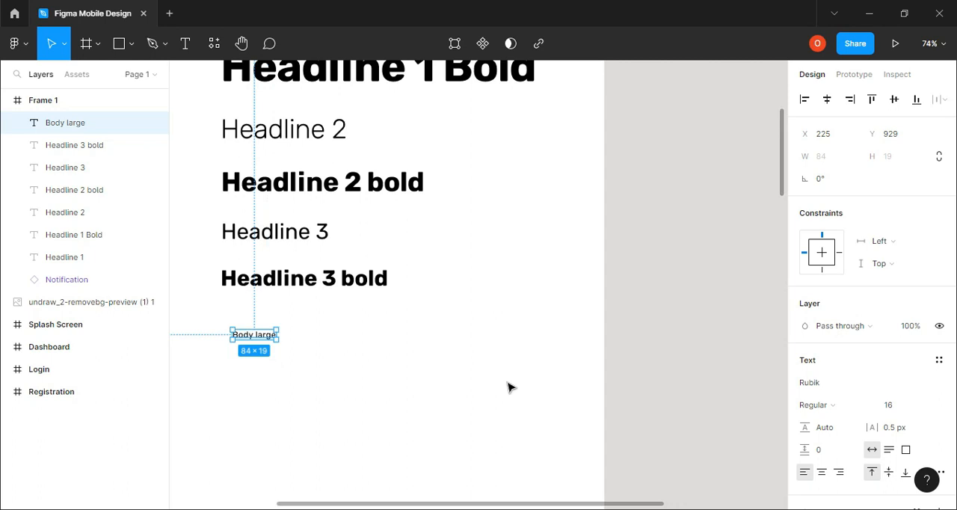
pyautogui.hscroll(-2, 508, 386)
pyautogui.hscroll(-3, 508, 387)
pyautogui.scroll(1, 550, 386)
pyautogui.scroll(-1, 550, 386)
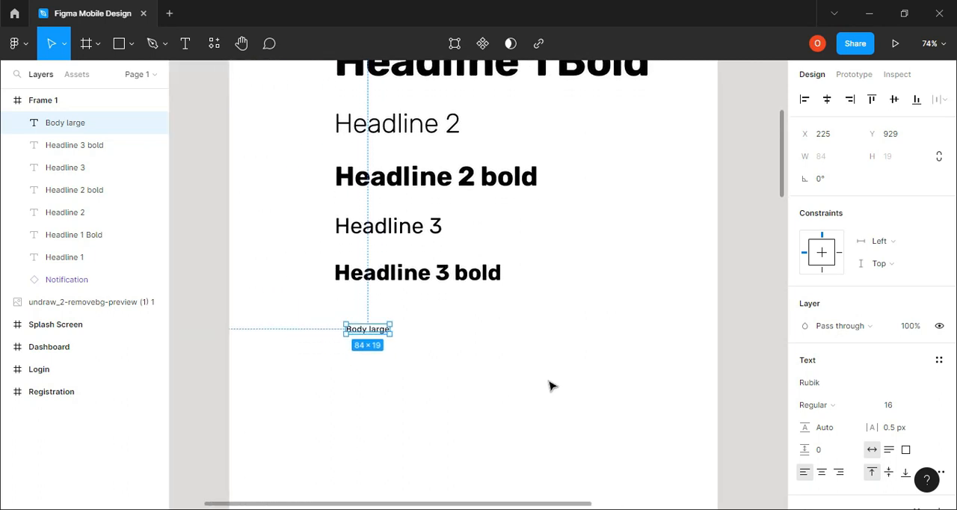
pyautogui.click(478, 364)
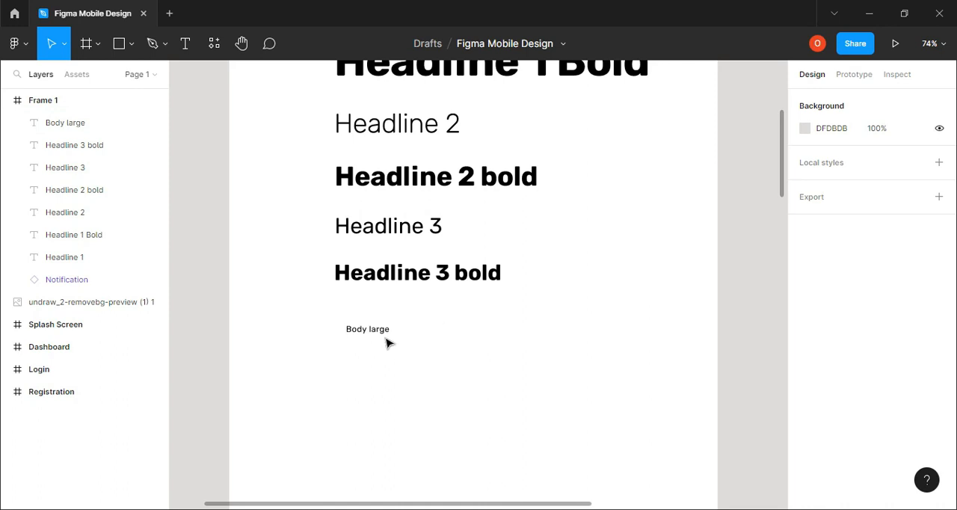
pyautogui.moveTo(378, 332); pyautogui.dragTo(384, 357)
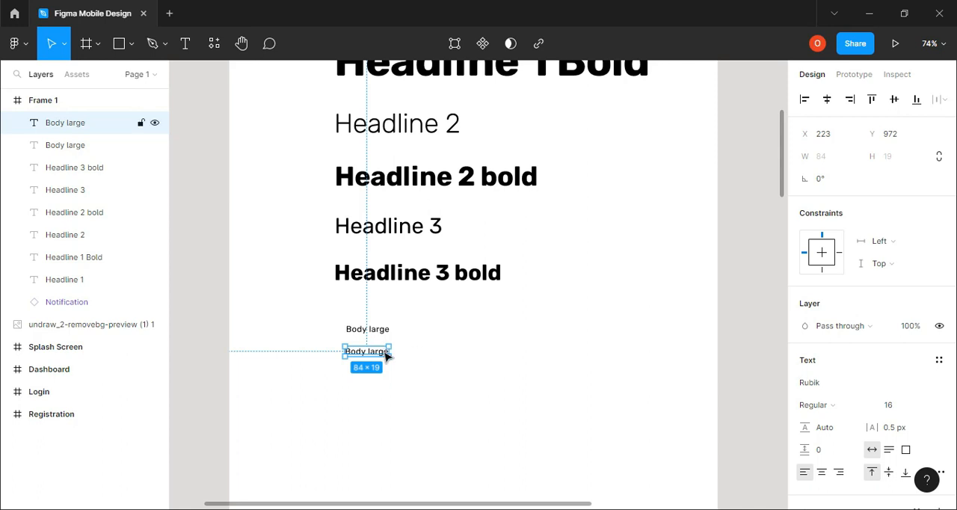
pyautogui.doubleClick(385, 353)
pyautogui.press('Escape')
pyautogui.click(389, 357)
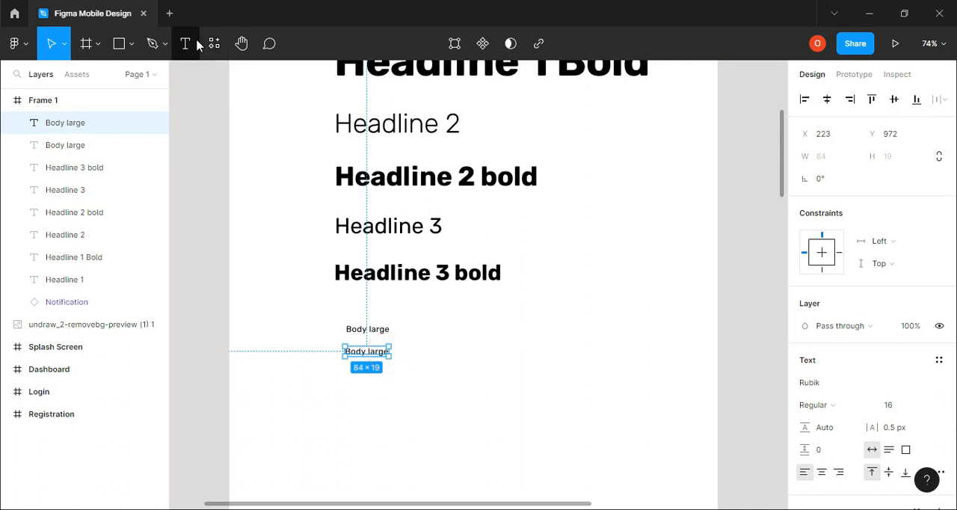
pyautogui.press('Return')
pyautogui.click(387, 351)
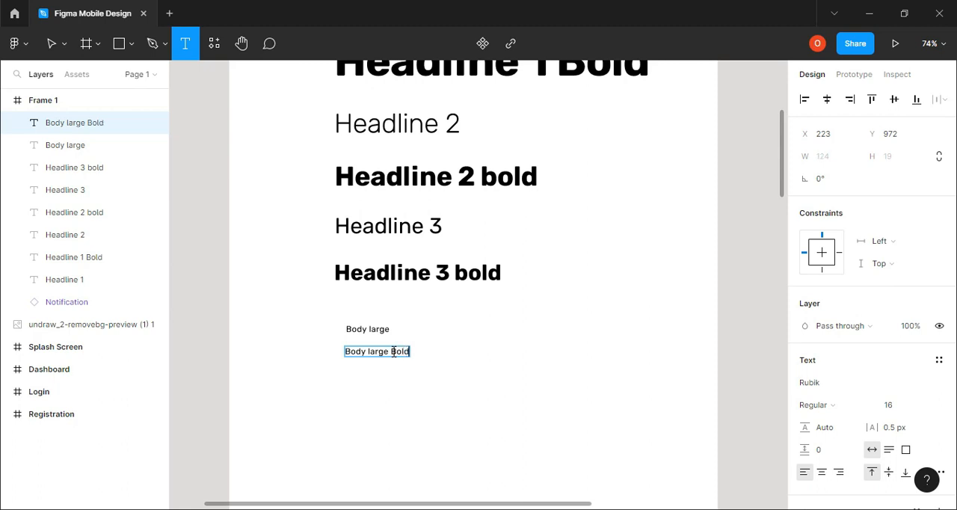
pyautogui.click(427, 366)
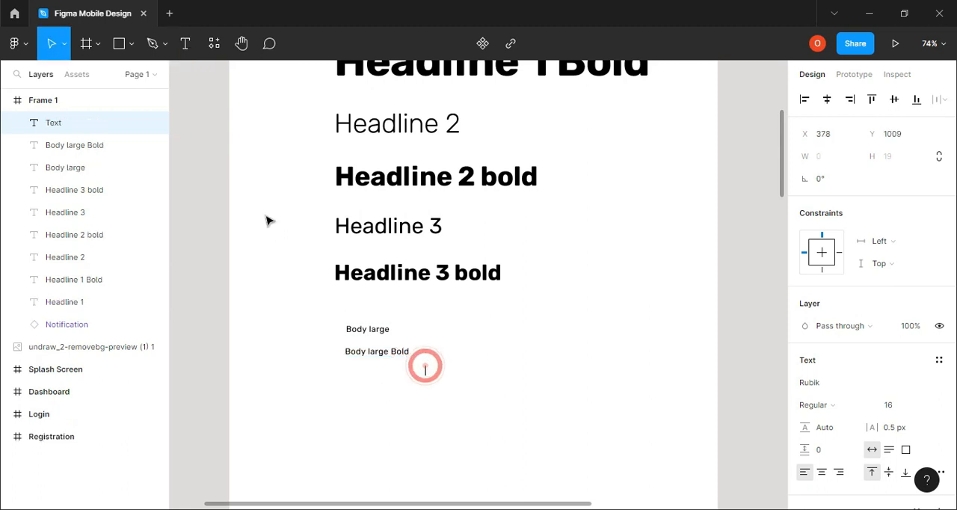
pyautogui.click(63, 50)
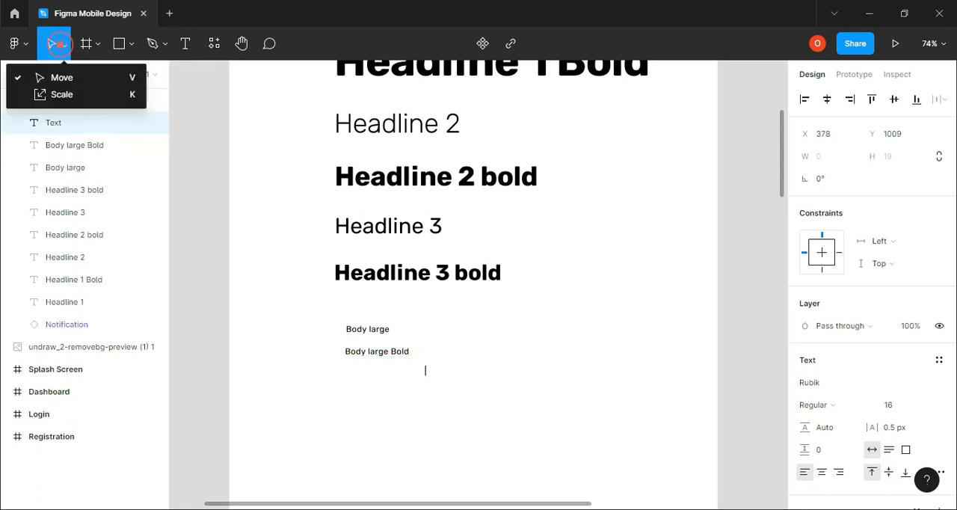
# Set the font weight of the Body large Bold text to Bold
pyautogui.doubleClick(394, 353)
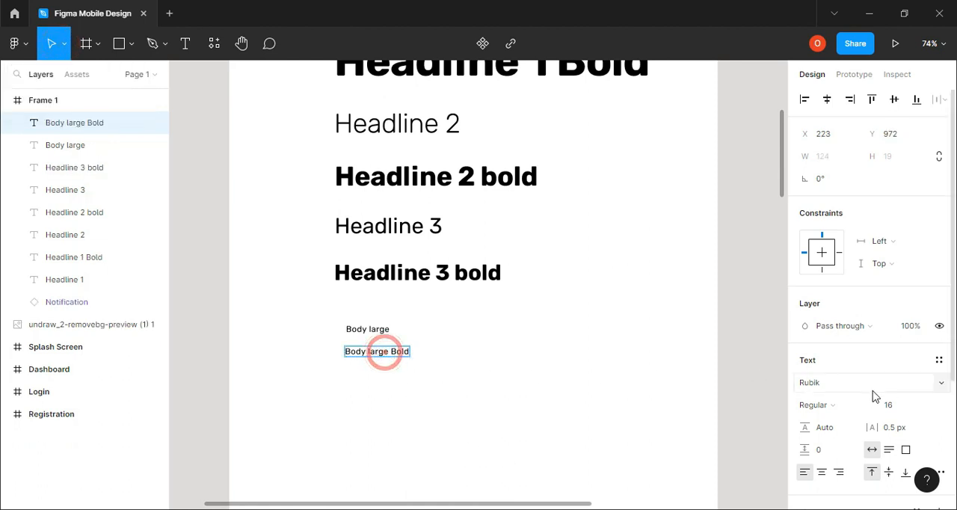
pyautogui.click(465, 356)
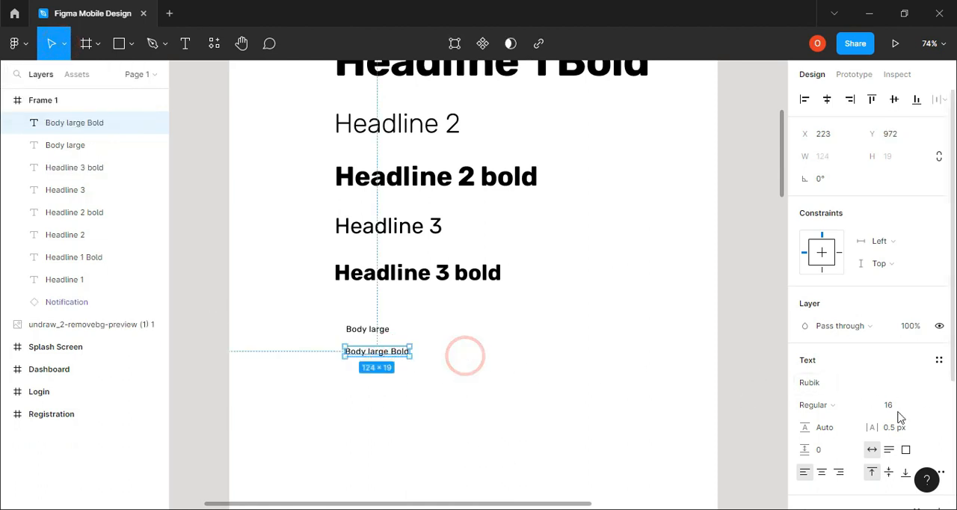
pyautogui.click(867, 410)
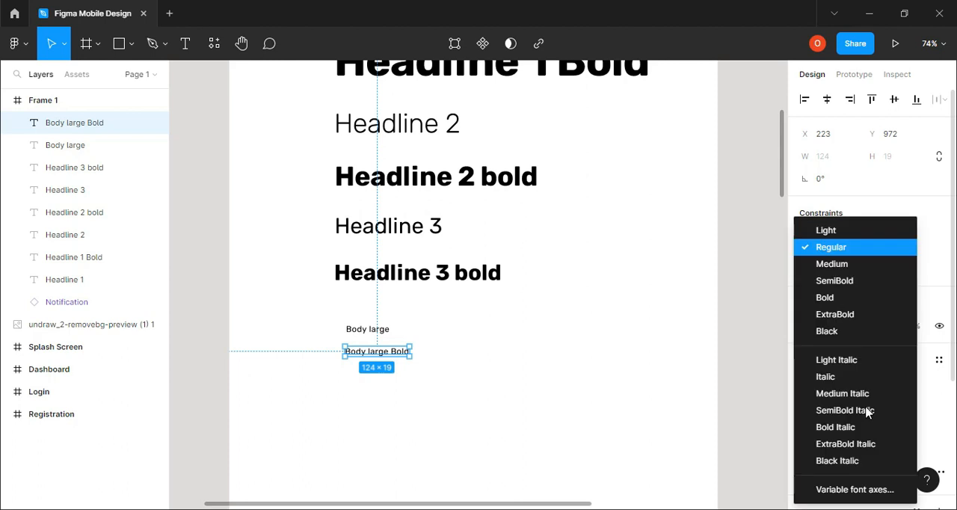
pyautogui.click(834, 303)
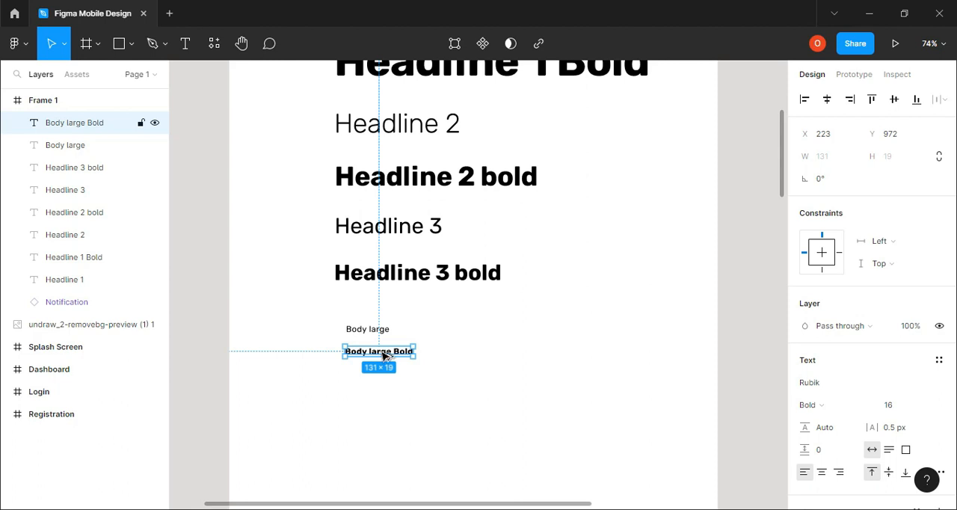
# Copy the Body large Bold text below itself and change the copy's wording to "Body small"
pyautogui.moveTo(383, 357); pyautogui.dragTo(394, 389)
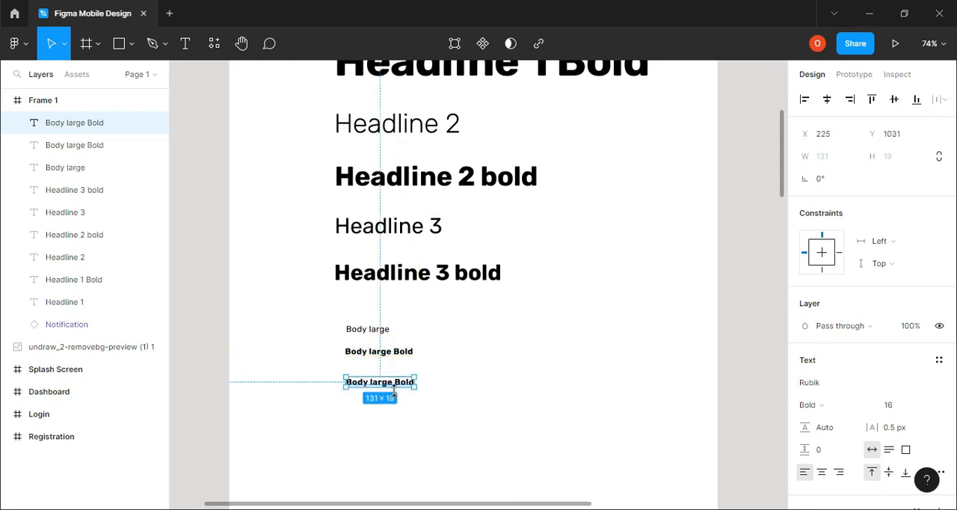
pyautogui.doubleClick(393, 386)
pyautogui.tripleClick(395, 385)
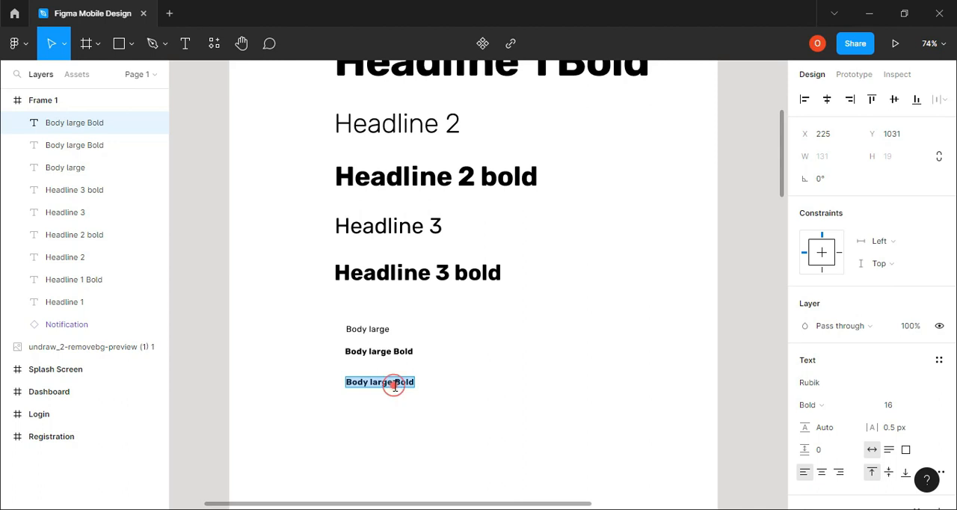
pyautogui.click(411, 383)
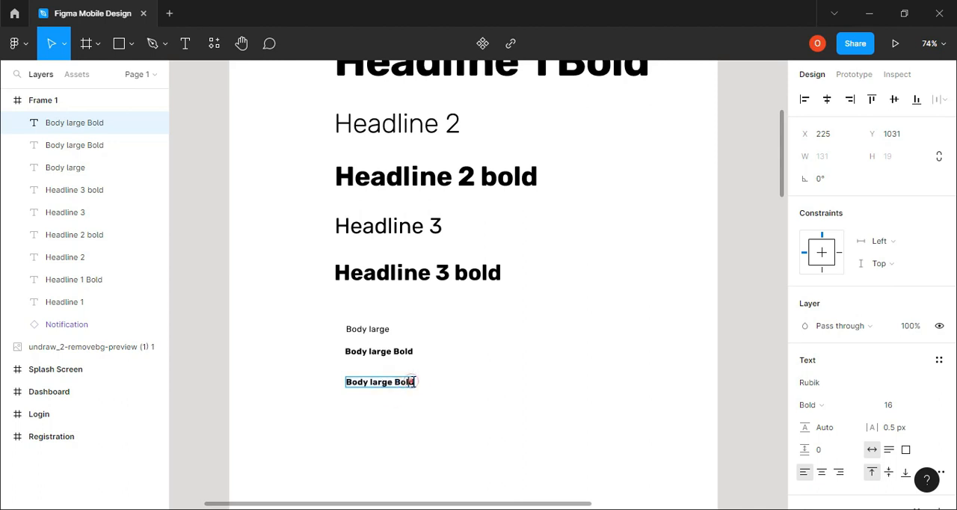
pyautogui.press('BackSpace')
pyautogui.press('BackSpace')
pyautogui.press('BackSpace')
pyautogui.press('BackSpace')
pyautogui.press('BackSpace')
pyautogui.press('BackSpace')
pyautogui.press('BackSpace')
pyautogui.press('BackSpace')
pyautogui.press('BackSpace')
pyautogui.click(375, 385)
pyautogui.press('BackSpace')
pyautogui.press('BackSpace')
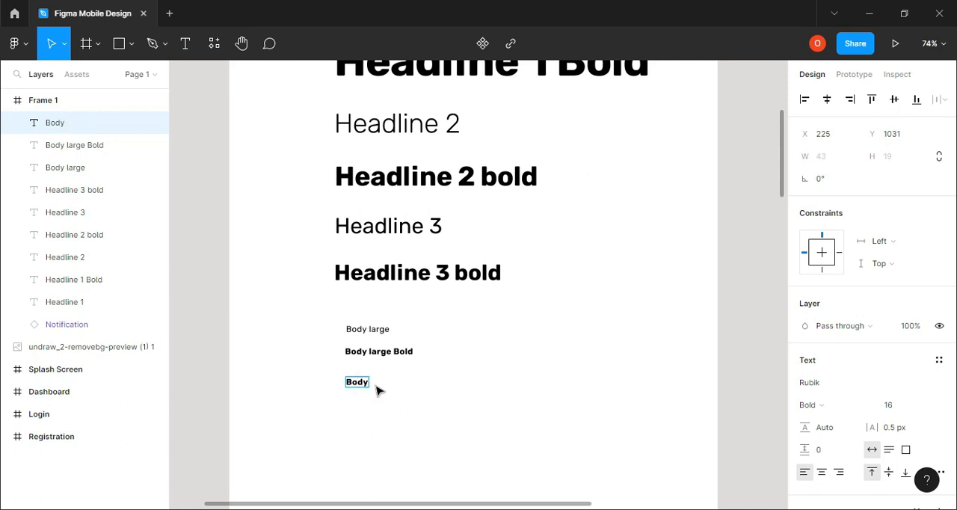
pyautogui.write('small')
pyautogui.press('Return')
pyautogui.press('BackSpace')
pyautogui.click(583, 334)
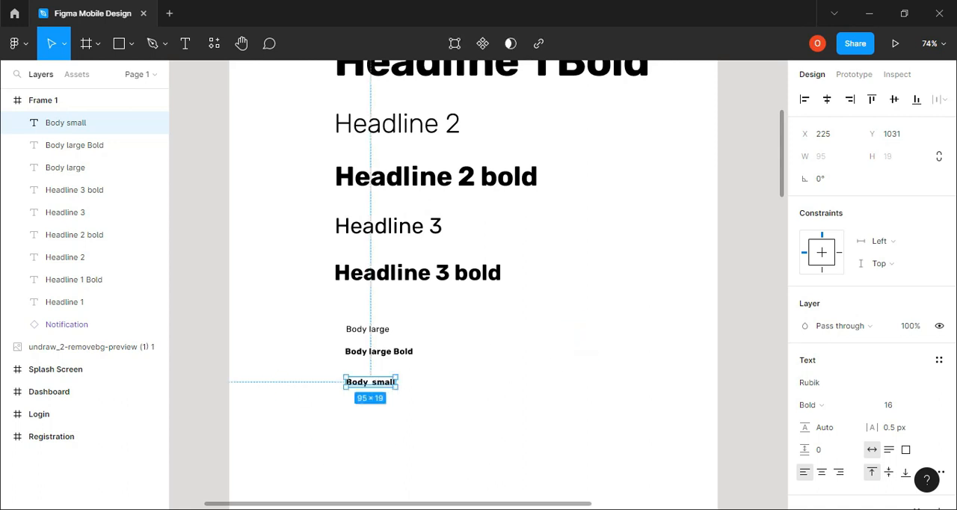
# Look up the Body 2 values in the browser's type scale and set the Body small text to Regular weight, size 14, in Figma
pyautogui.click(460, 509)
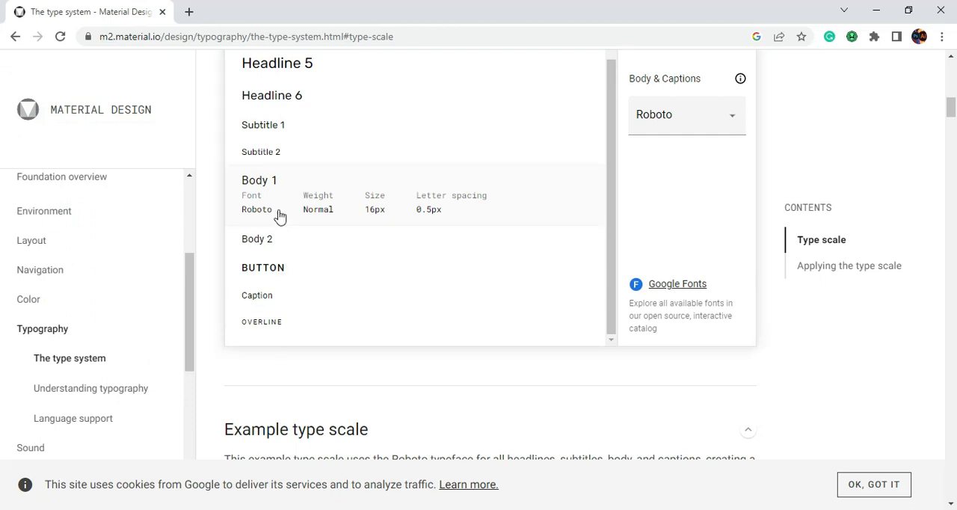
pyautogui.click(263, 241)
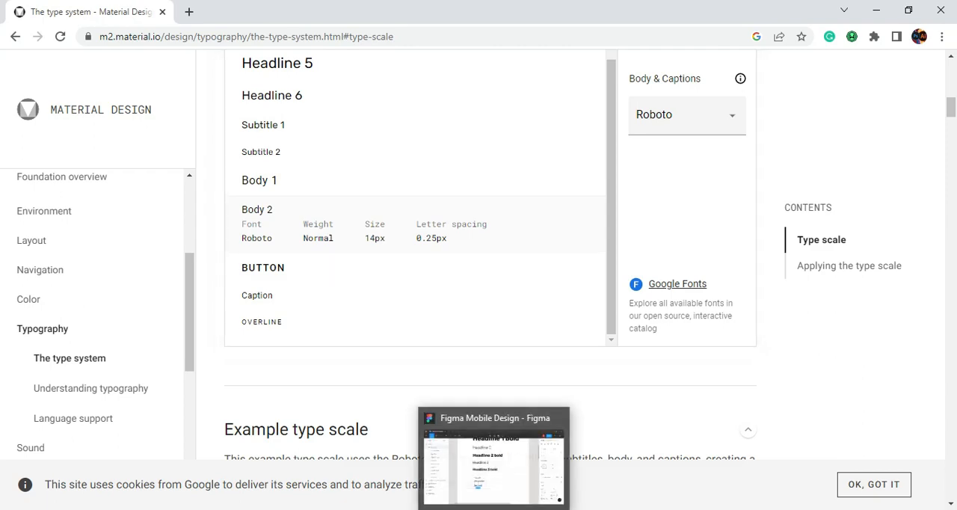
pyautogui.click(493, 509)
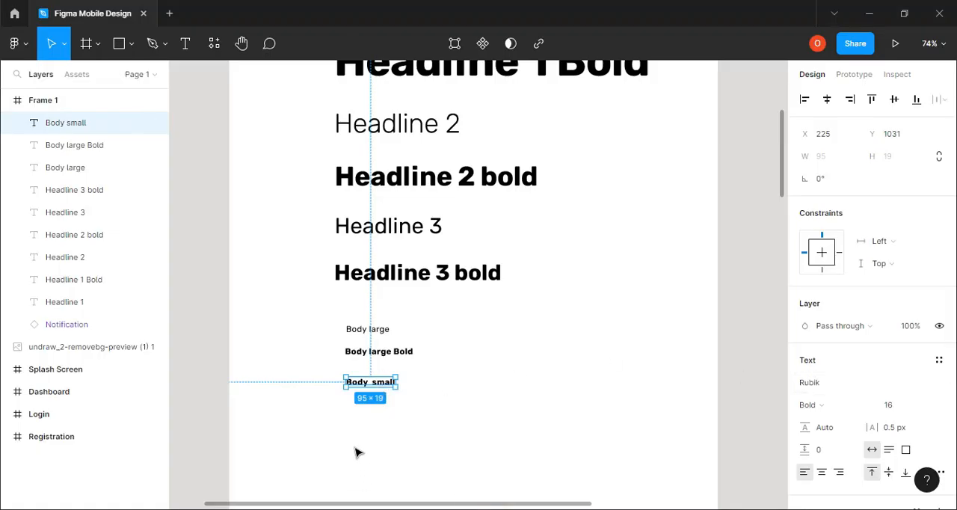
pyautogui.click(376, 423)
pyautogui.click(389, 382)
pyautogui.click(869, 404)
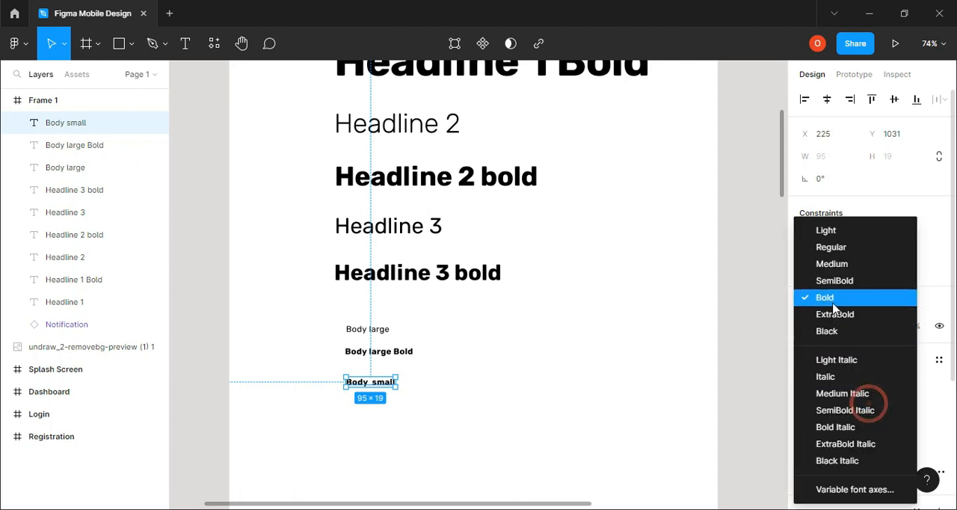
pyautogui.click(840, 253)
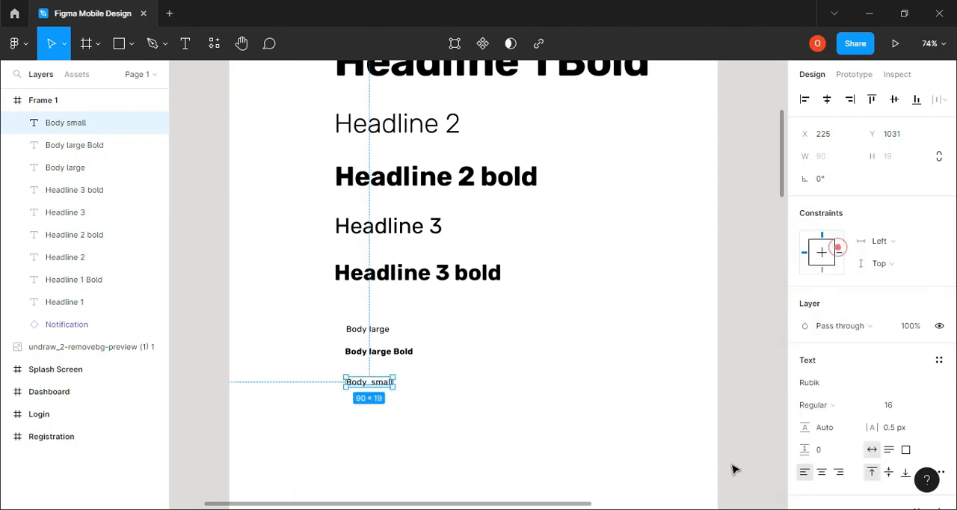
pyautogui.click(894, 415)
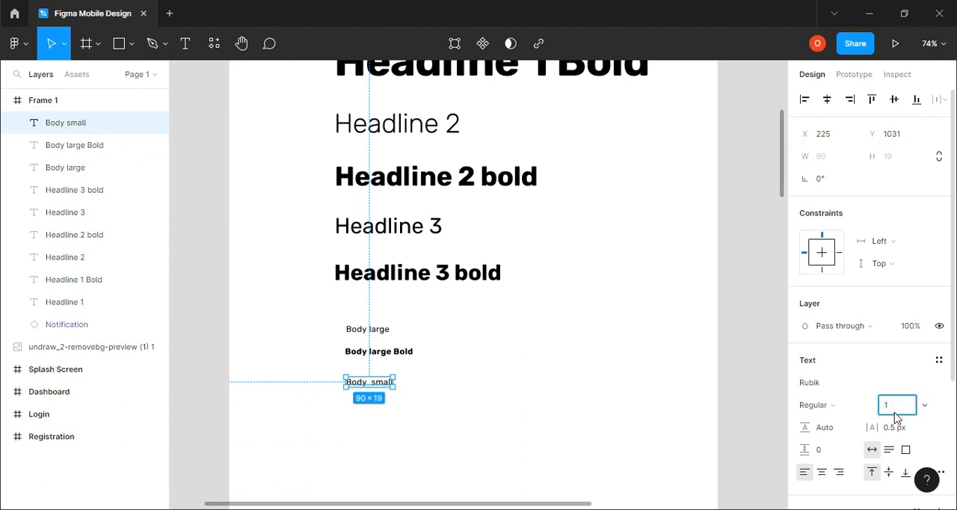
pyautogui.press('Return')
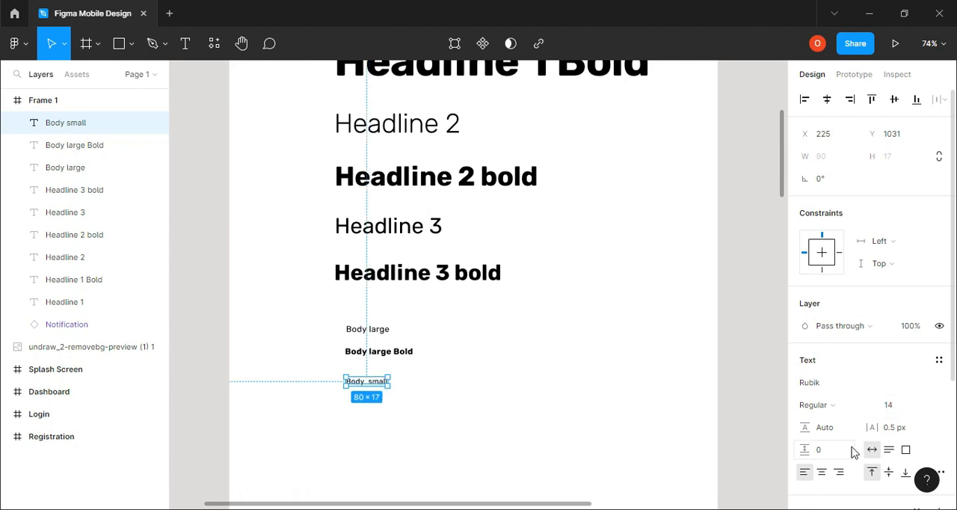
# Recheck the Body 2 letter spacing in the browser and set the Body small text's letter spacing to 0.25 px in Figma
pyautogui.moveTo(460, 509)
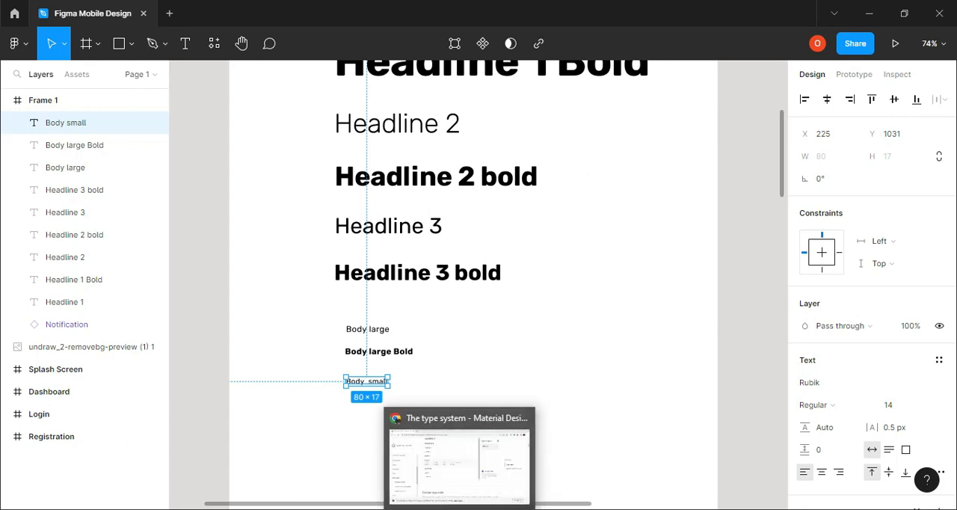
pyautogui.click(459, 509)
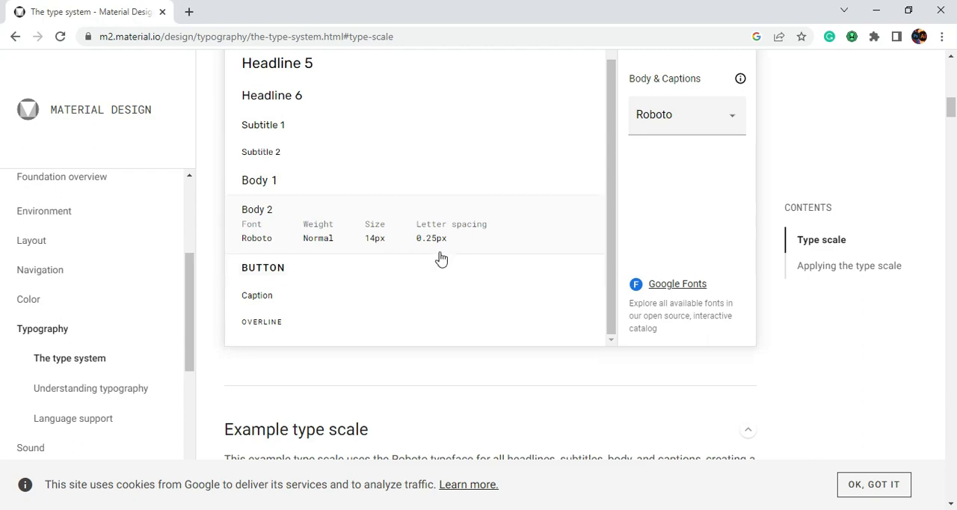
pyautogui.click(512, 509)
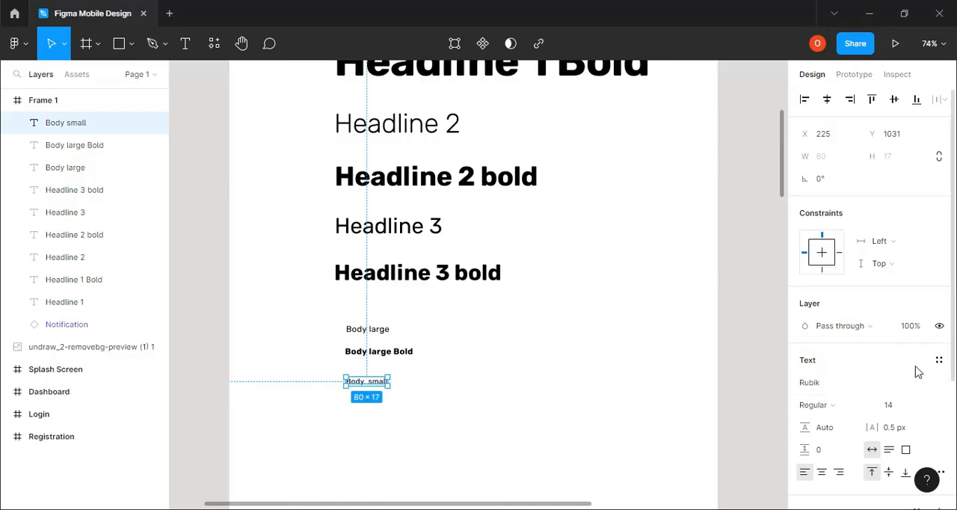
pyautogui.click(891, 408)
pyautogui.click(892, 428)
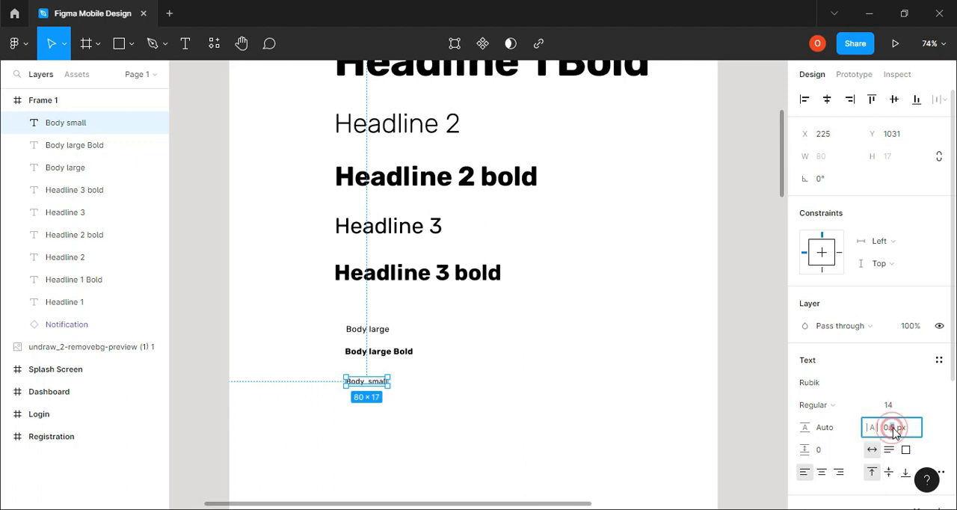
pyautogui.press('BackSpace')
pyautogui.write('2')
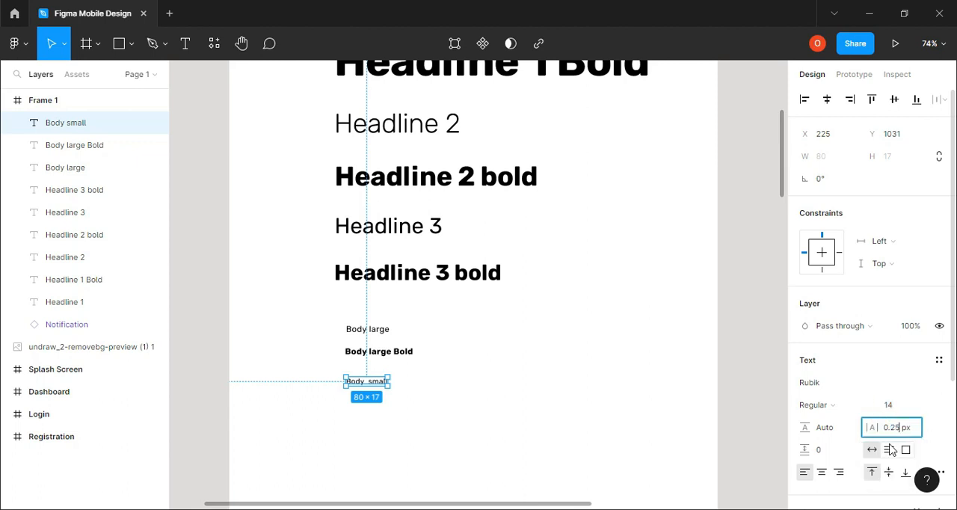
pyautogui.click(609, 344)
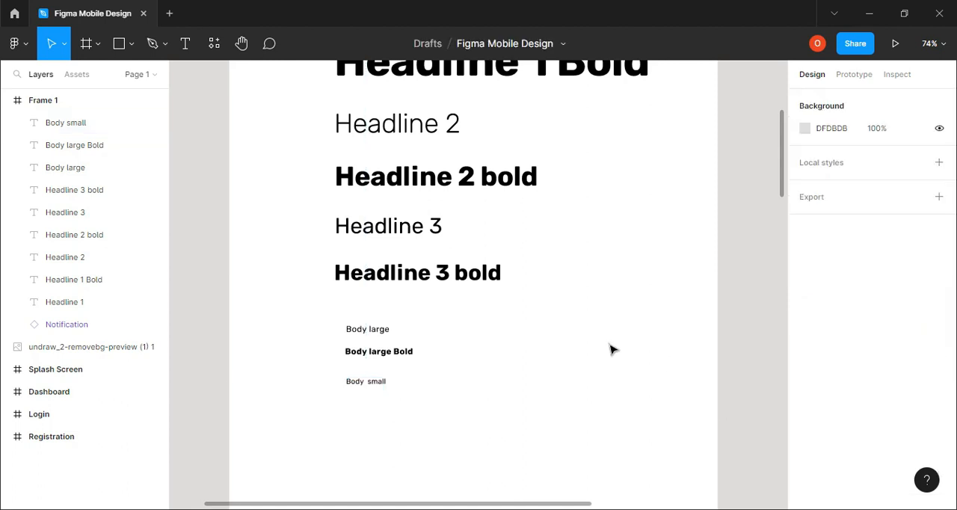
# Copy the Body small text below itself and change the copy's wording to "Body small Bold"
pyautogui.click(384, 383)
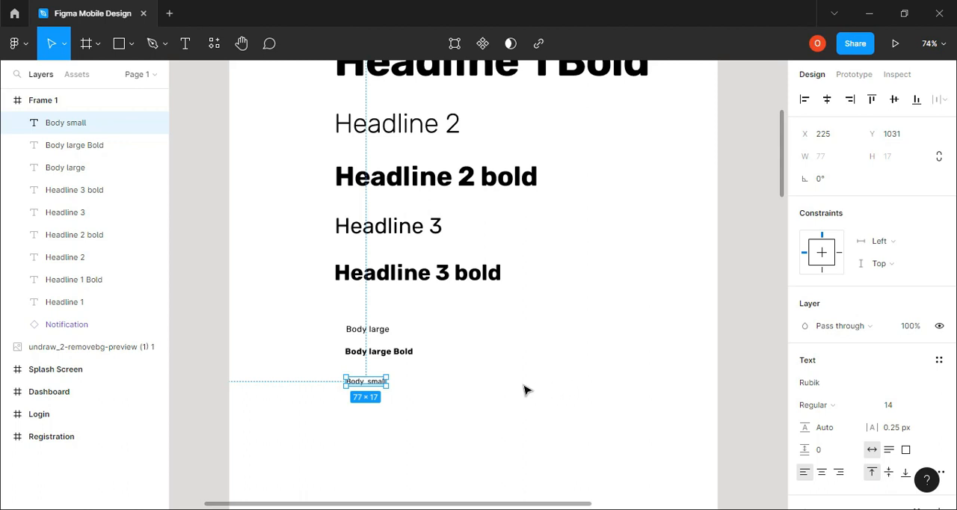
pyautogui.moveTo(362, 382); pyautogui.dragTo(391, 416)
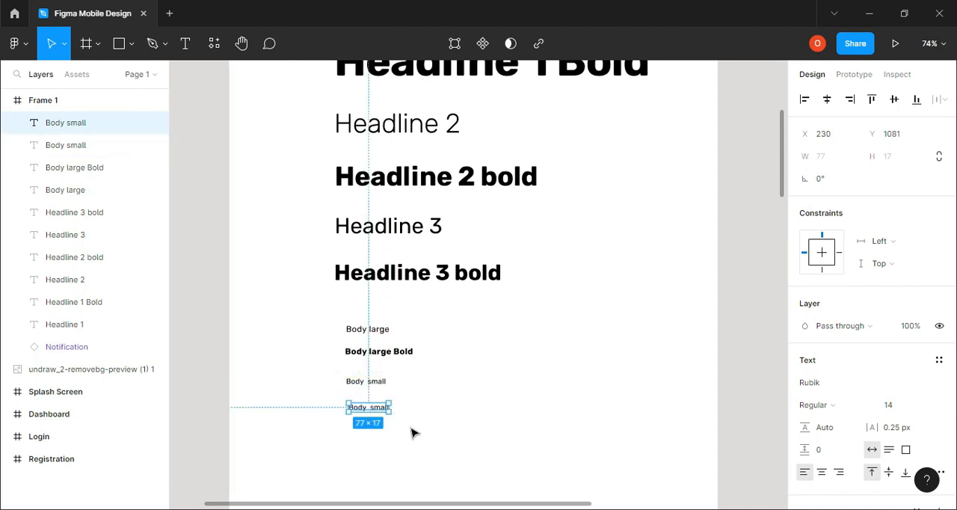
pyautogui.click(184, 43)
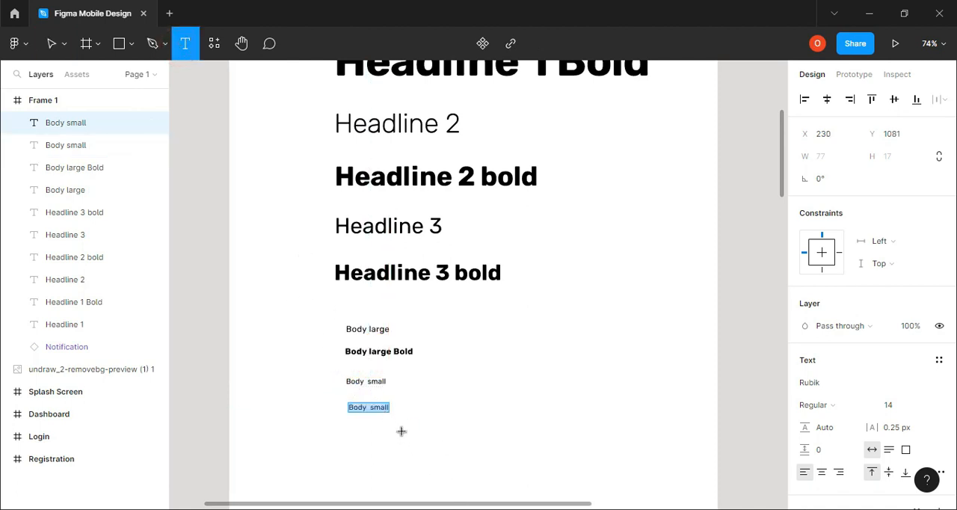
pyautogui.click(390, 408)
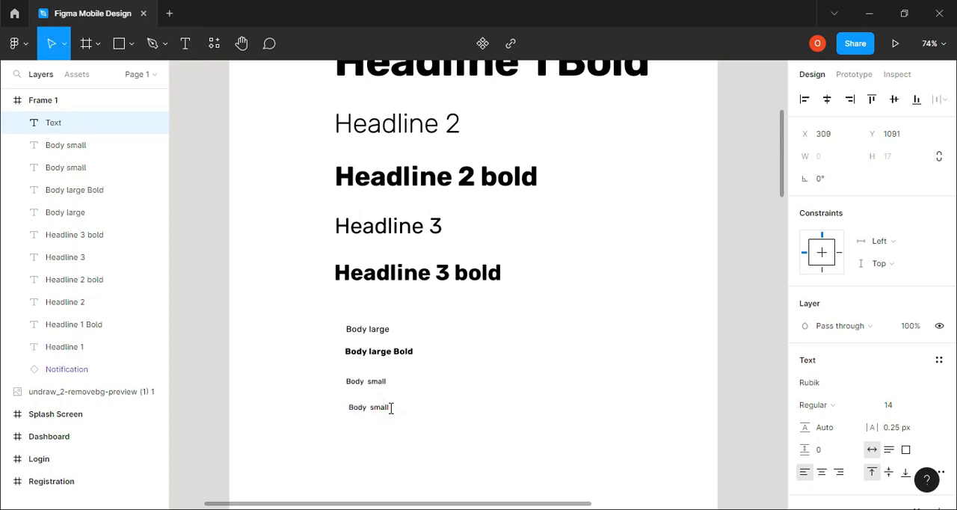
pyautogui.click(388, 407)
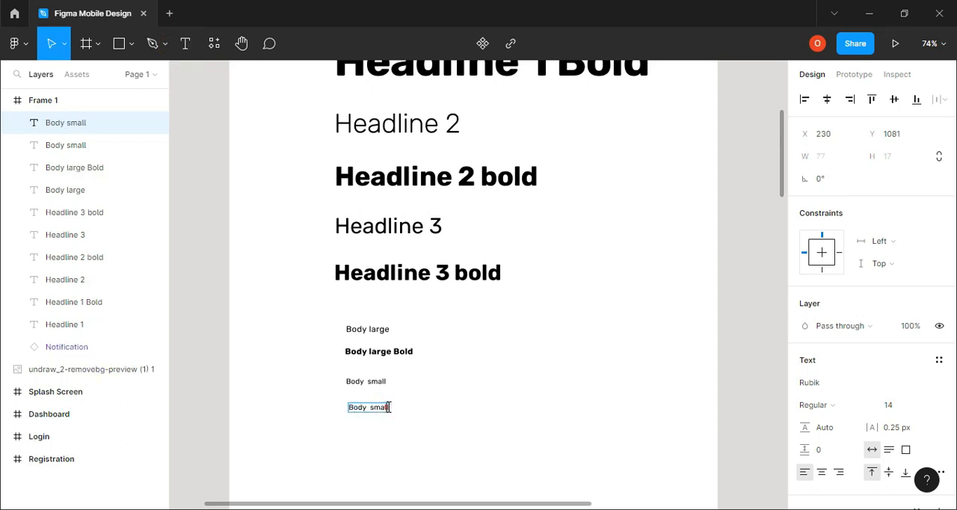
pyautogui.write('Bold')
pyautogui.press('Escape')
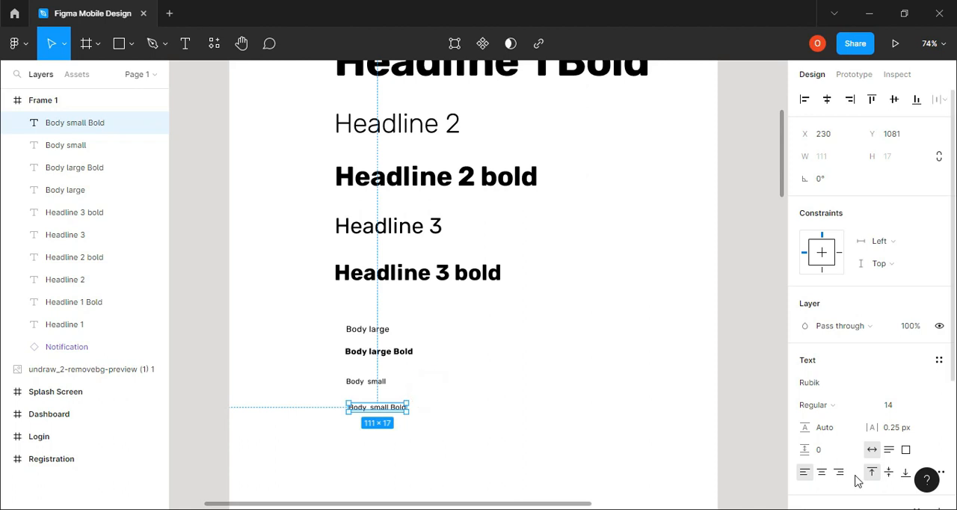
# Set the font weight of the Body small Bold text to Bold
pyautogui.click(861, 405)
pyautogui.click(842, 306)
pyautogui.click(840, 309)
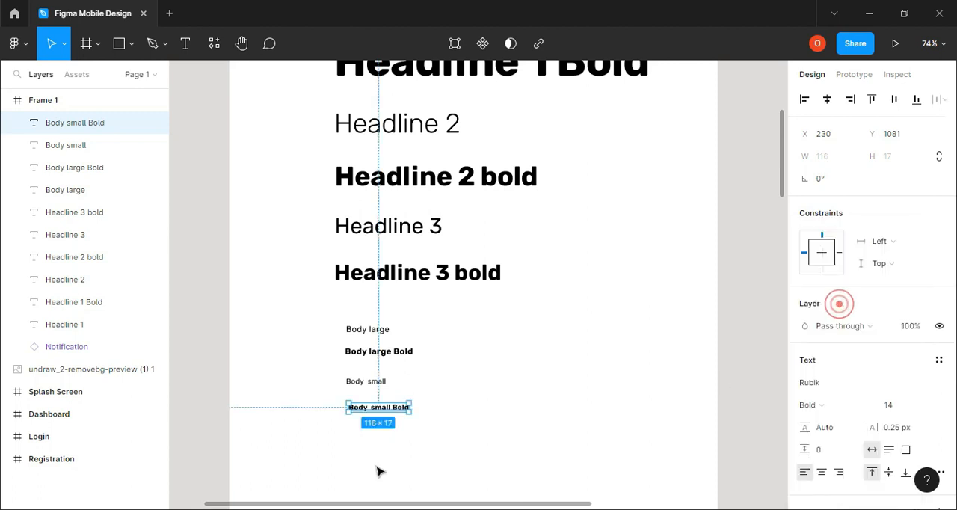
pyautogui.click(502, 405)
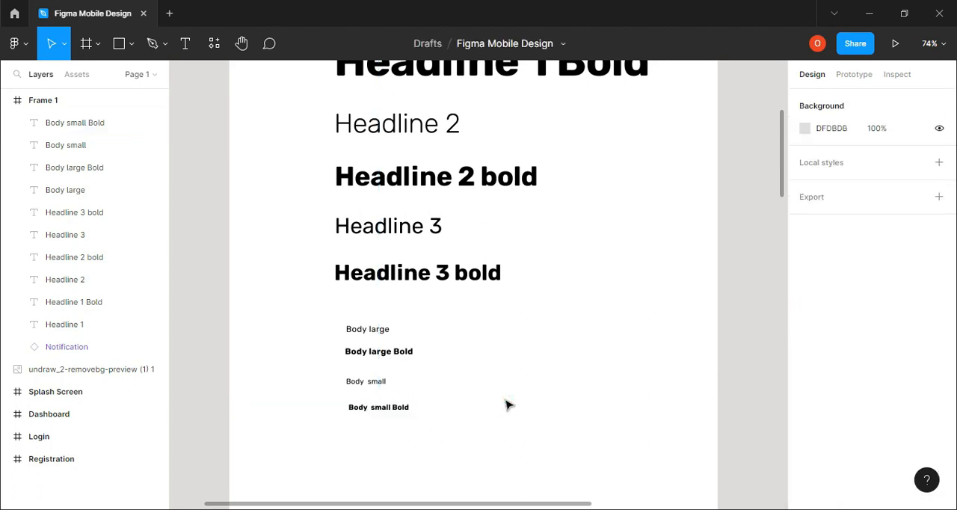
# Copy the Body small Bold text below itself and change the copy's wording to "Button"
pyautogui.scroll(-2, 408, 425)
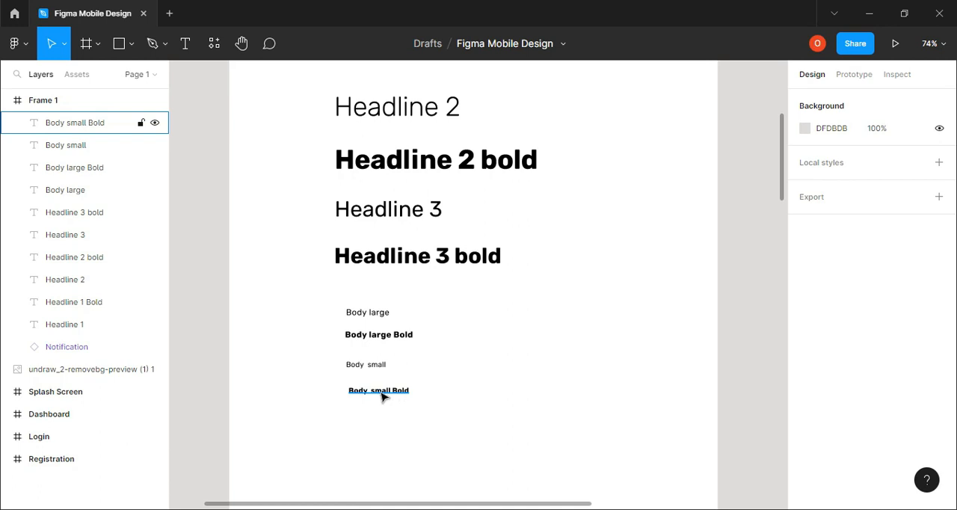
pyautogui.keyDown('alt'); pyautogui.moveTo(382, 392); pyautogui.dragTo(387, 417); pyautogui.keyUp('alt')
pyautogui.doubleClick(386, 414)
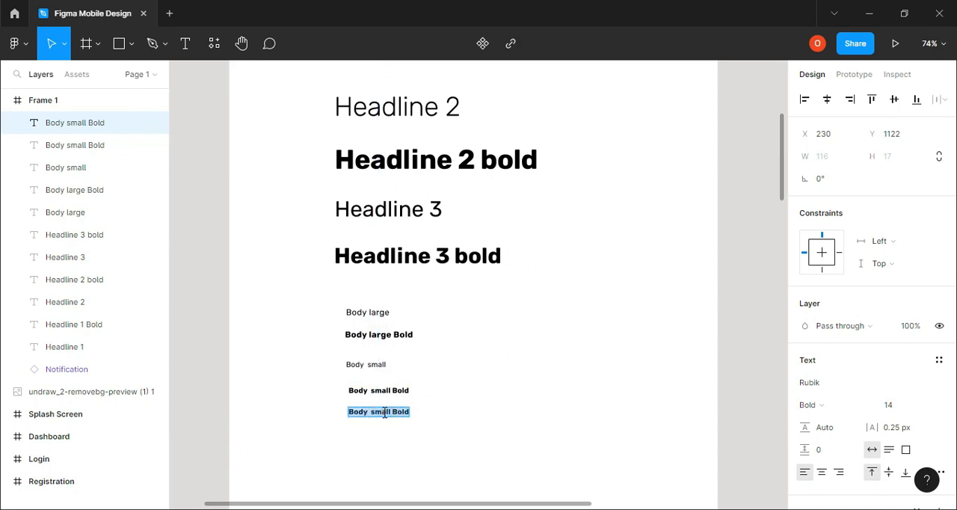
pyautogui.write('Button')
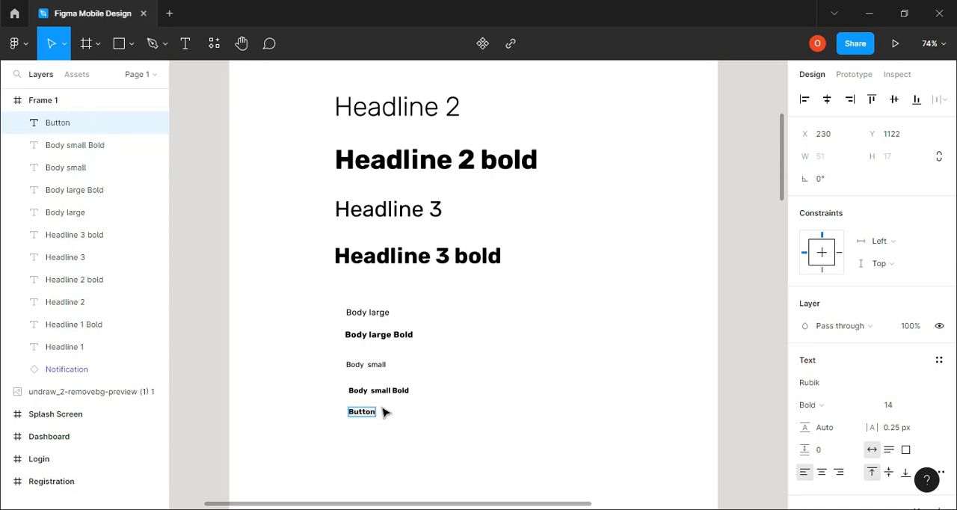
pyautogui.press('Escape')
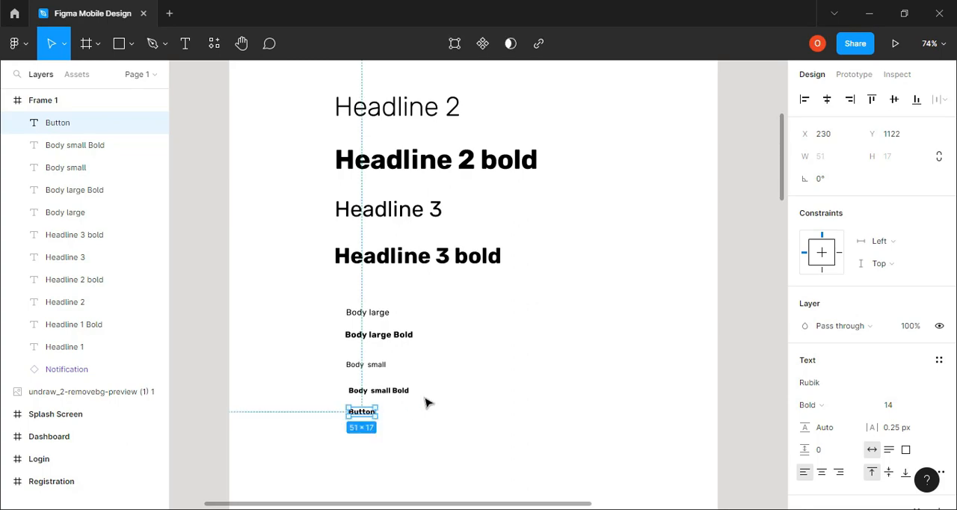
# Look up the Button values in the browser's type scale and set the Button text to Medium weight in Figma
pyautogui.click(440, 509)
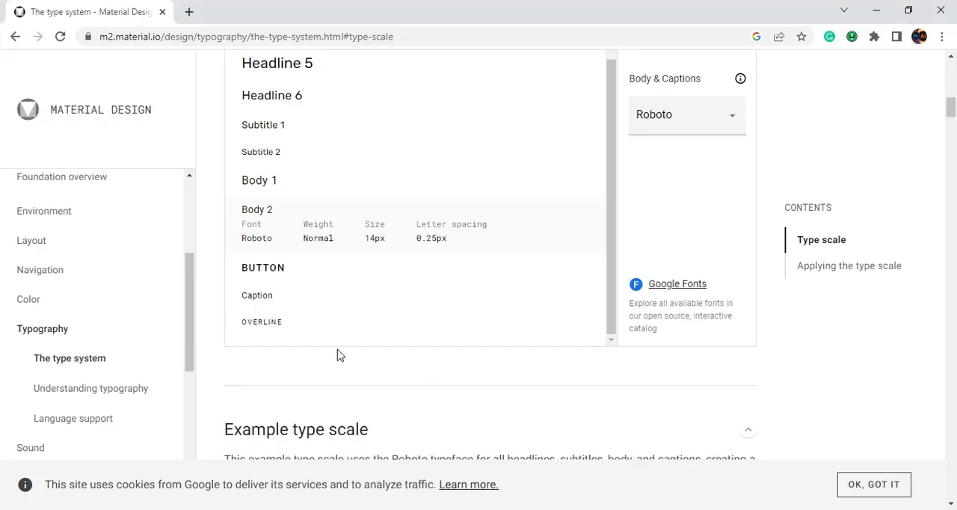
pyautogui.click(272, 271)
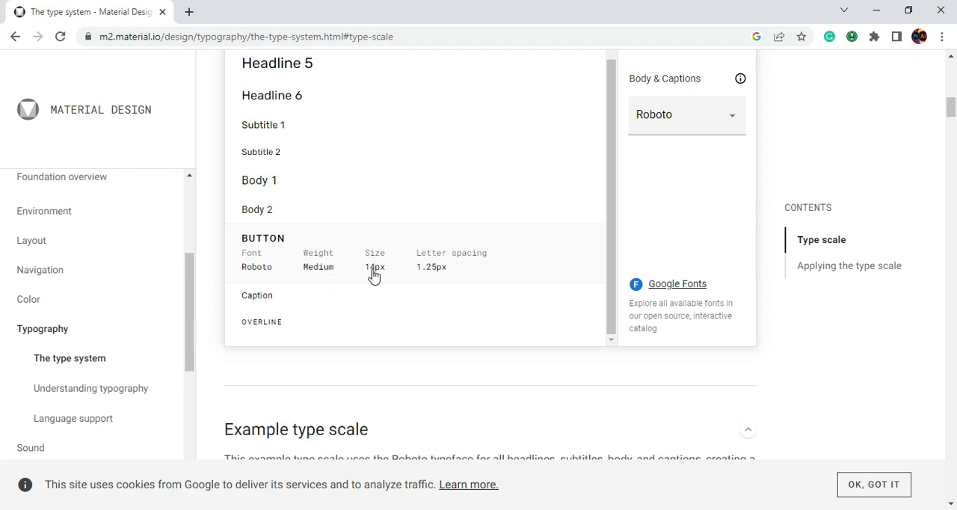
pyautogui.hotkey('alt', 'Tab')
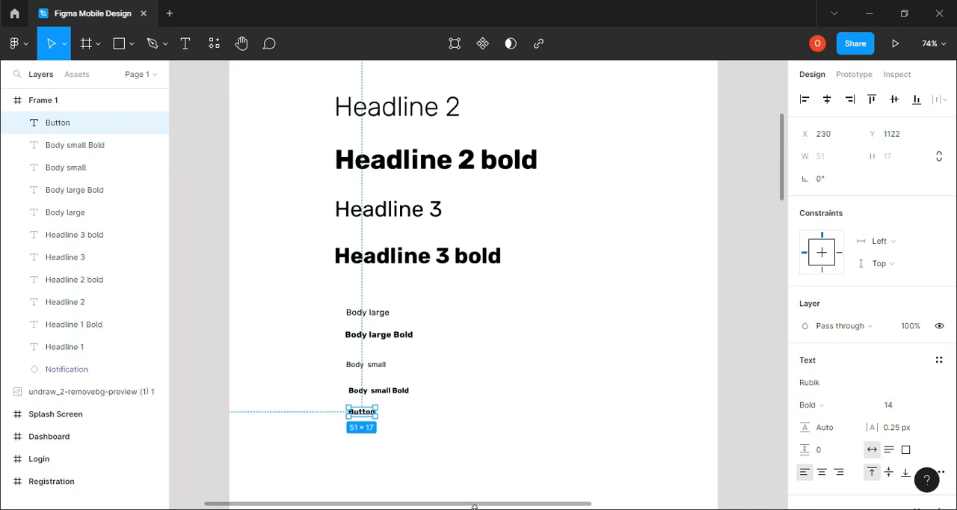
pyautogui.moveTo(460, 509)
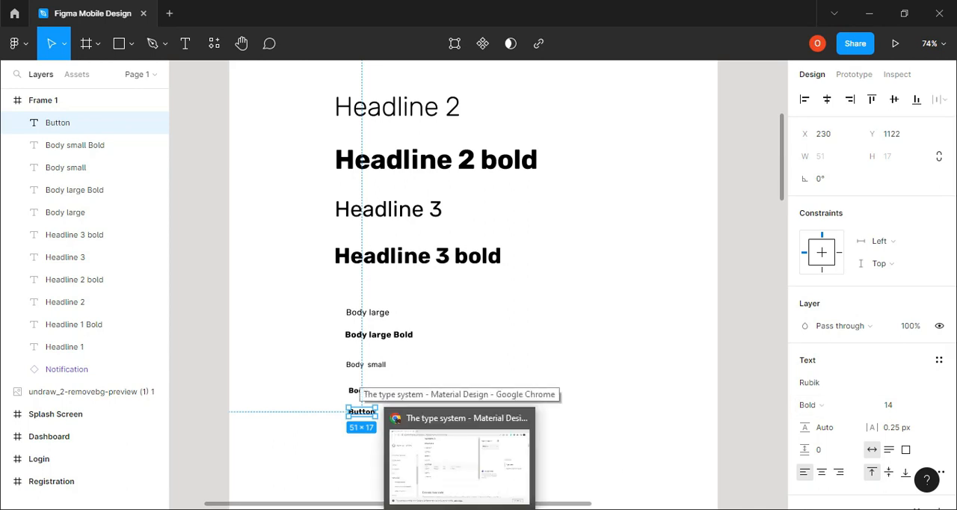
pyautogui.click(457, 509)
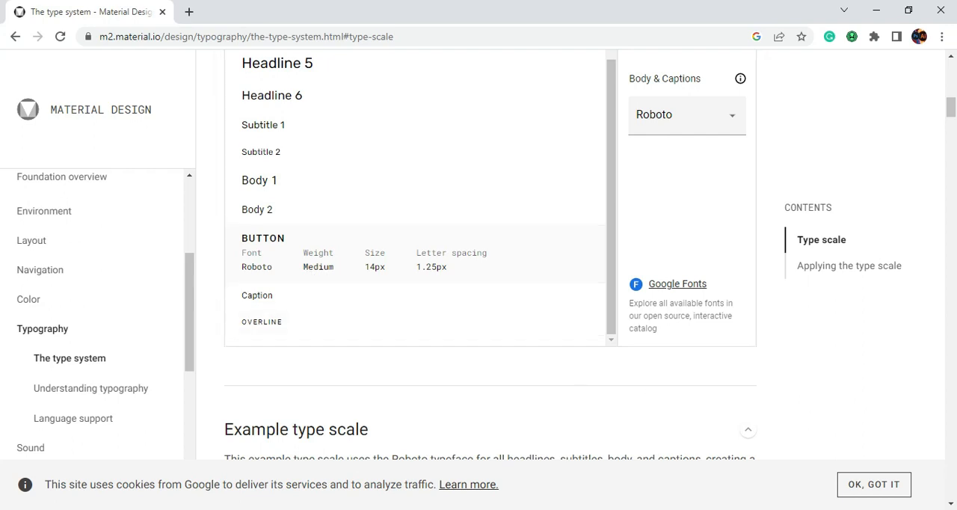
pyautogui.click(490, 509)
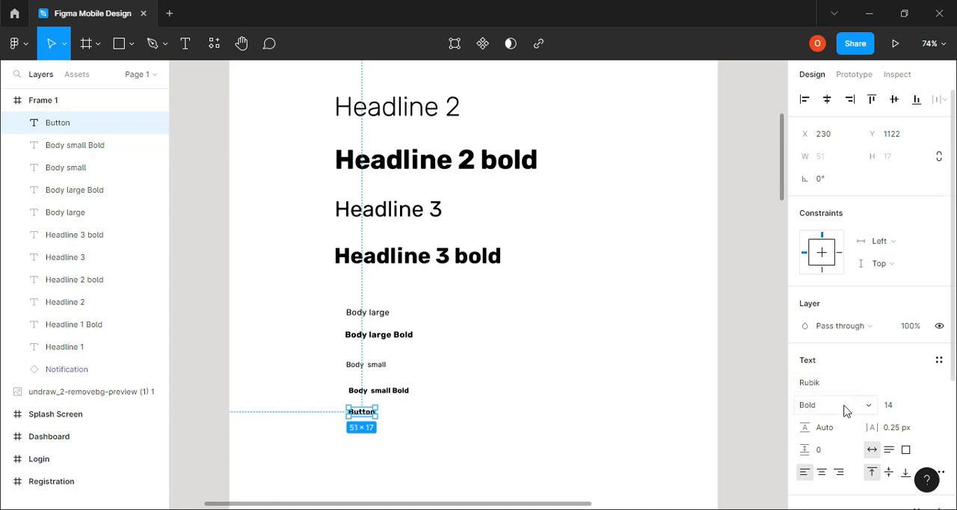
pyautogui.click(870, 409)
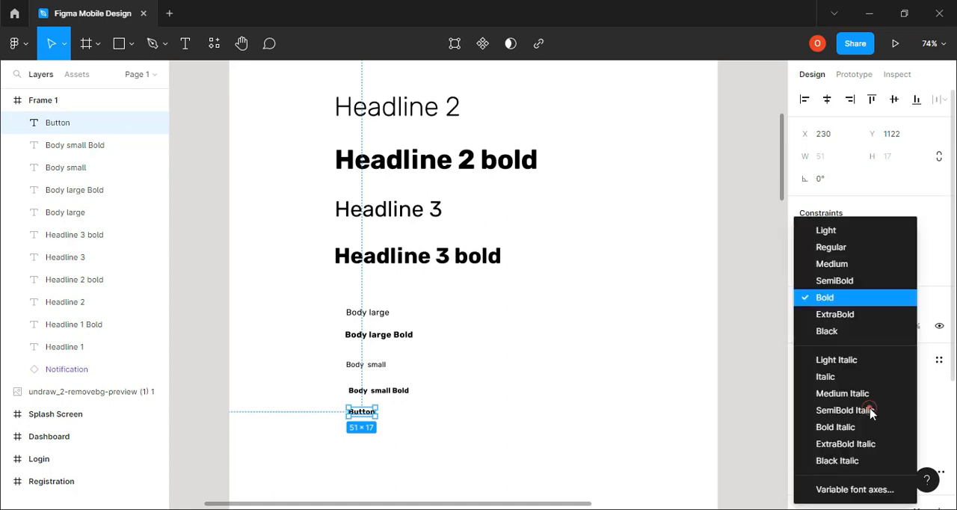
pyautogui.click(845, 265)
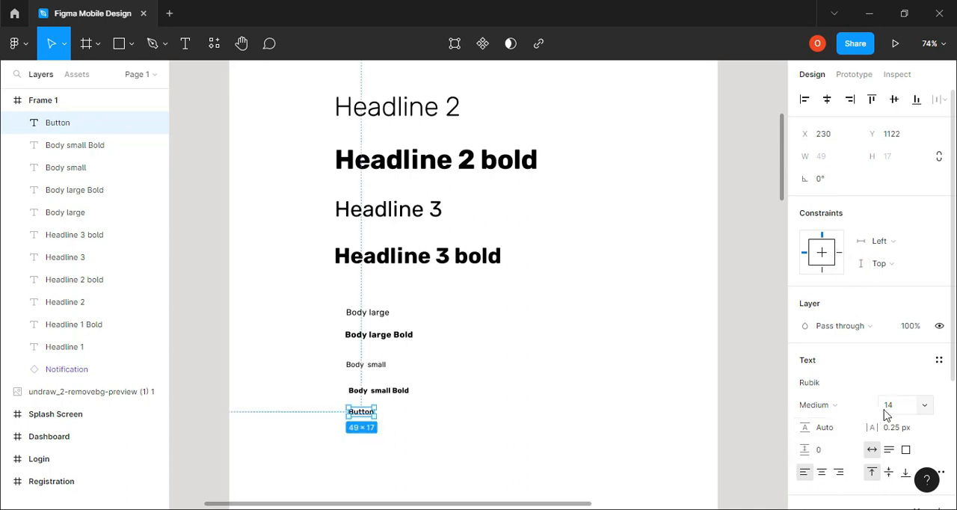
# Recheck the Button size and letter spacing in the browser and set the Button text's letter spacing to 1.25 px in Figma
pyautogui.click(459, 509)
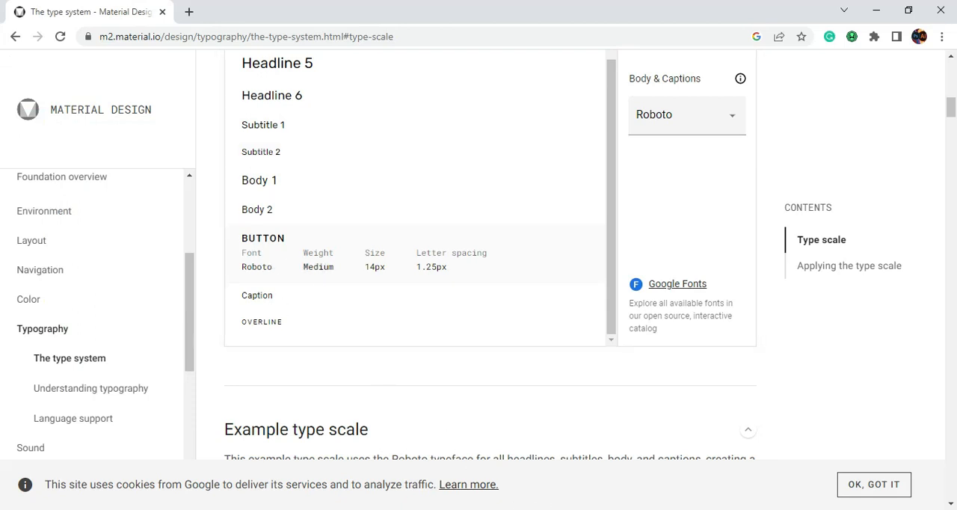
pyautogui.moveTo(494, 509)
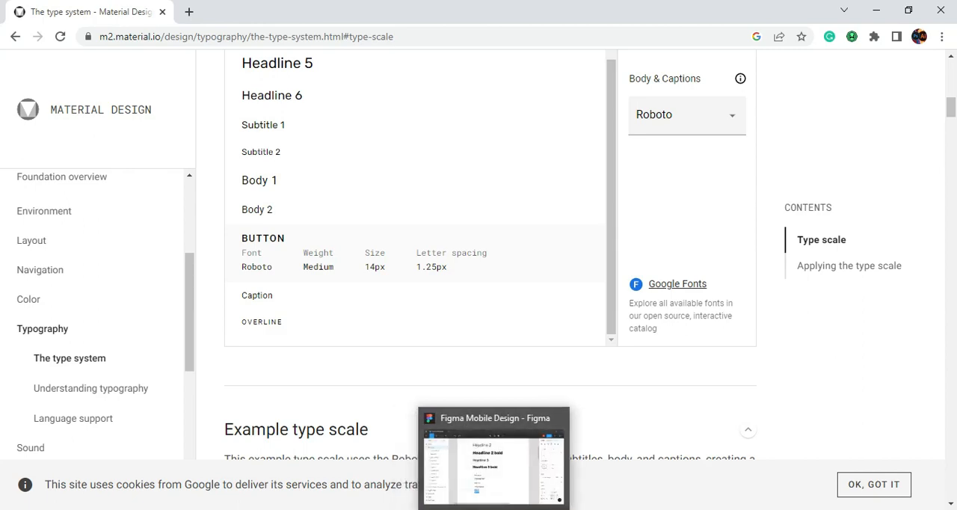
pyautogui.click(493, 509)
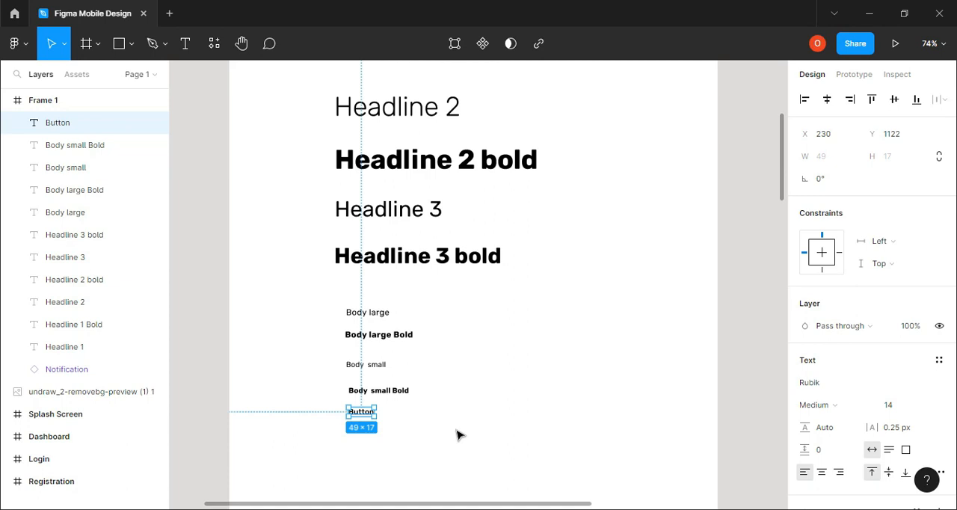
pyautogui.click(465, 509)
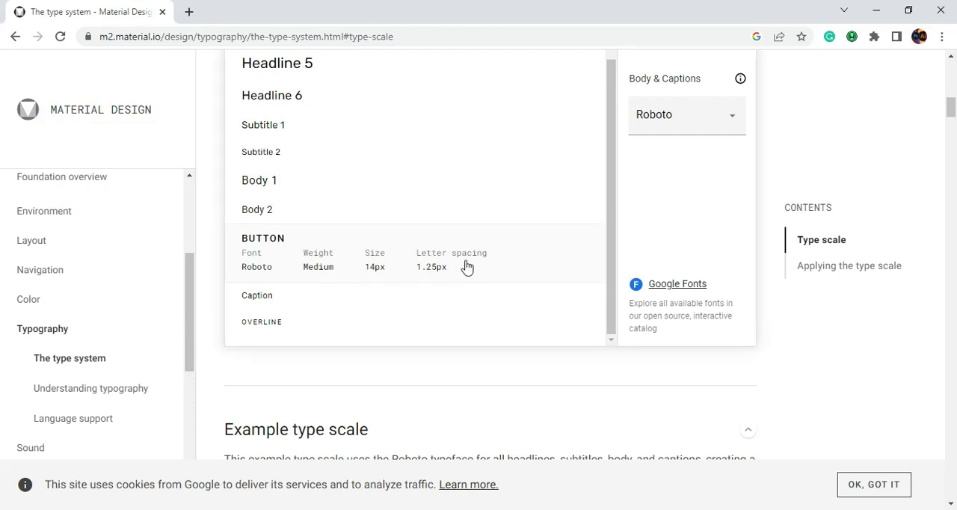
pyautogui.click(478, 509)
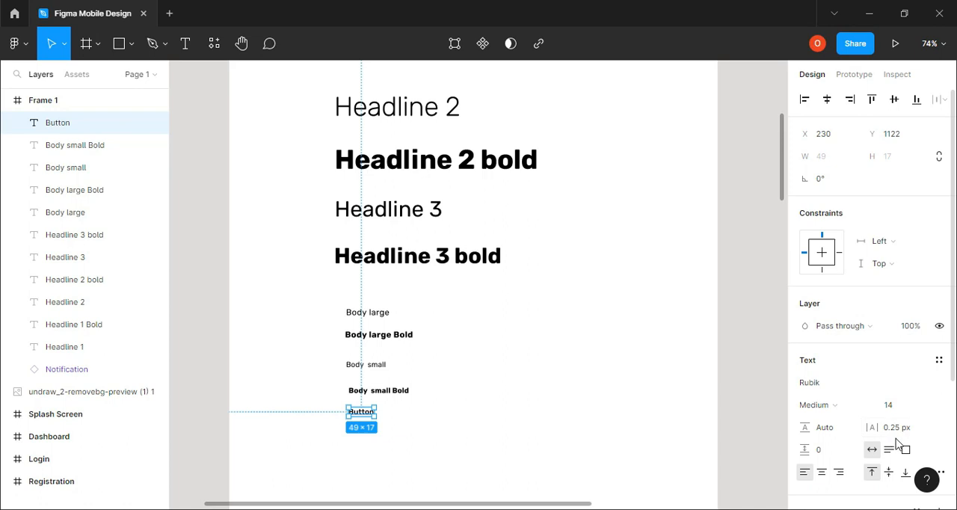
pyautogui.click(890, 436)
pyautogui.write('1.25 px')
pyautogui.press('Return')
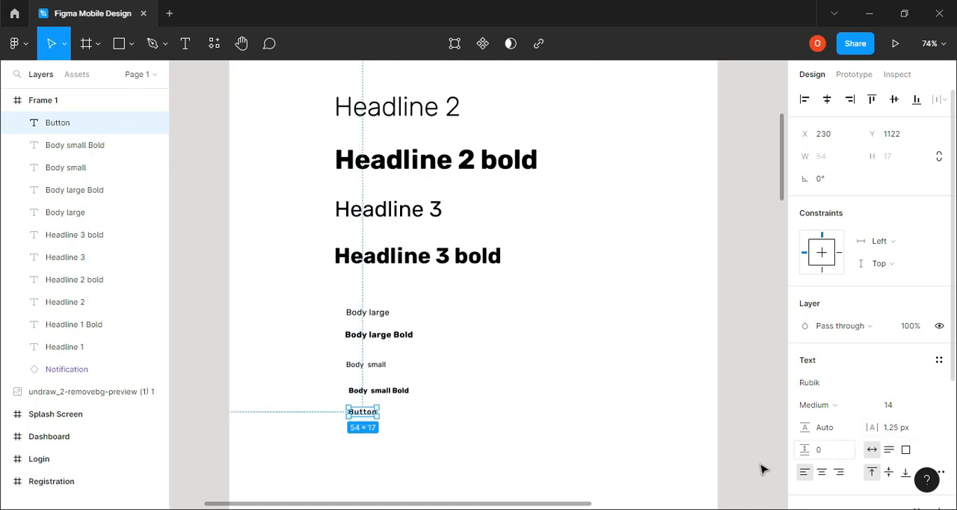
pyautogui.click(613, 439)
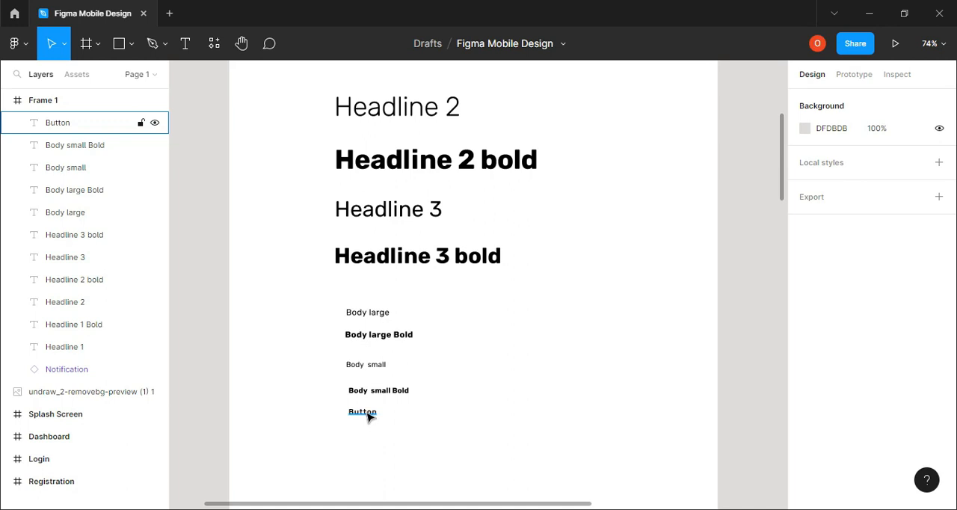
# Copy the Button text below itself and, after looking up Caption in the browser's type scale, set the copy's size to 12 in Figma
pyautogui.keyDown('alt'); pyautogui.moveTo(368, 417); pyautogui.dragTo(370, 440); pyautogui.keyUp('alt')
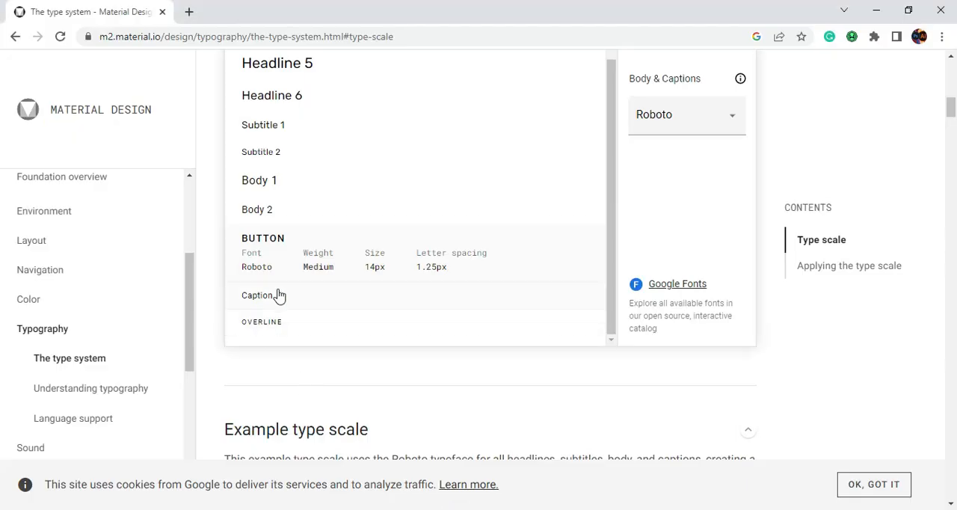
pyautogui.click(279, 297)
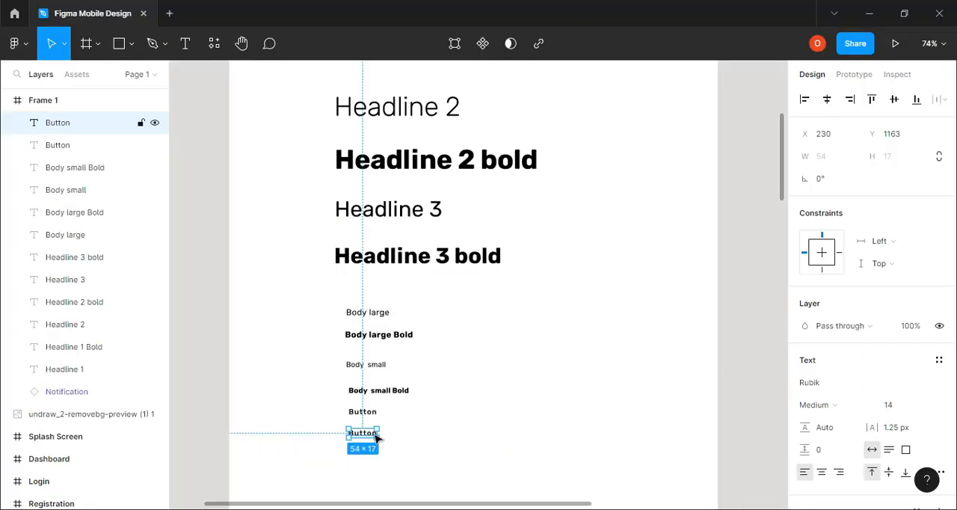
pyautogui.click(364, 432)
pyautogui.click(890, 413)
pyautogui.write('12')
pyautogui.press('Return')
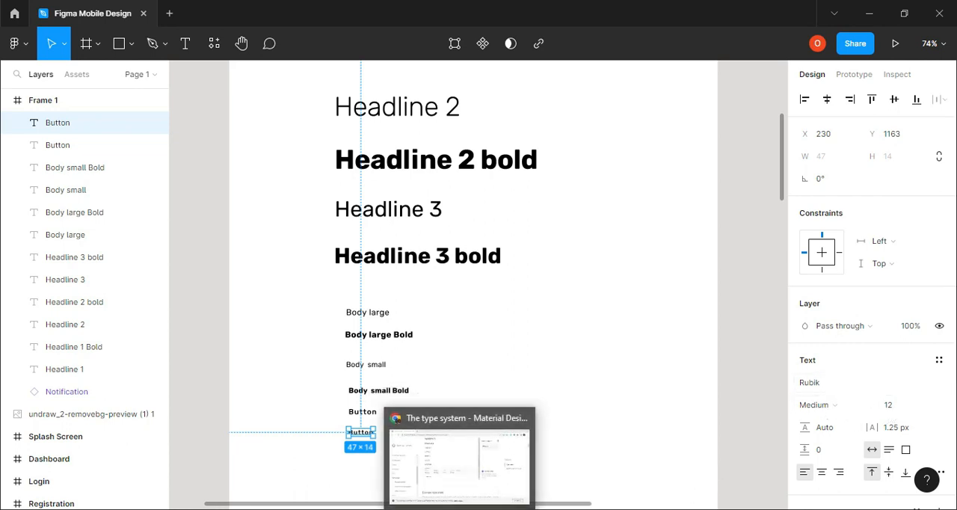
# Recheck the Caption weight in the browser and set the lower Button copy to Regular weight in Figma
pyautogui.click(459, 509)
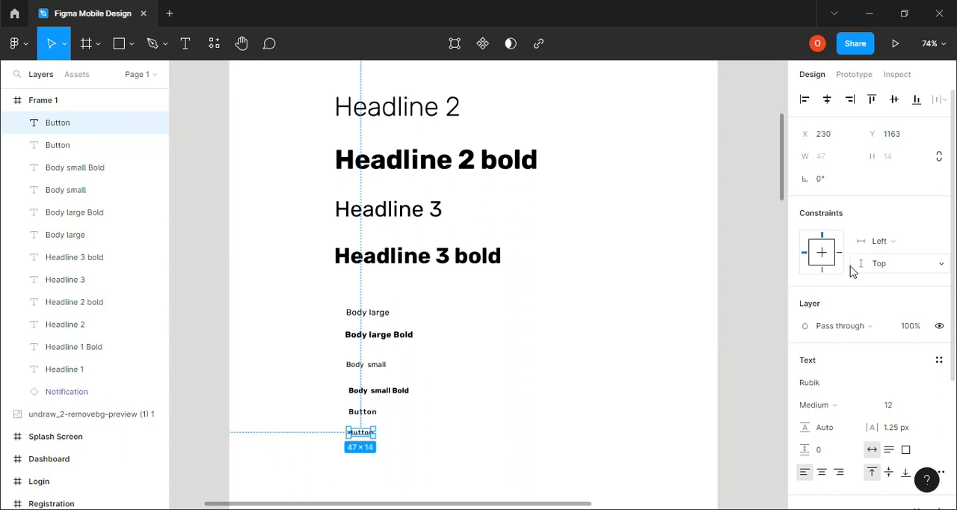
pyautogui.click(866, 408)
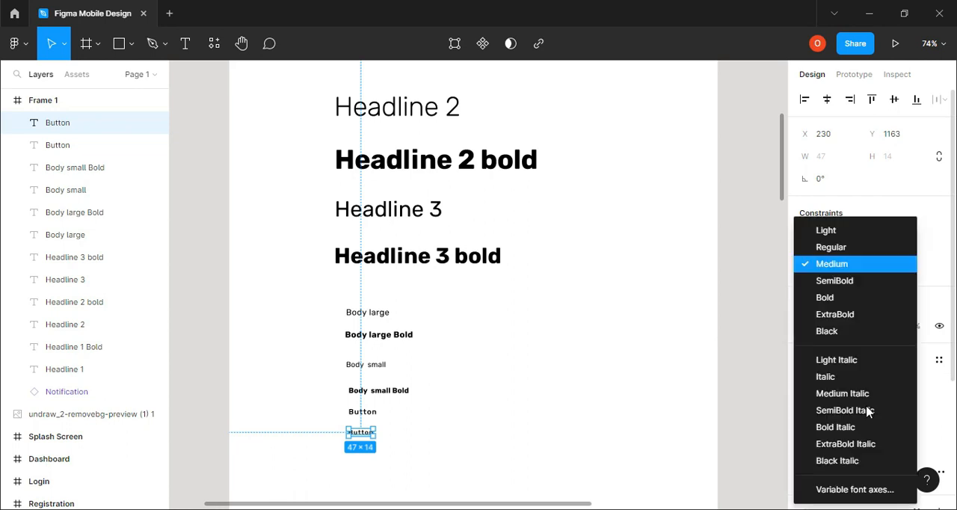
pyautogui.click(830, 248)
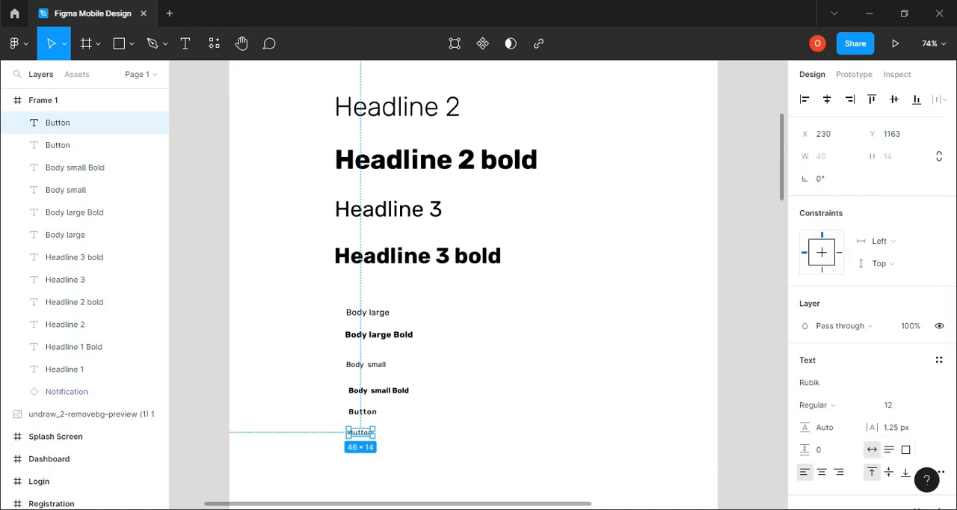
# Recheck the Caption letter spacing in the browser and set the lower Button copy's letter spacing to 0.4 px in Figma
pyautogui.hotkey('alt', 'Tab')
pyautogui.hotkey('alt', 'Tab')
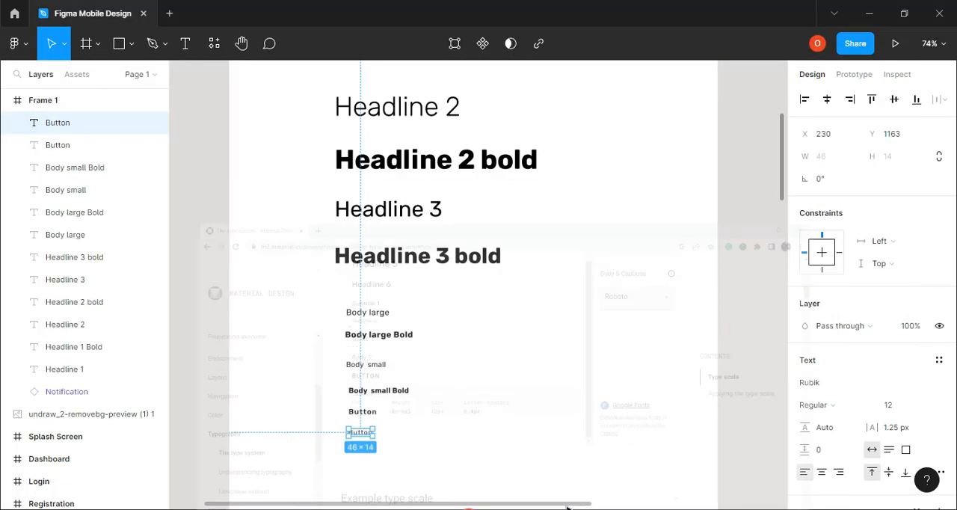
pyautogui.click(903, 434)
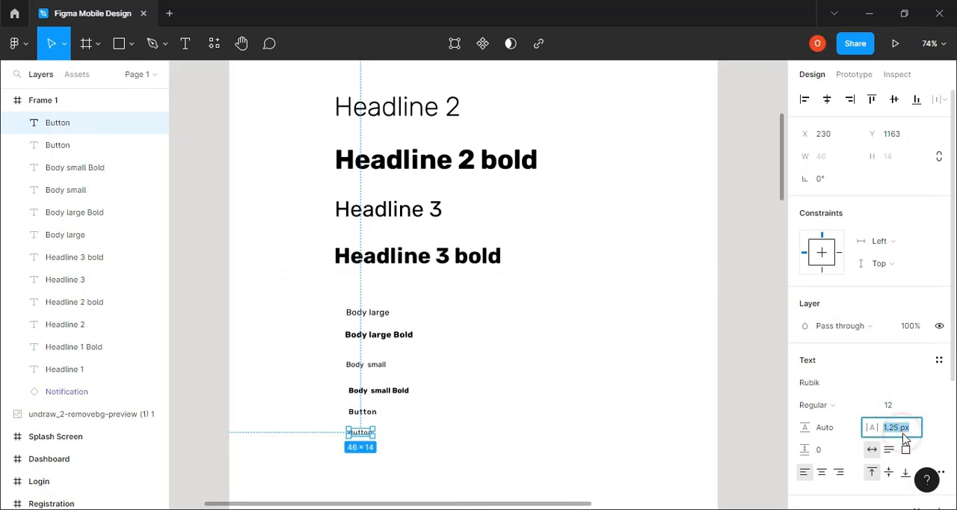
pyautogui.write('0')
pyautogui.press('Return')
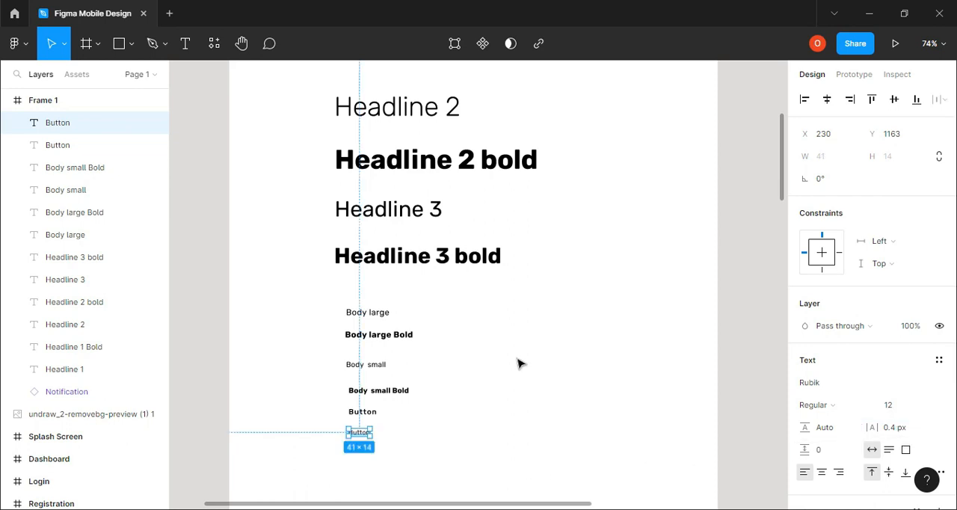
# Look over the whole type scale in Frame 1, from Headline 1 down to the lower Button copy
pyautogui.scroll(1, 519, 364)
pyautogui.scroll(5, 520, 363)
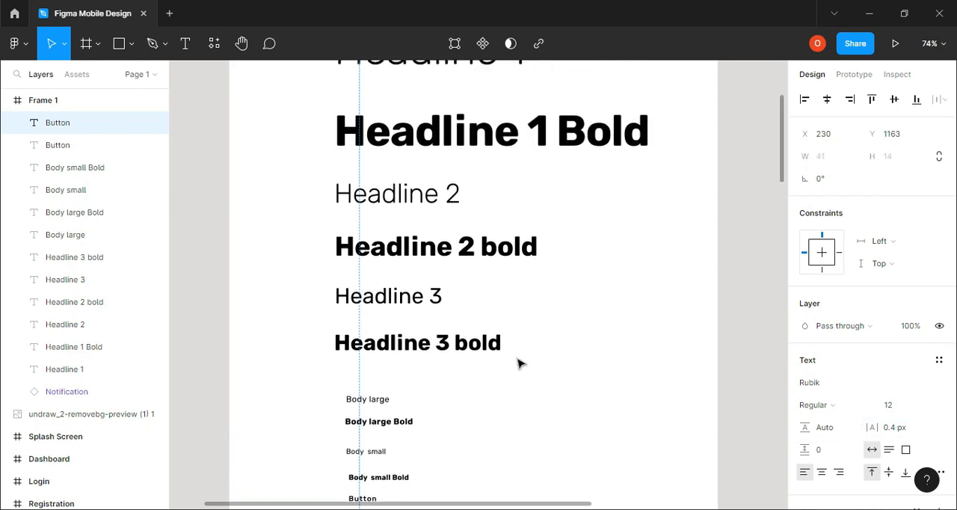
pyautogui.scroll(4, 519, 364)
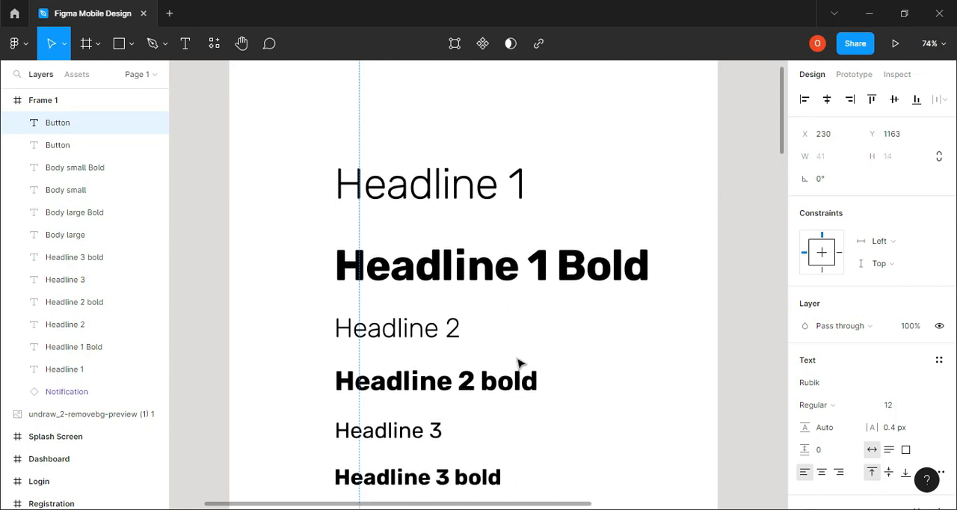
pyautogui.scroll(-7, 520, 364)
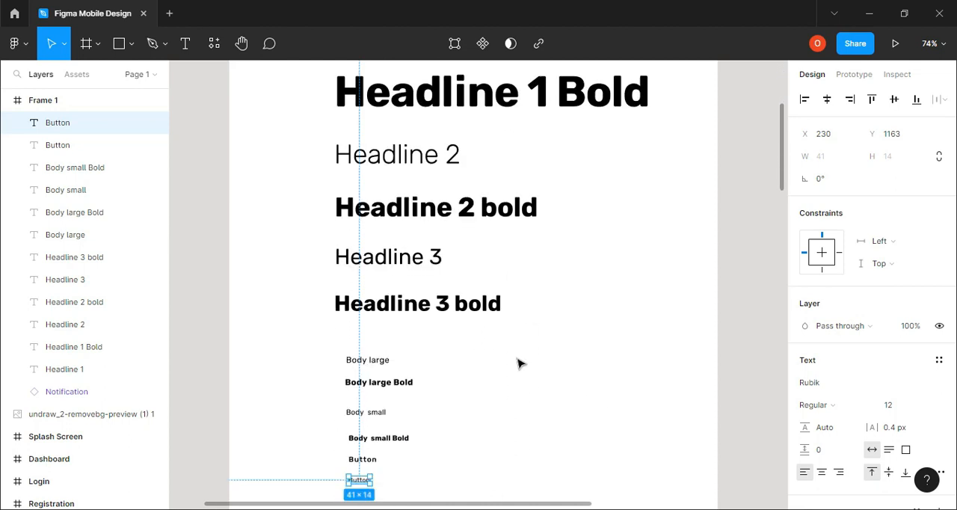
pyautogui.scroll(-2, 520, 364)
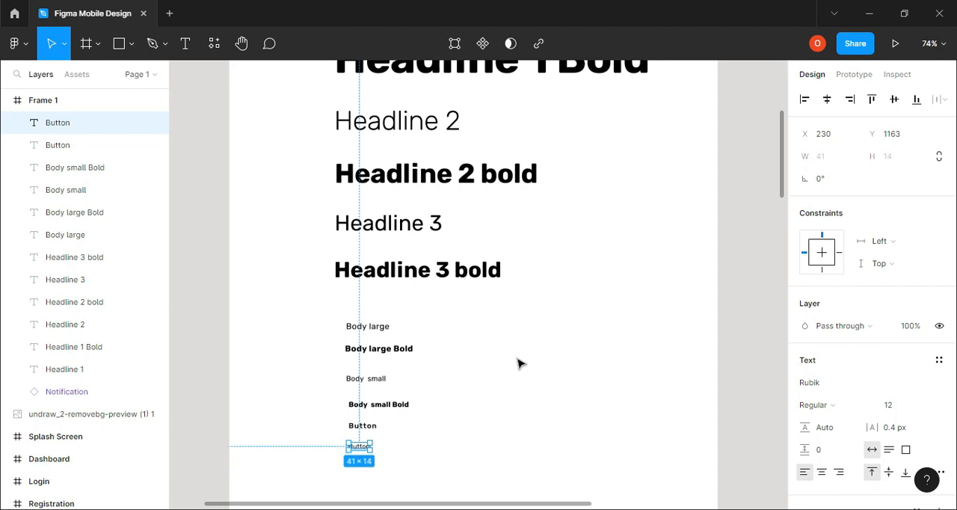
pyautogui.scroll(-6, 520, 364)
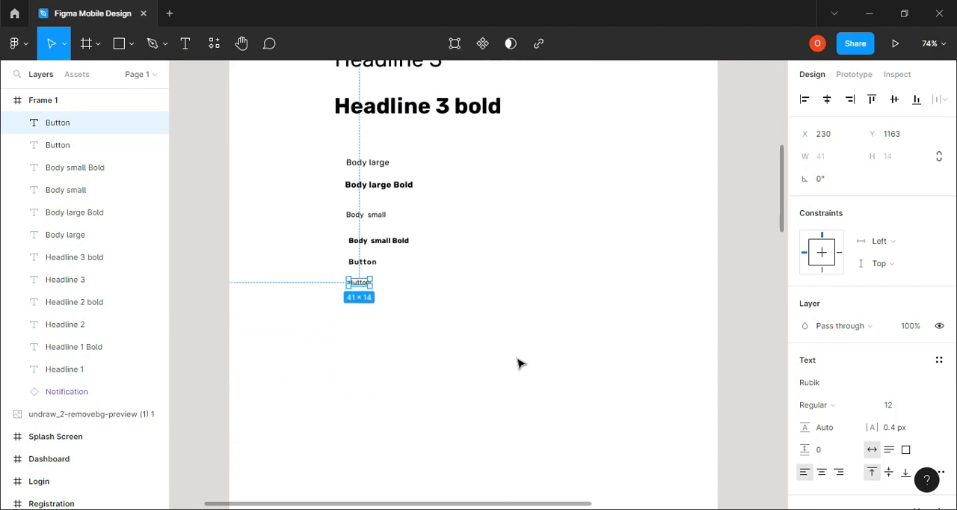
pyautogui.scroll(-2, 520, 363)
pyautogui.scroll(2, 519, 363)
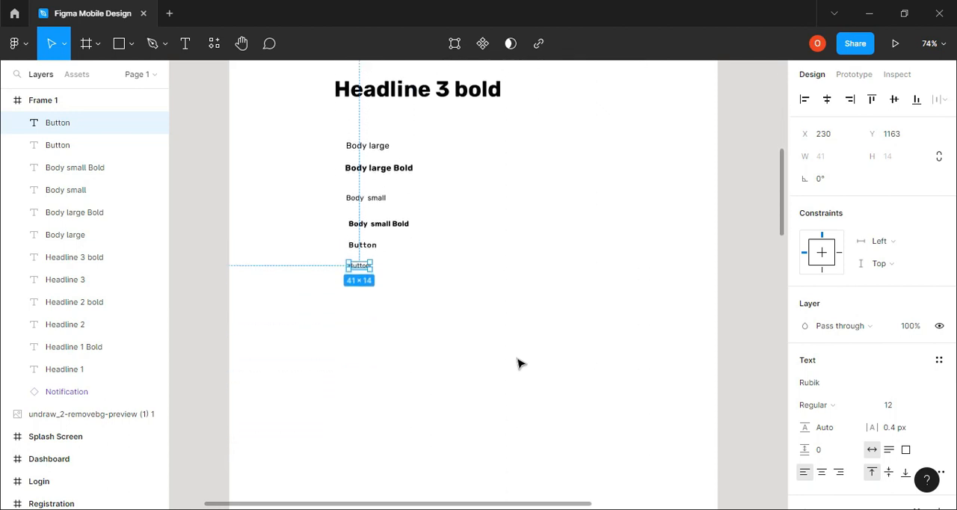
pyautogui.scroll(3, 519, 363)
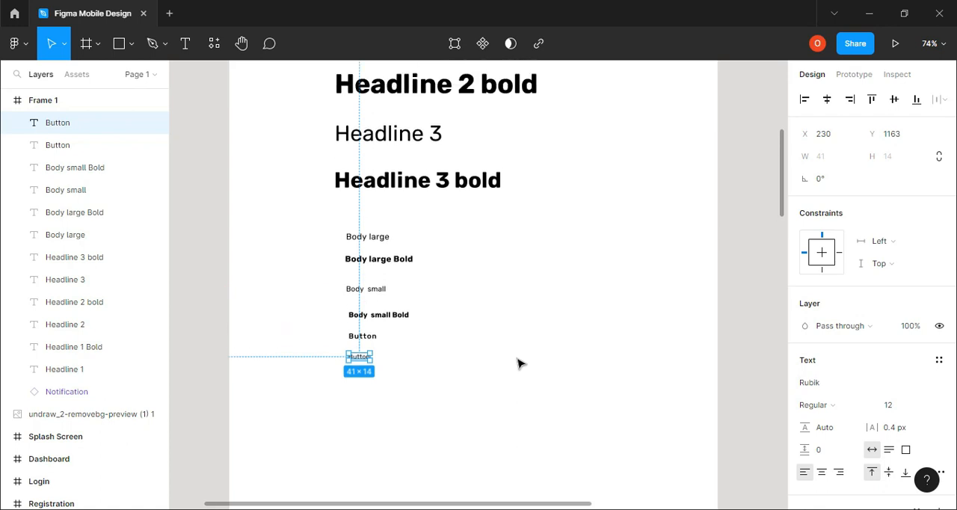
pyautogui.scroll(-3, 519, 363)
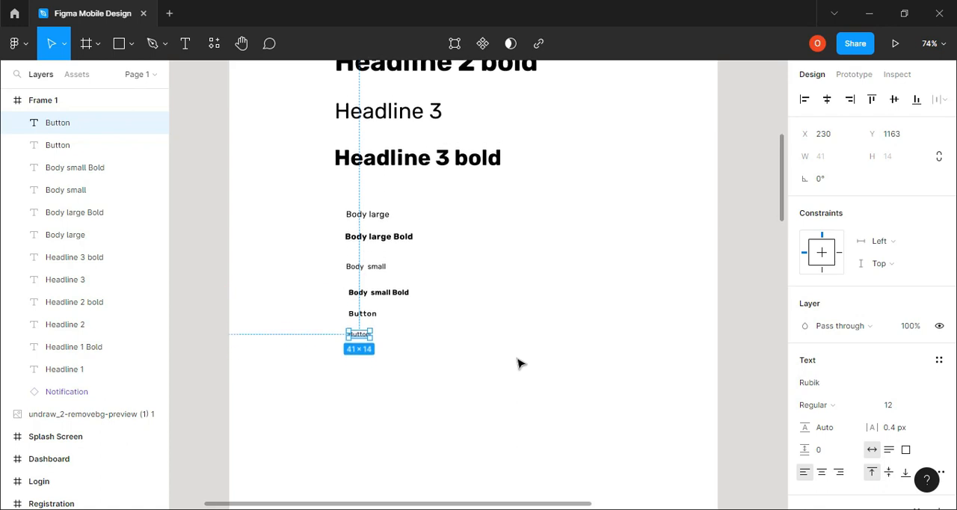
pyautogui.click(518, 362)
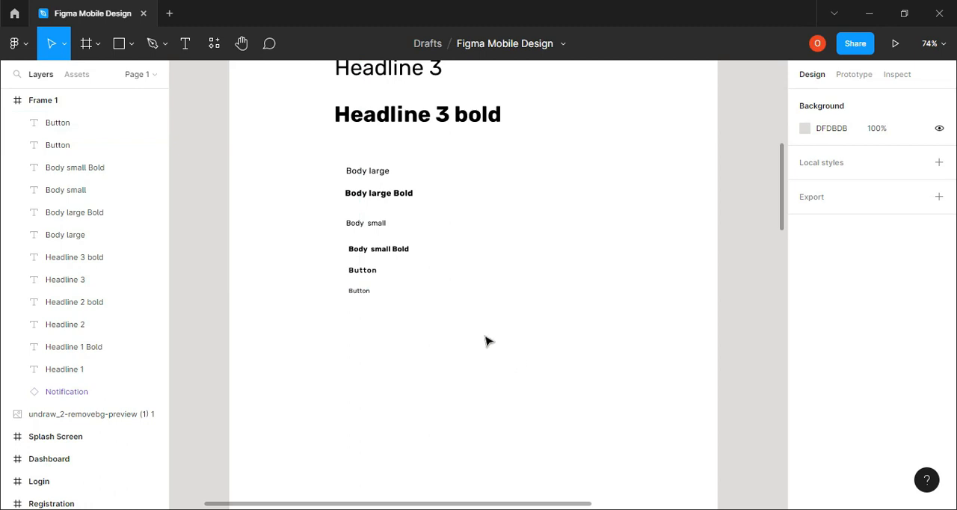
pyautogui.scroll(1, 488, 339)
pyautogui.scroll(-1, 487, 339)
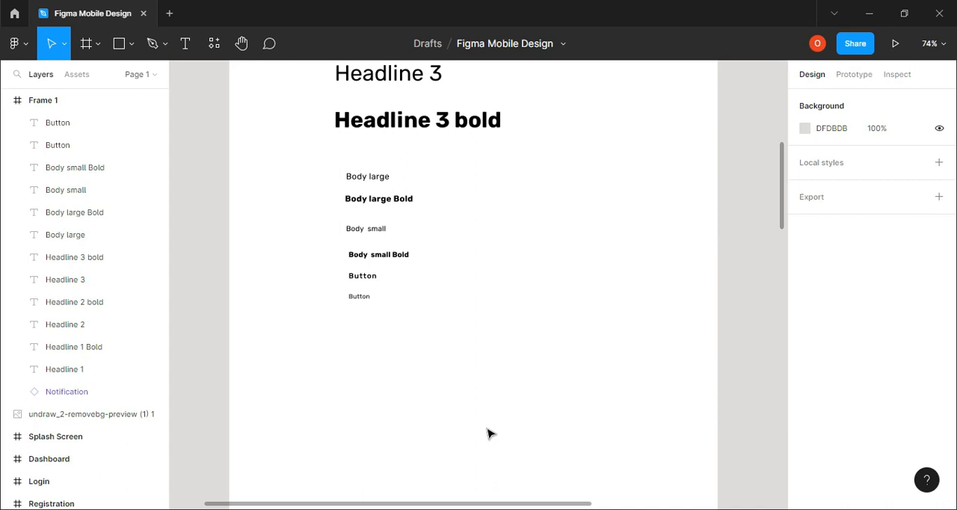
pyautogui.scroll(4, 493, 422)
pyautogui.scroll(7, 499, 413)
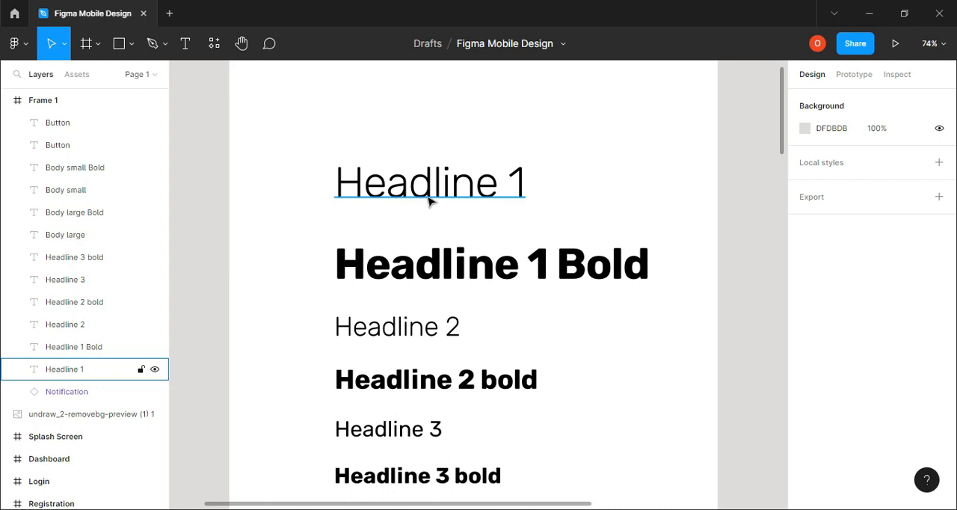
pyautogui.click(428, 200)
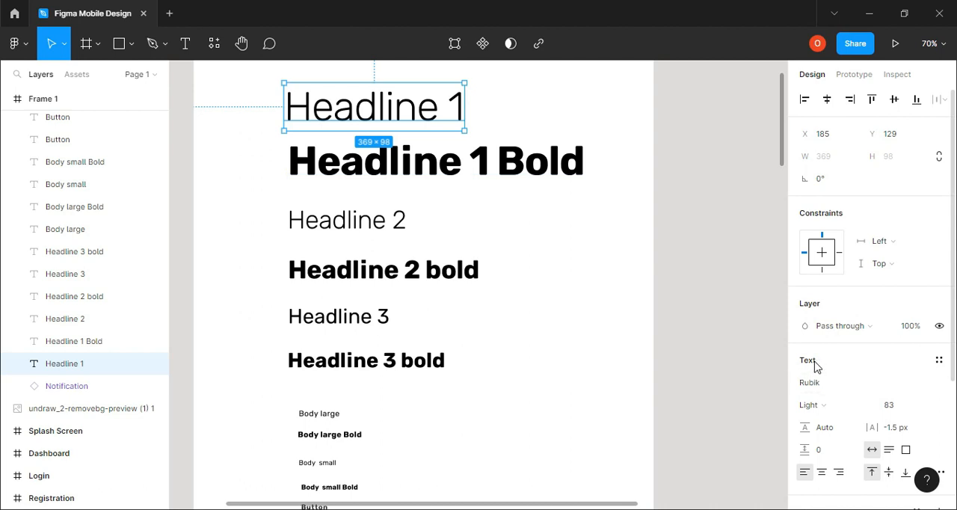
pyautogui.click(940, 360)
pyautogui.click(760, 421)
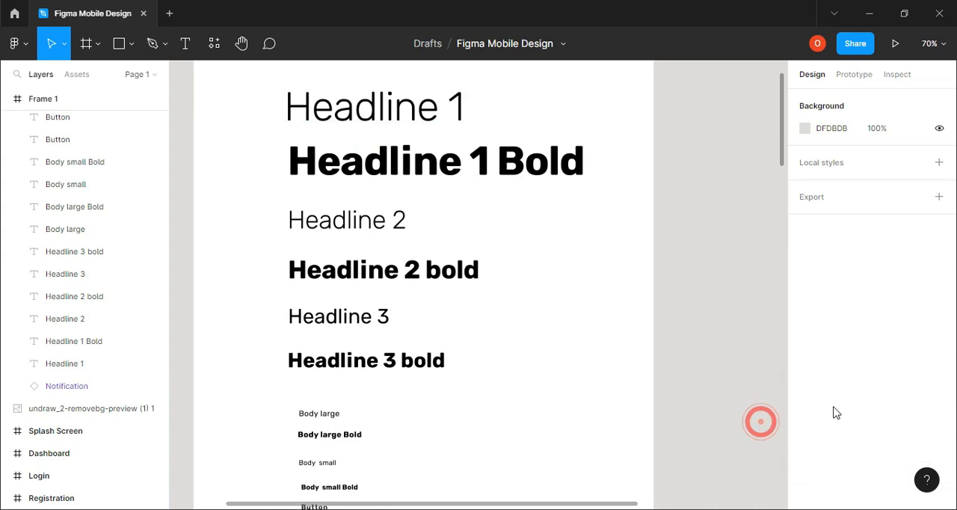
# Create a text style named "headline" from the Headline 1 text
pyautogui.click(423, 107)
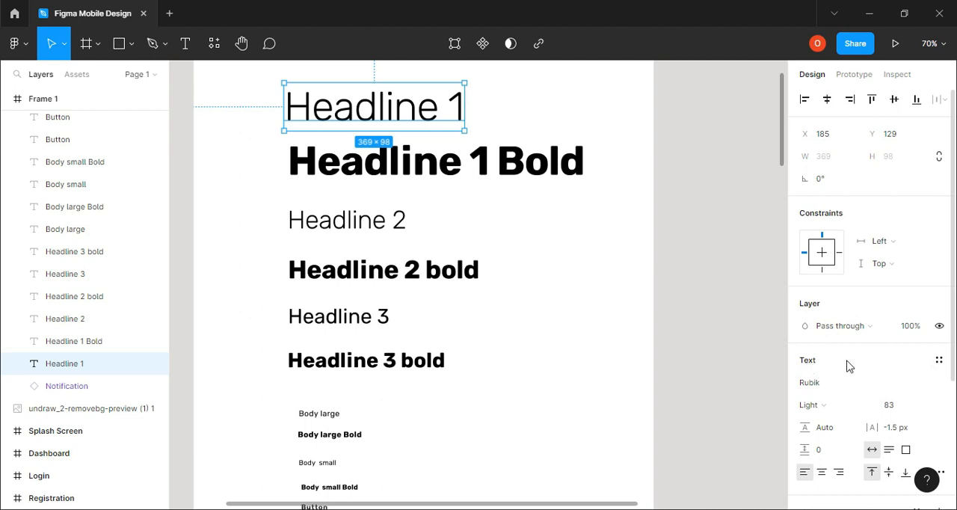
pyautogui.click(939, 361)
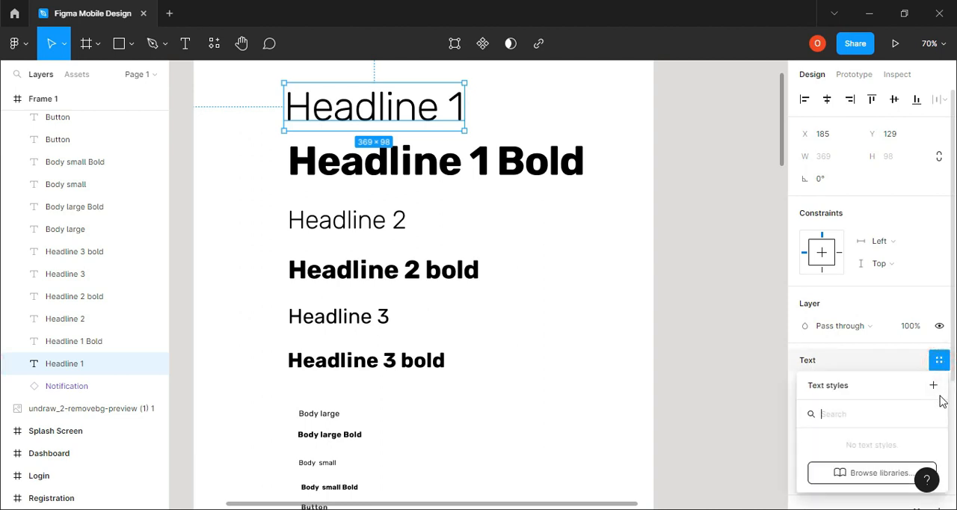
pyautogui.click(934, 386)
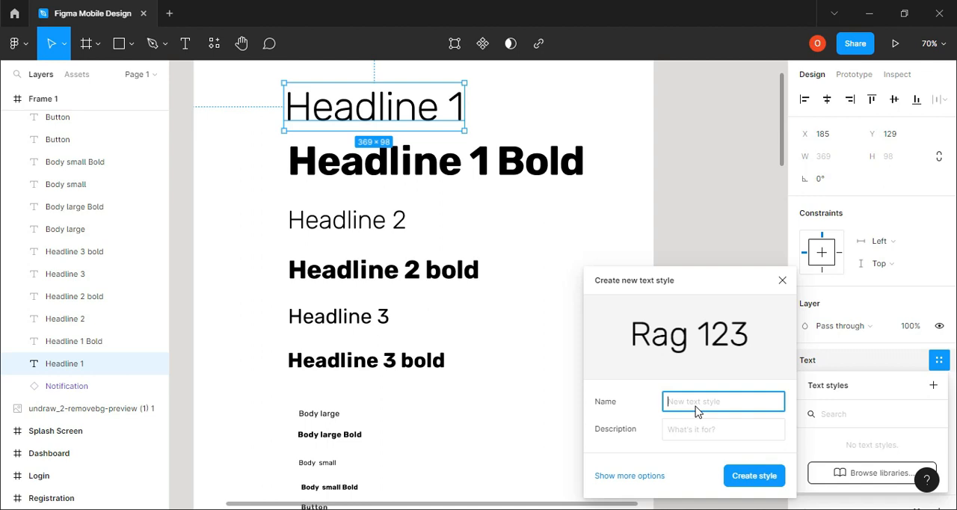
pyautogui.write('headline')
pyautogui.click(754, 476)
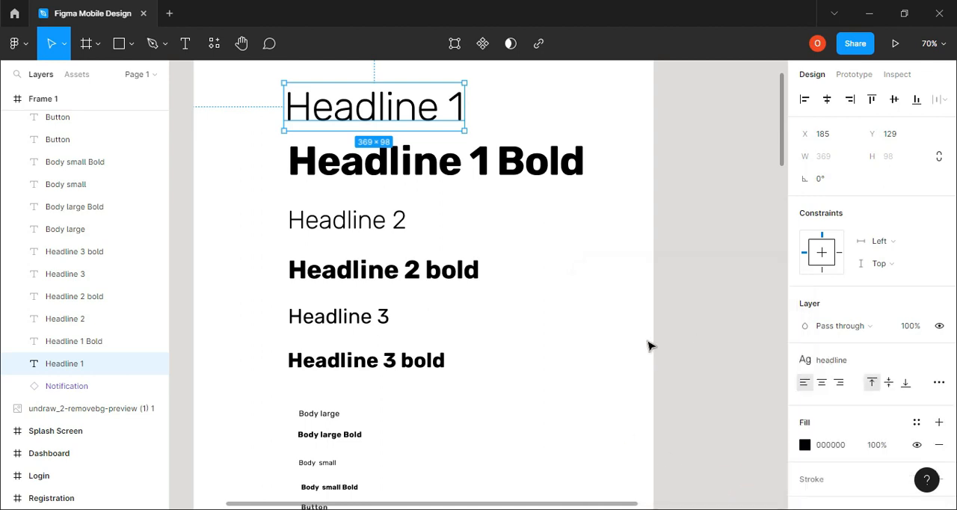
# Start creating a new text style from the Headline 1 Bold text
pyautogui.click(440, 165)
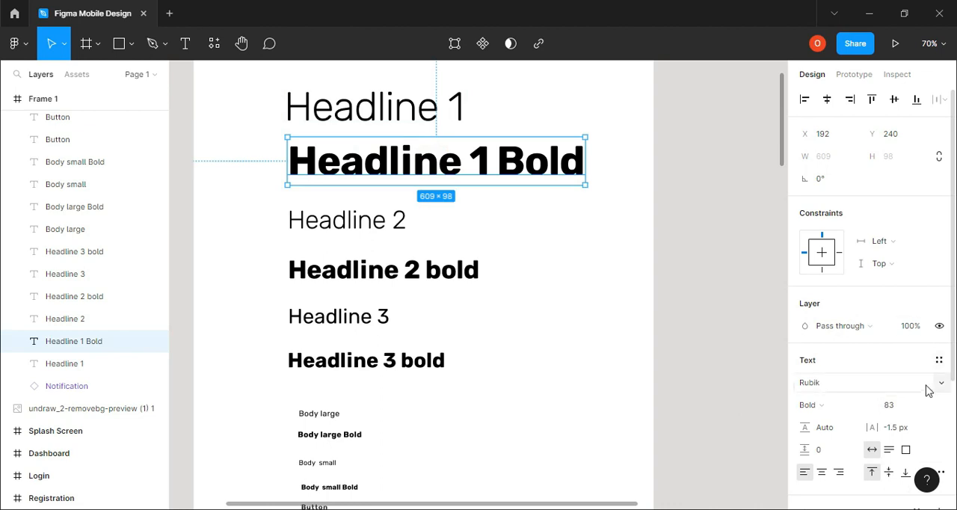
pyautogui.click(940, 361)
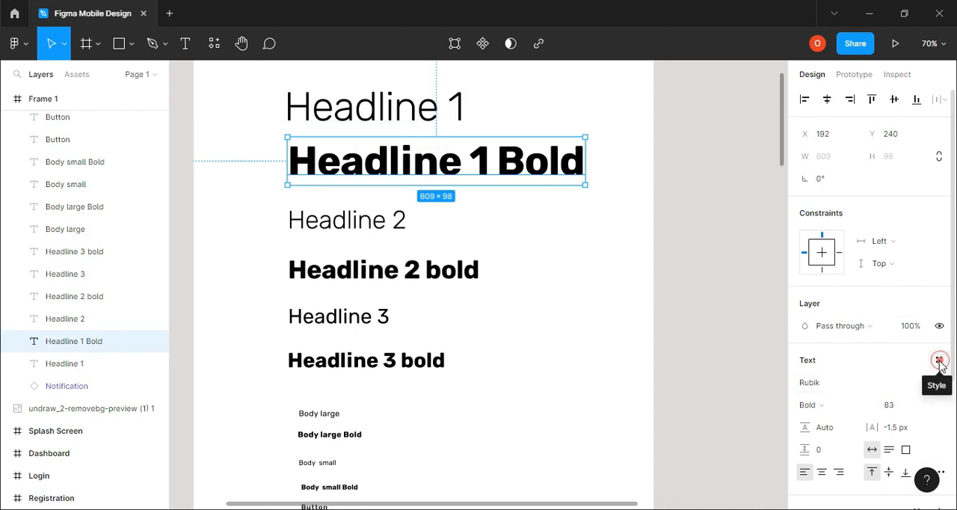
pyautogui.click(934, 385)
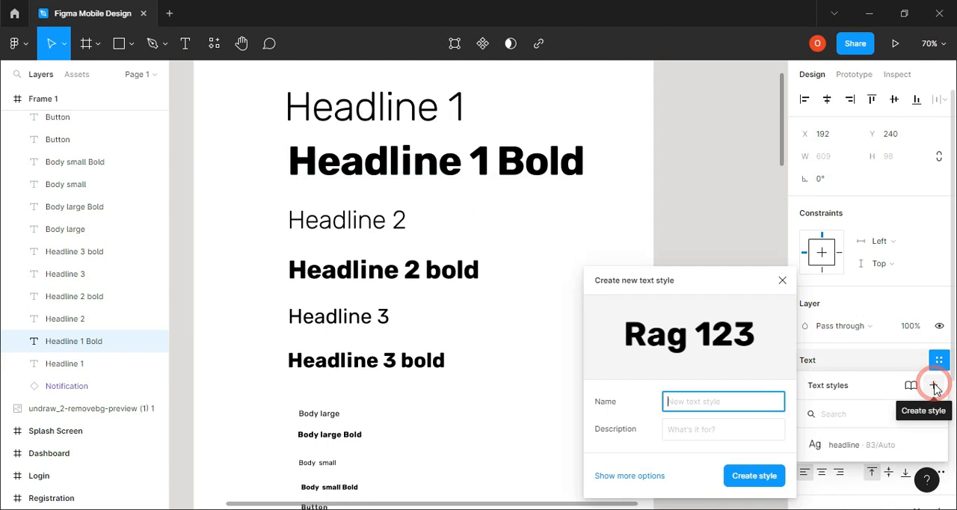
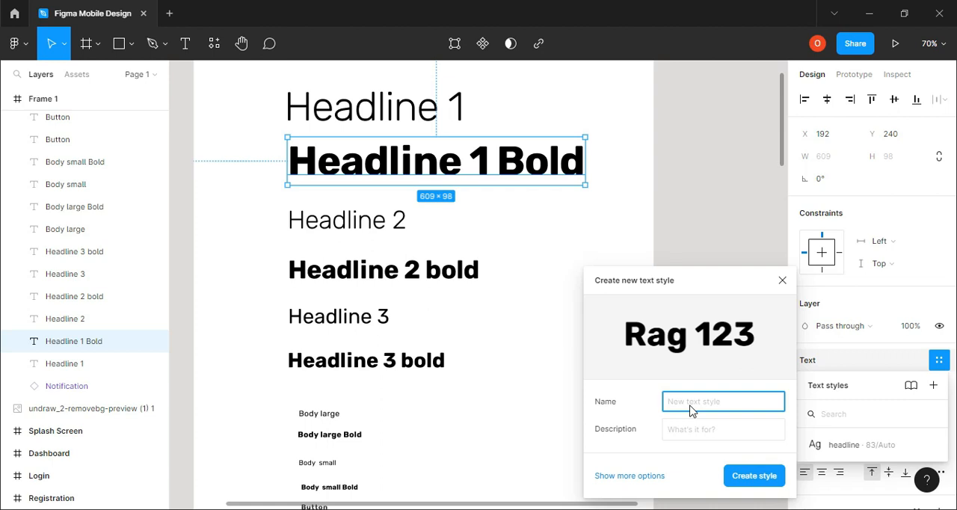
# Name the new text style of the Headline 1 Bold text "headline bold" and create it
pyautogui.write('headline bold')
pyautogui.press('Return')
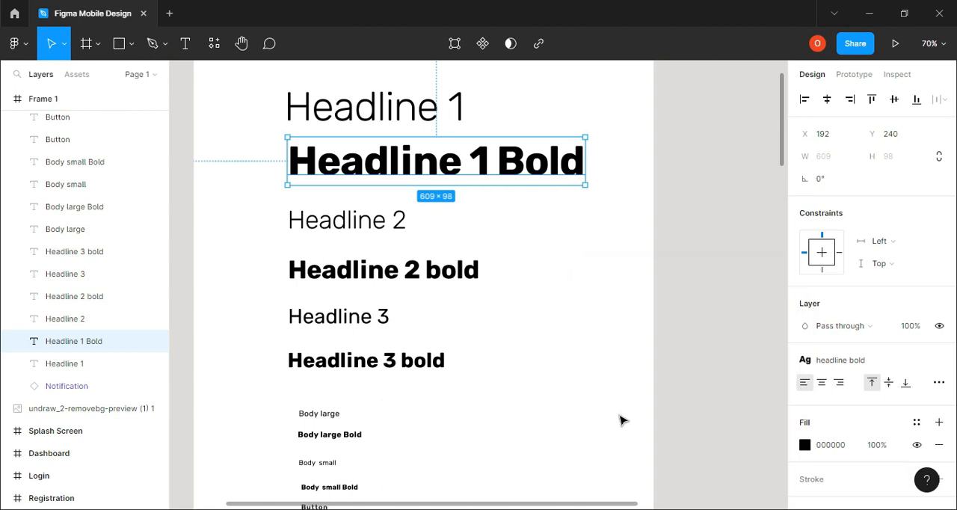
# Create a text style named "Headline 2" from the Headline 2 text
pyautogui.click(349, 225)
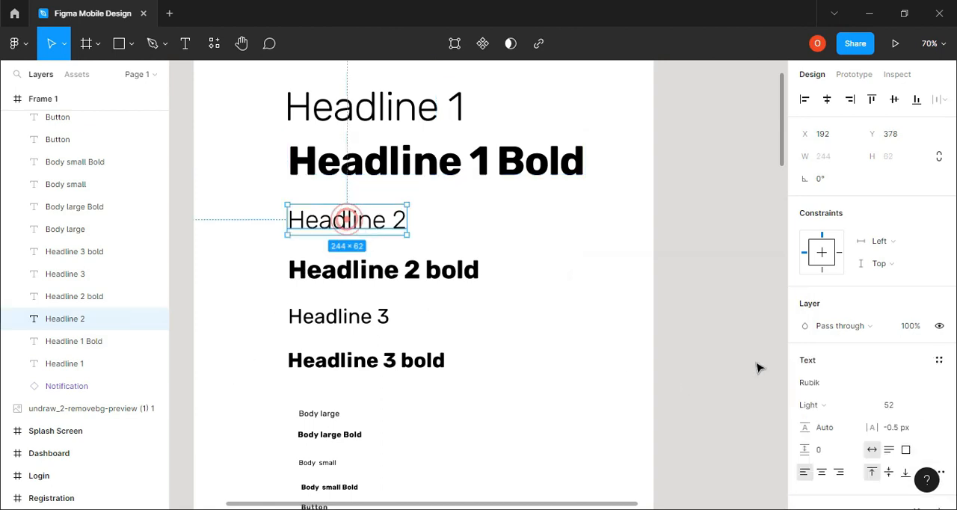
pyautogui.click(939, 360)
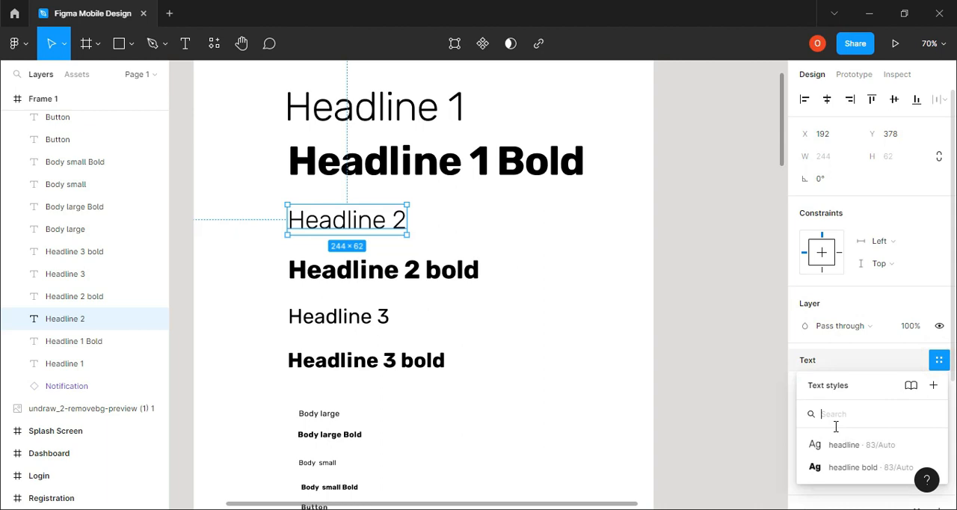
pyautogui.click(933, 385)
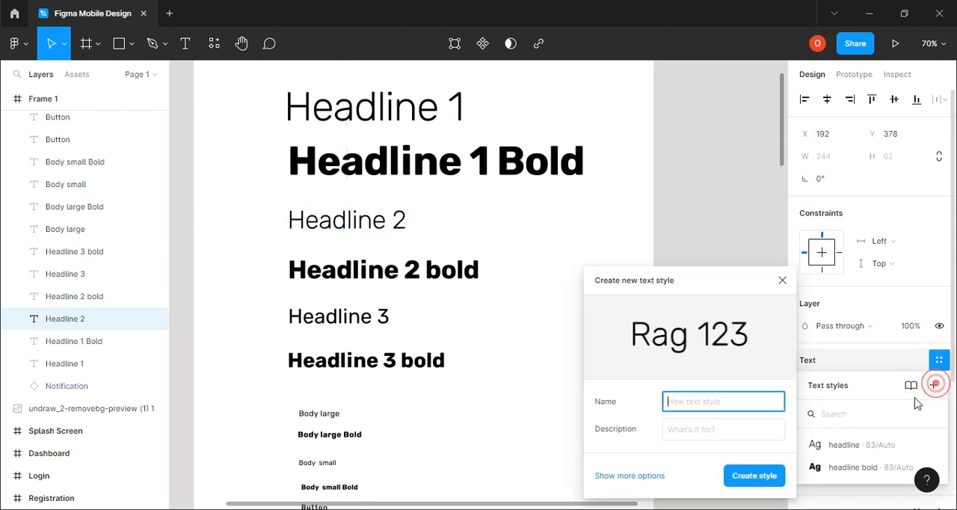
pyautogui.click(714, 404)
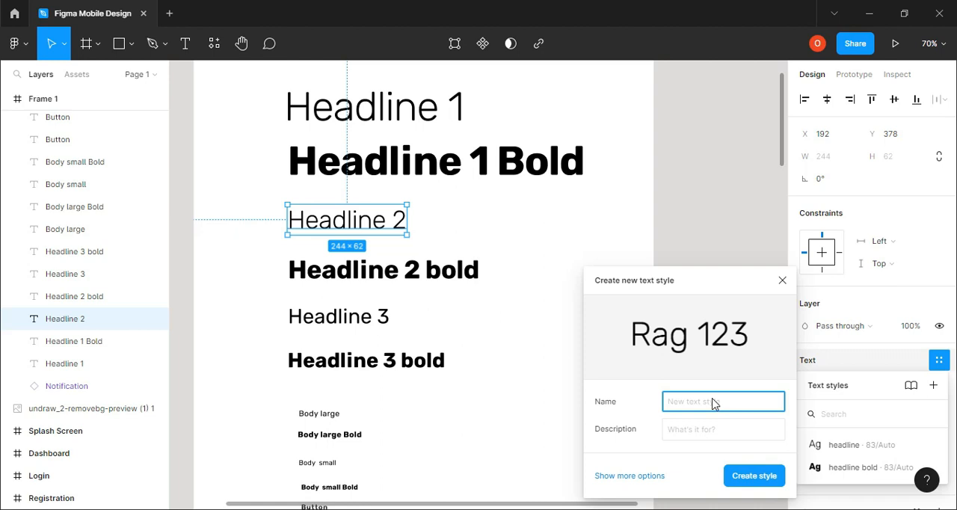
pyautogui.write('Headline 2')
pyautogui.press('Return')
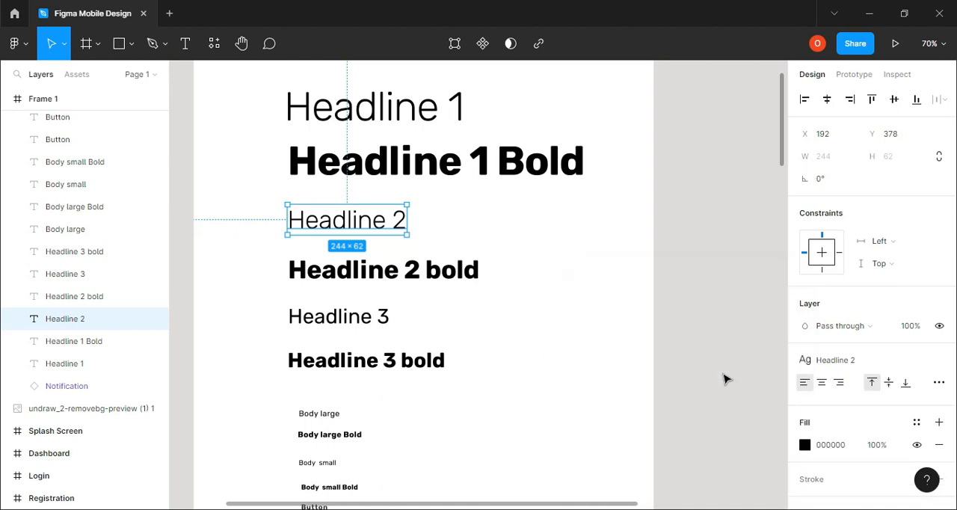
# Create a text style named "Headline 2bold" from the Headline 2 bold text
pyautogui.click(361, 281)
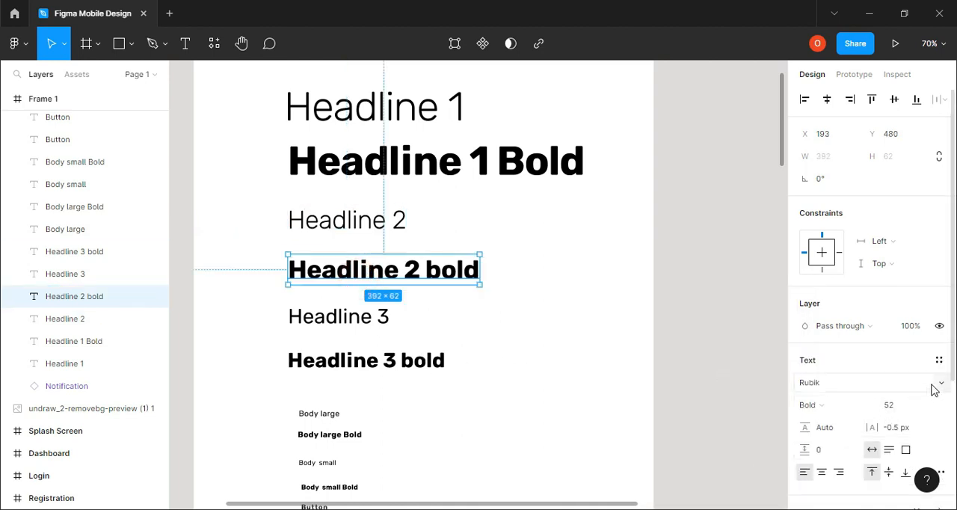
pyautogui.click(940, 362)
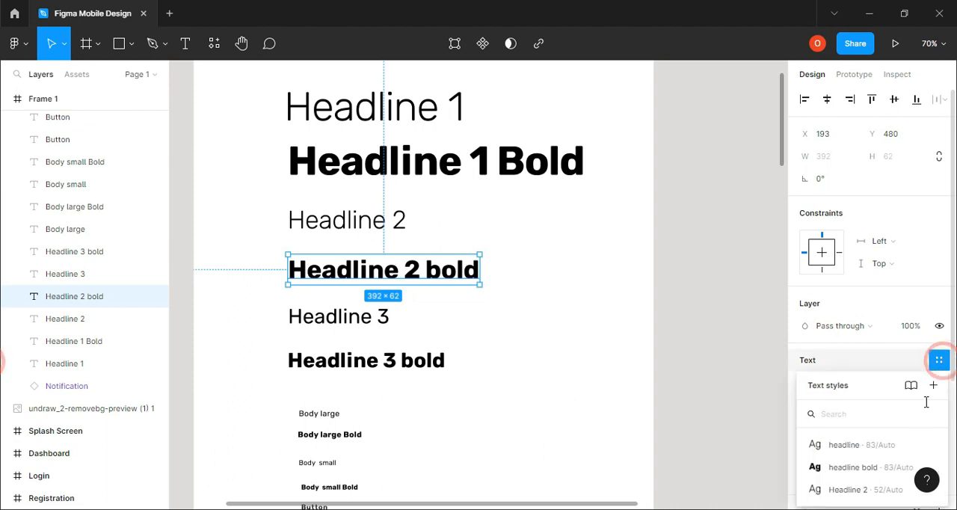
pyautogui.click(933, 386)
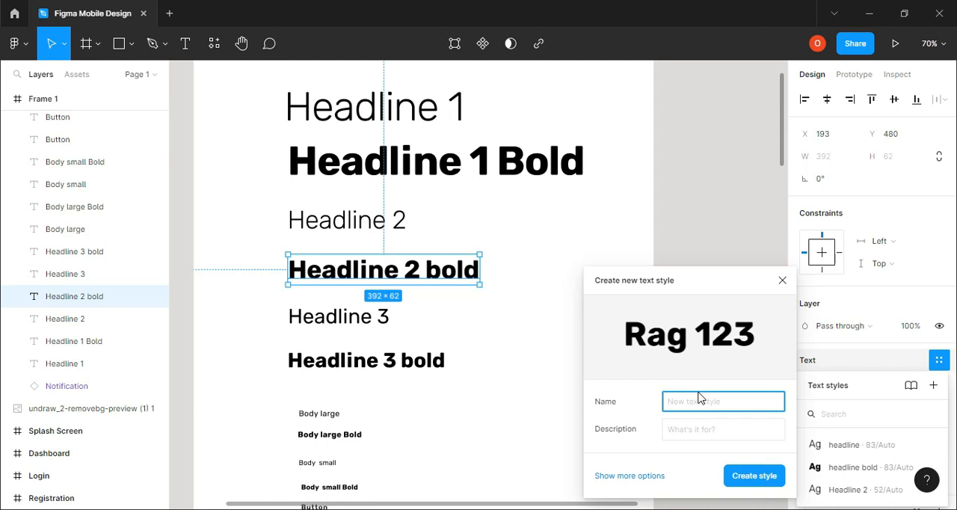
pyautogui.write('Headline 2 bold')
pyautogui.press('Return')
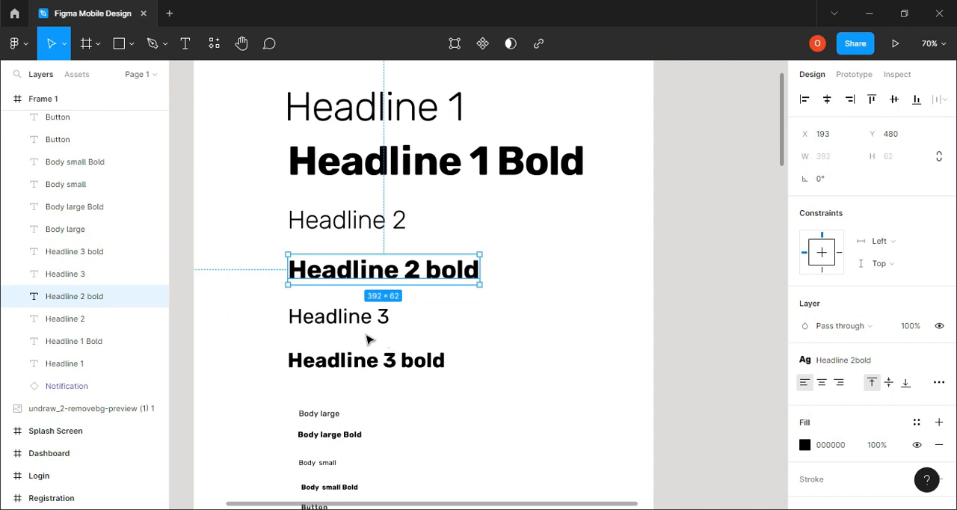
# Create a text style named "headline 3" from the Headline 3 text
pyautogui.click(367, 324)
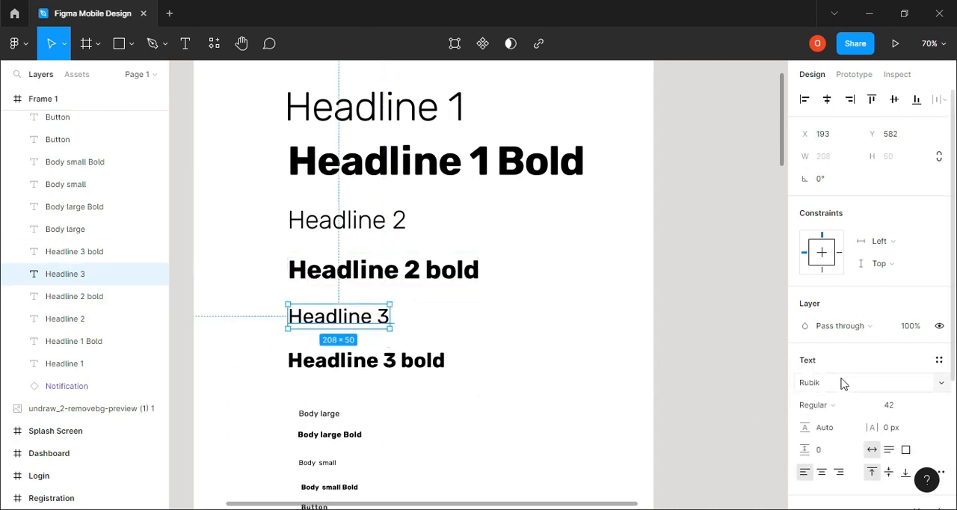
pyautogui.click(939, 360)
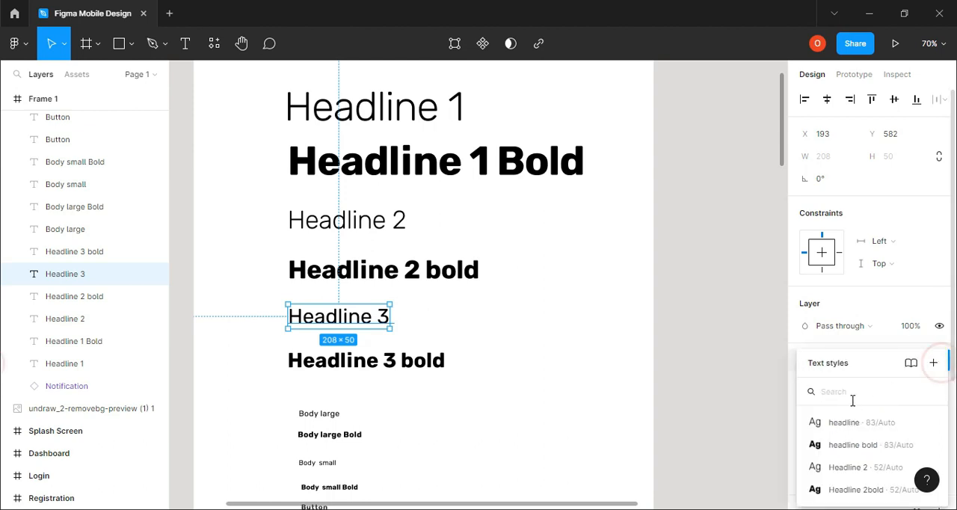
pyautogui.click(934, 363)
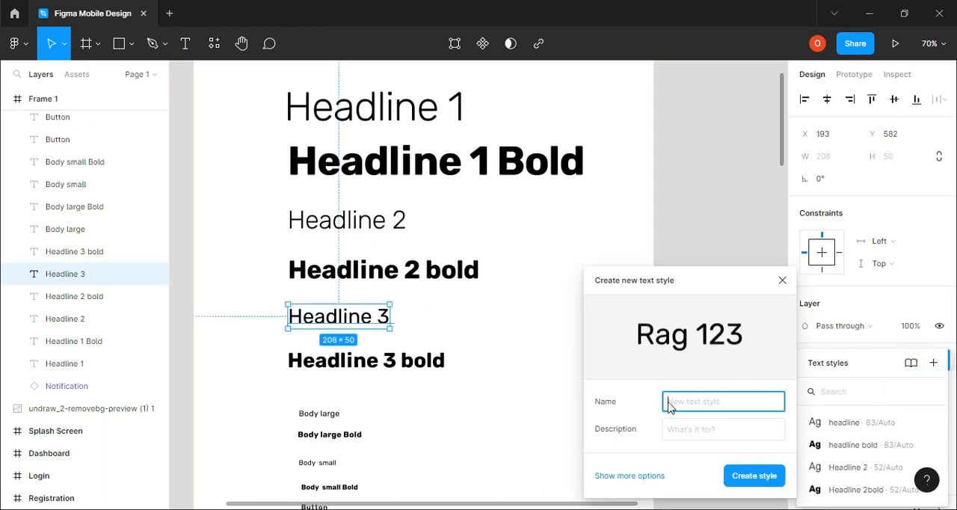
pyautogui.write('He')
pyautogui.press('Return')
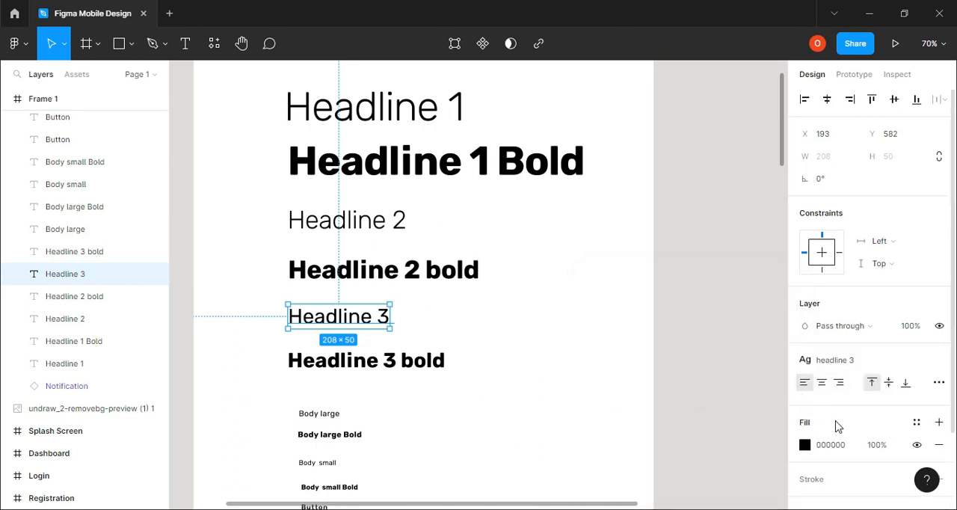
# Create a text style named "Headline 3 bold" from the Headline 3 bold text
pyautogui.click(360, 369)
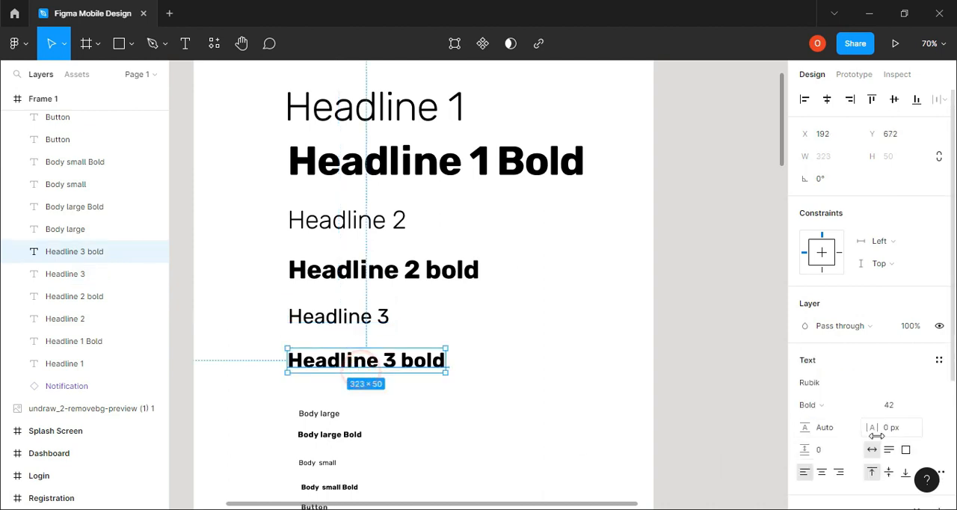
pyautogui.click(937, 359)
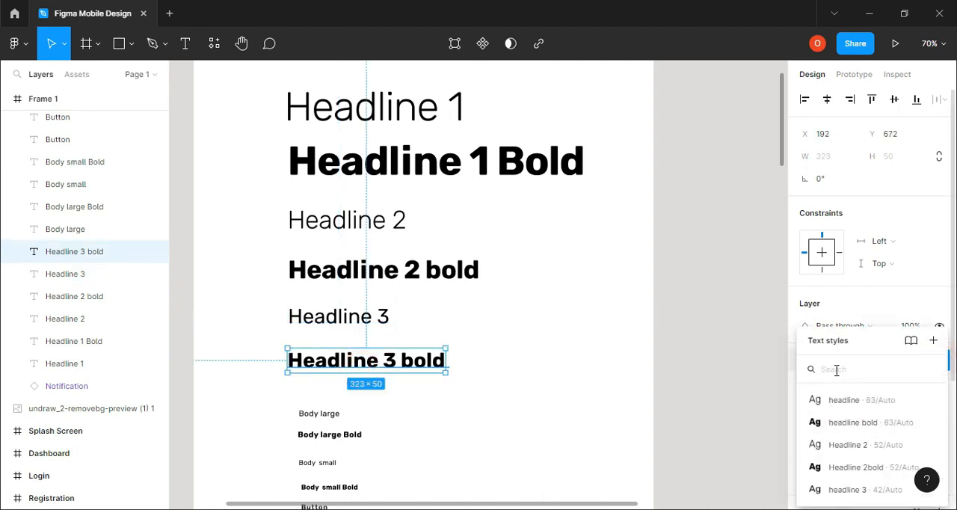
pyautogui.click(932, 343)
pyautogui.click(710, 406)
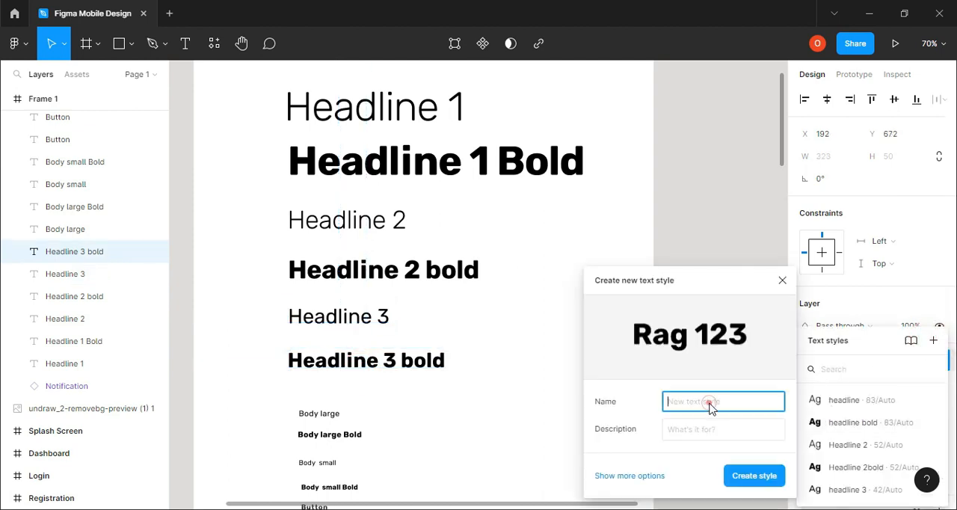
pyautogui.write('Headline 3 bold')
pyautogui.press('Return')
# Create a text style named "Body large" from the Body large text
pyautogui.scroll(-1, 419, 426)
pyautogui.scroll(-4, 419, 426)
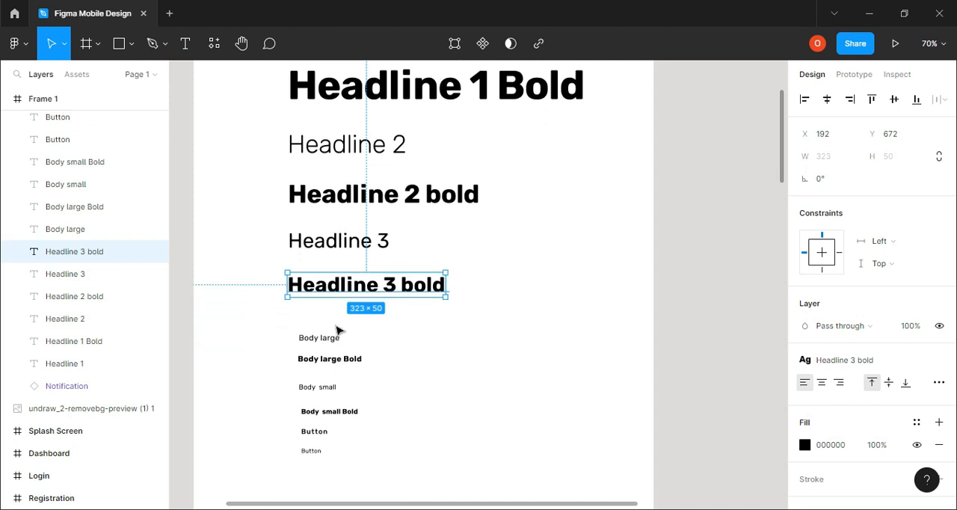
pyautogui.click(329, 338)
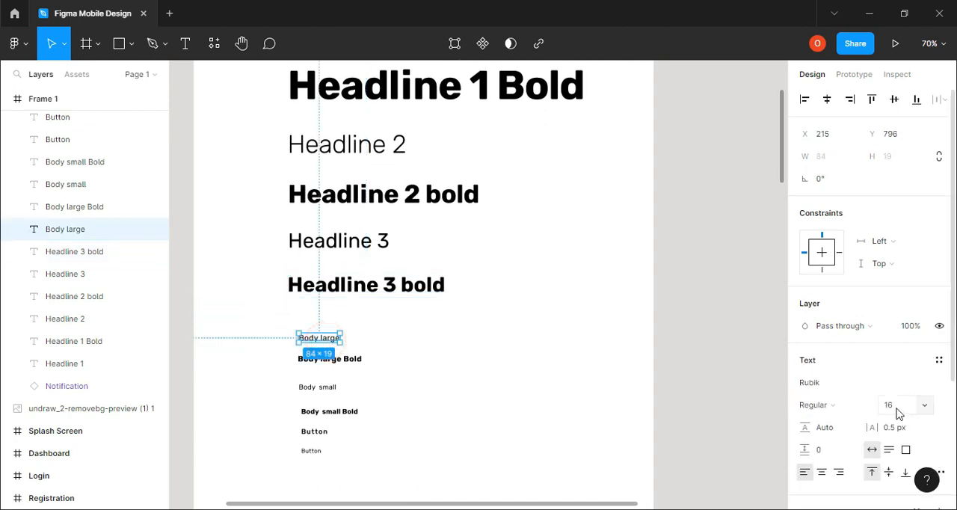
pyautogui.click(939, 360)
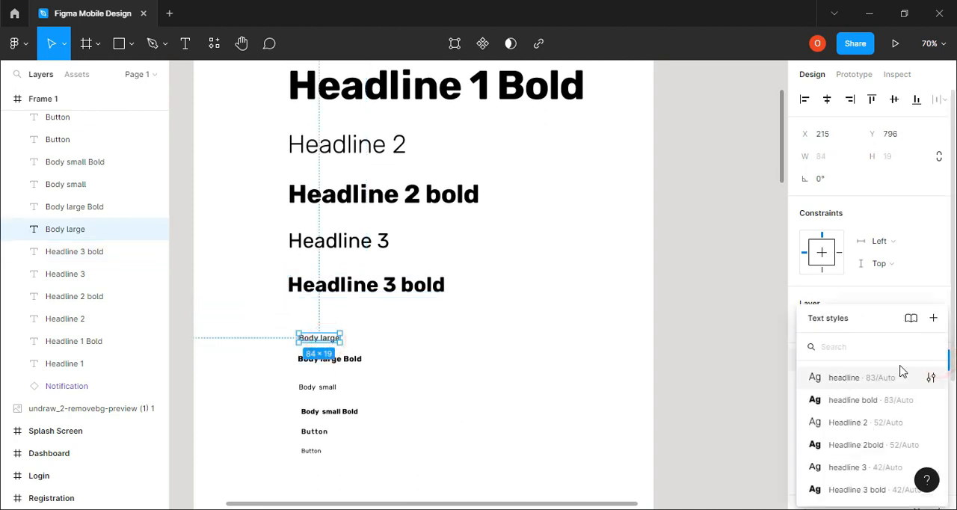
pyautogui.click(934, 319)
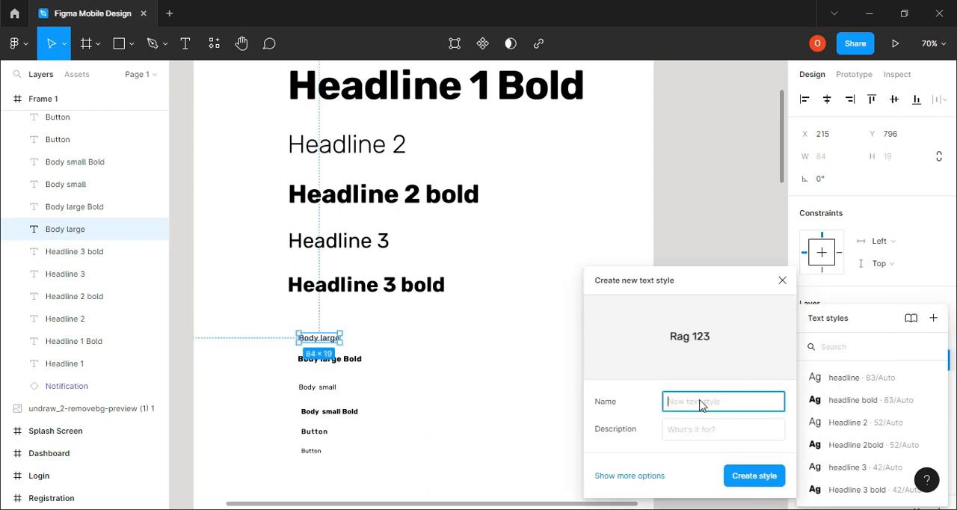
pyautogui.write('Body large')
pyautogui.press('Return')
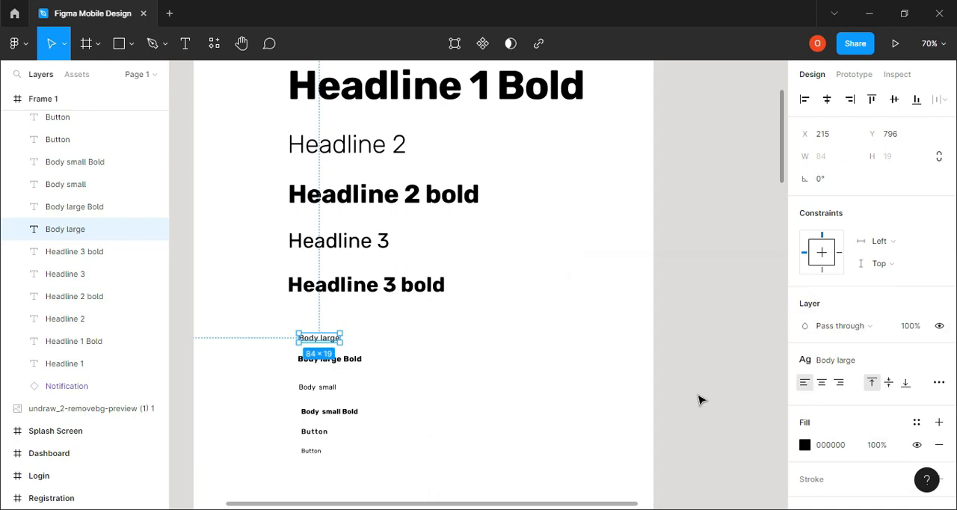
# Create a text style named "body large bold" from the Body large Bold text
pyautogui.click(337, 360)
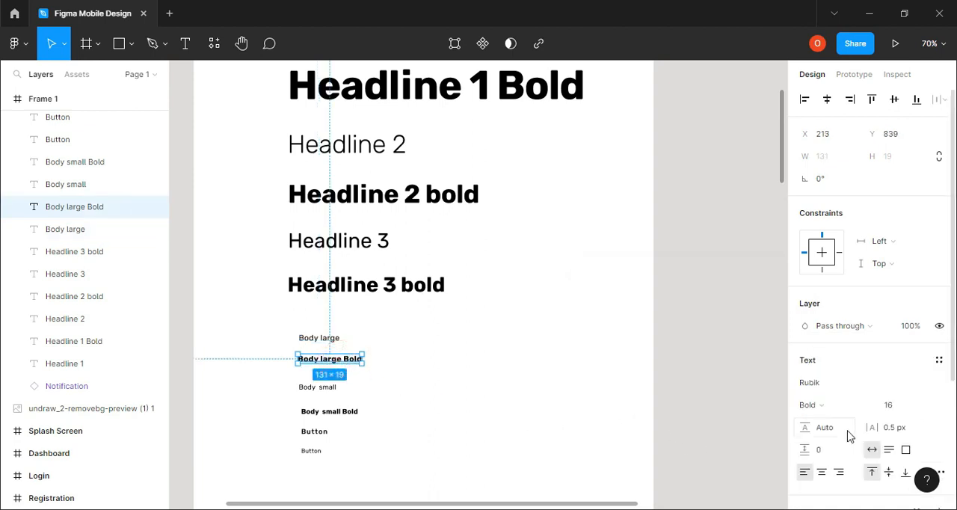
pyautogui.click(941, 362)
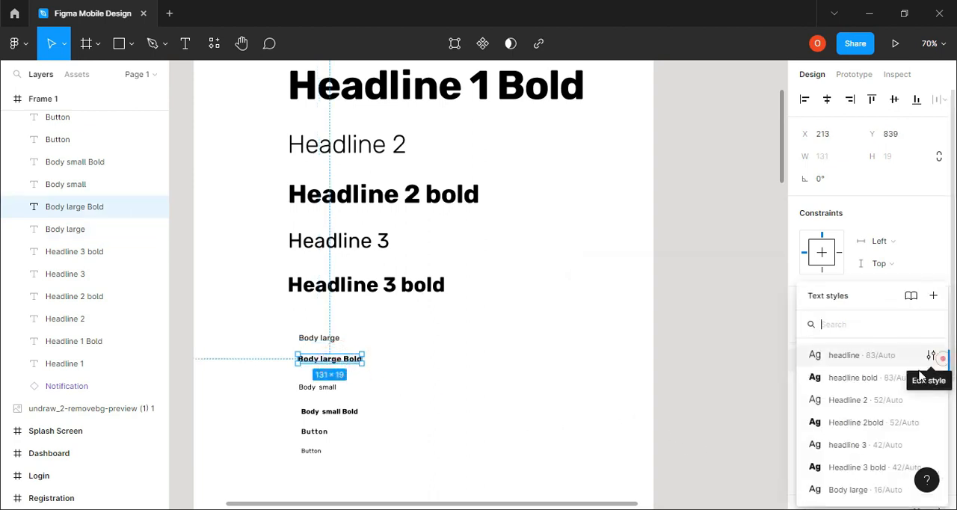
pyautogui.click(934, 297)
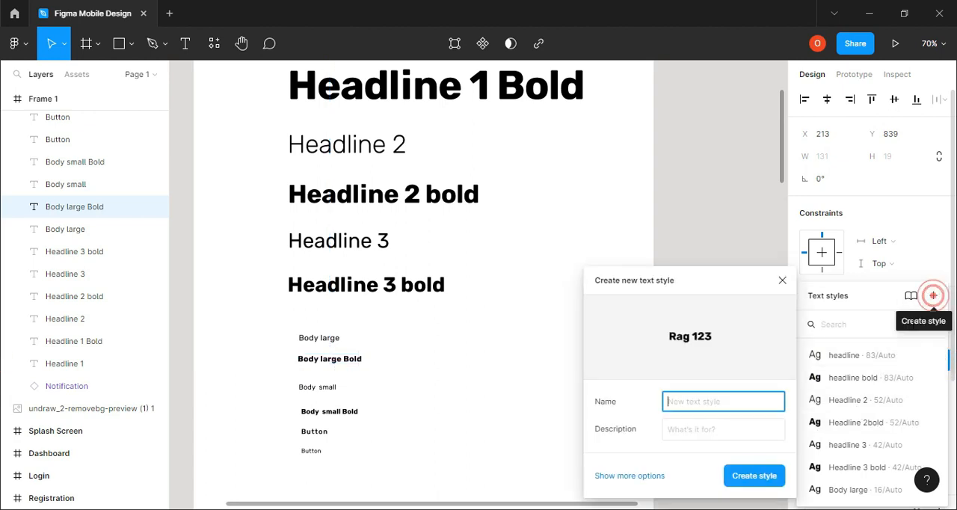
pyautogui.click(702, 404)
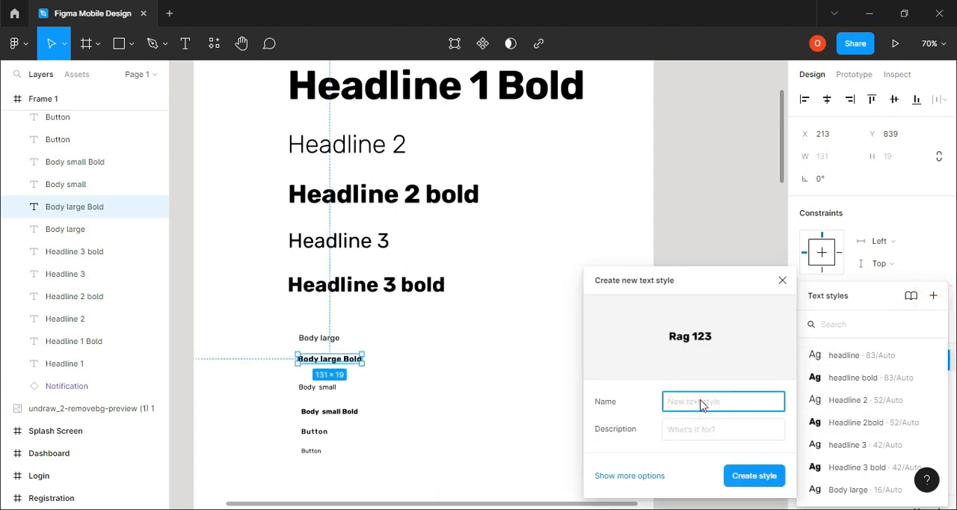
pyautogui.write('body large bold')
pyautogui.press('Return')
# Create a text style named "body small" from the Body small text
pyautogui.scroll(-1, 523, 411)
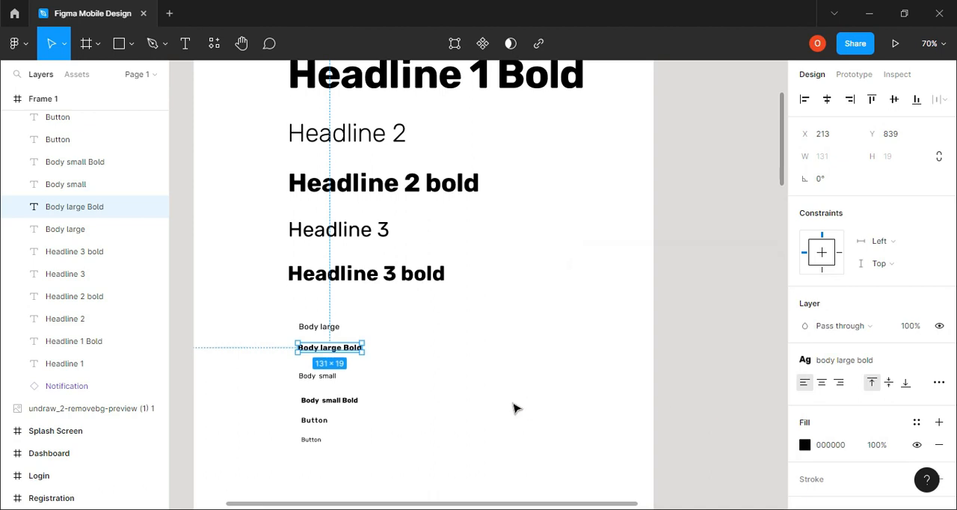
pyautogui.click(428, 387)
pyautogui.click(317, 376)
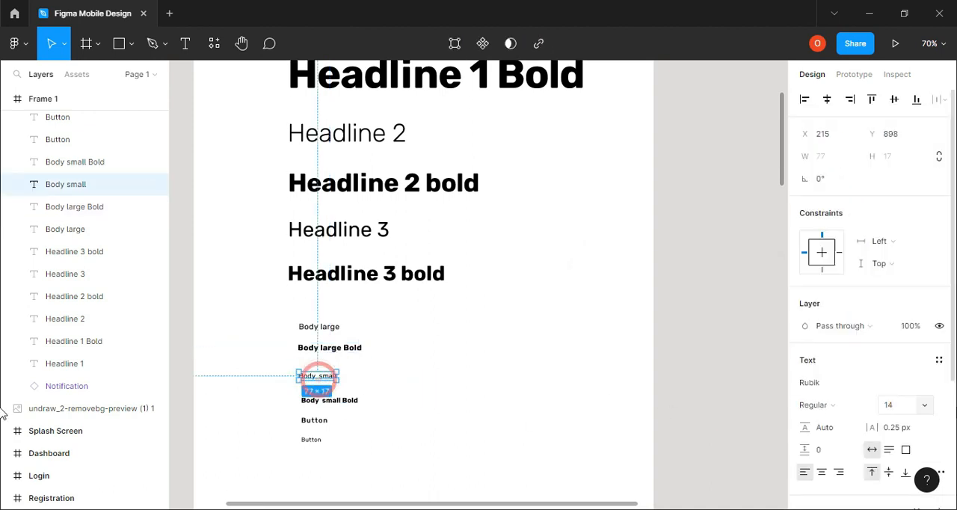
pyautogui.click(939, 359)
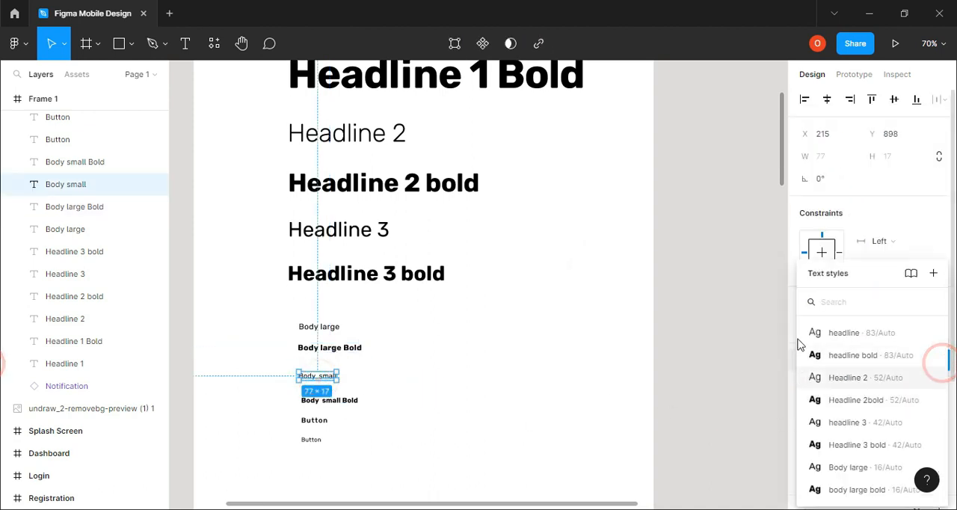
pyautogui.click(934, 274)
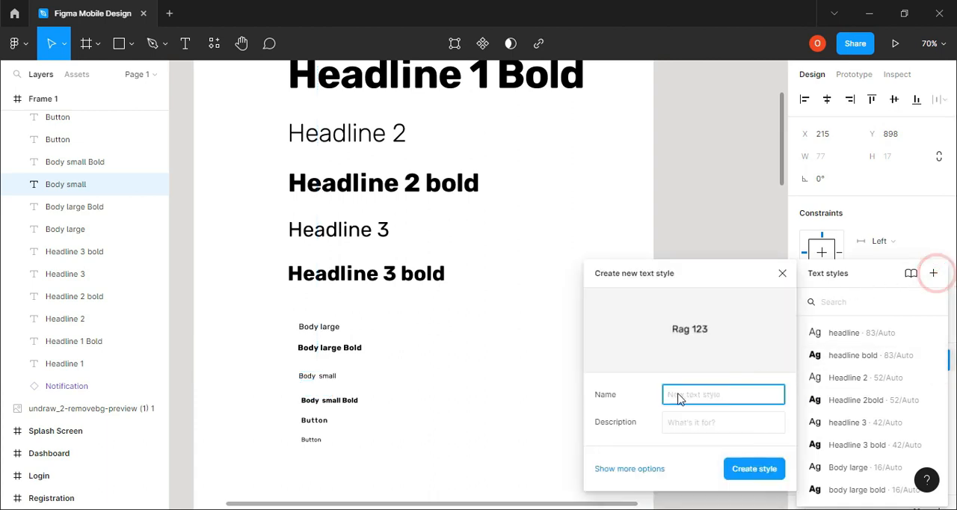
pyautogui.write('body small')
pyautogui.press('Return')
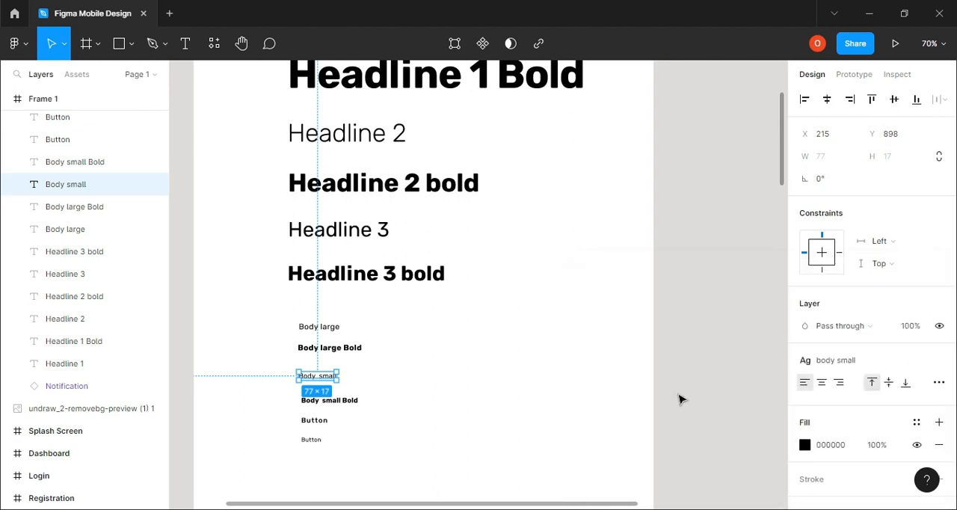
# Create a text style named "body small bold" from the Body small Bold text
pyautogui.scroll(-2, 545, 387)
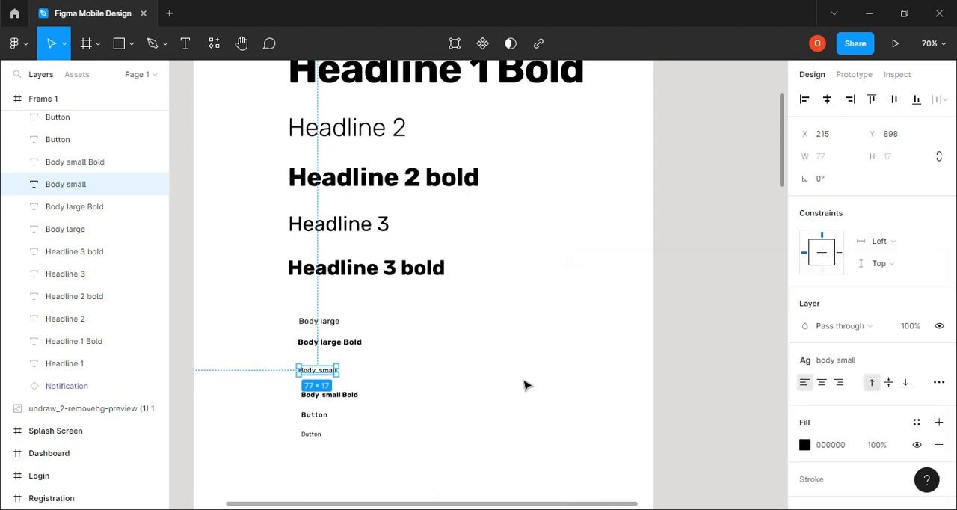
pyautogui.click(351, 387)
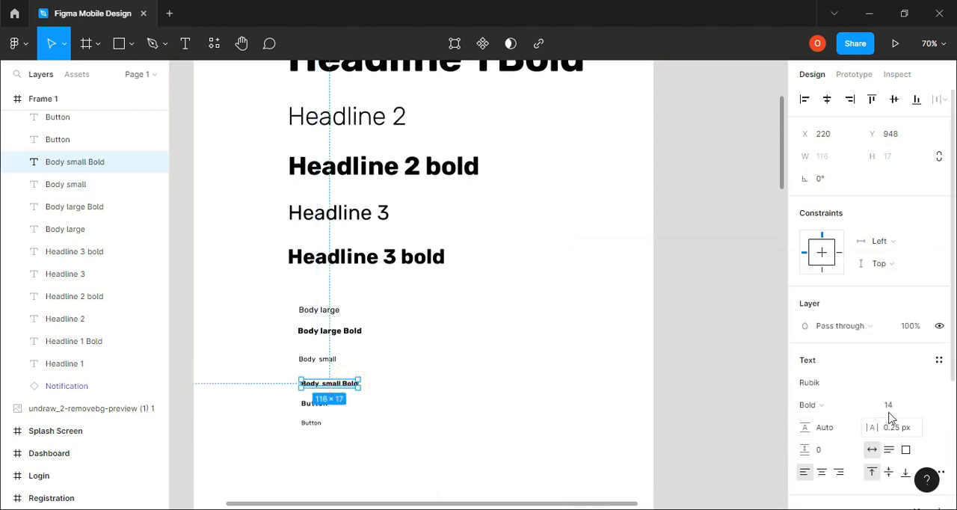
pyautogui.click(940, 362)
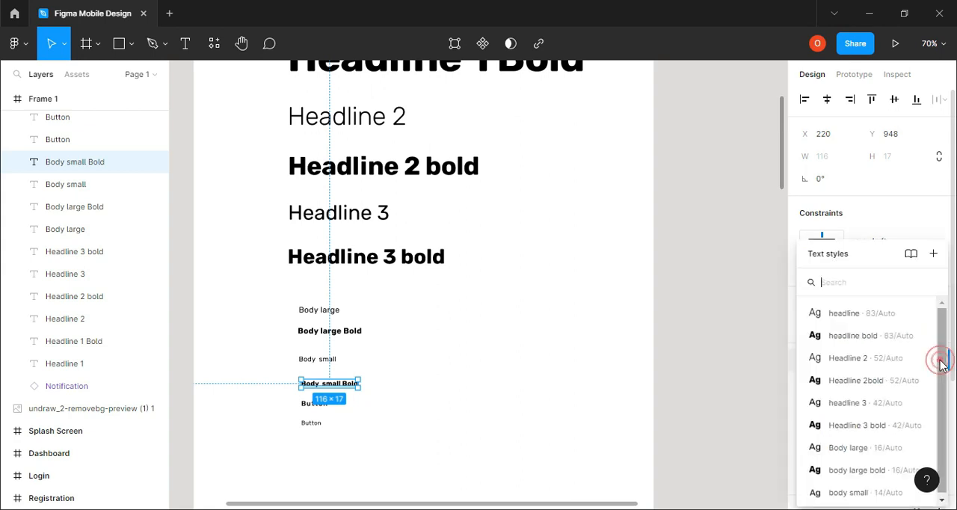
pyautogui.click(933, 255)
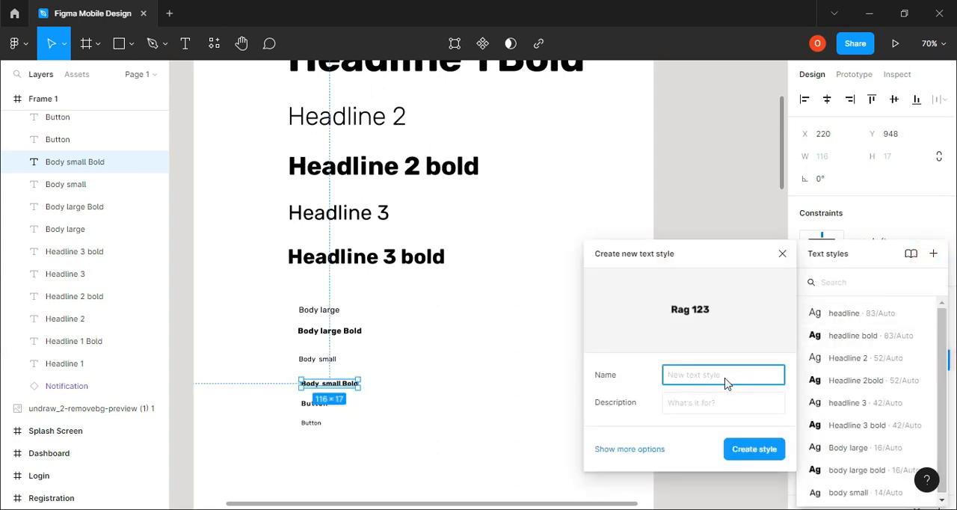
pyautogui.write('body small bold')
pyautogui.press('Return')
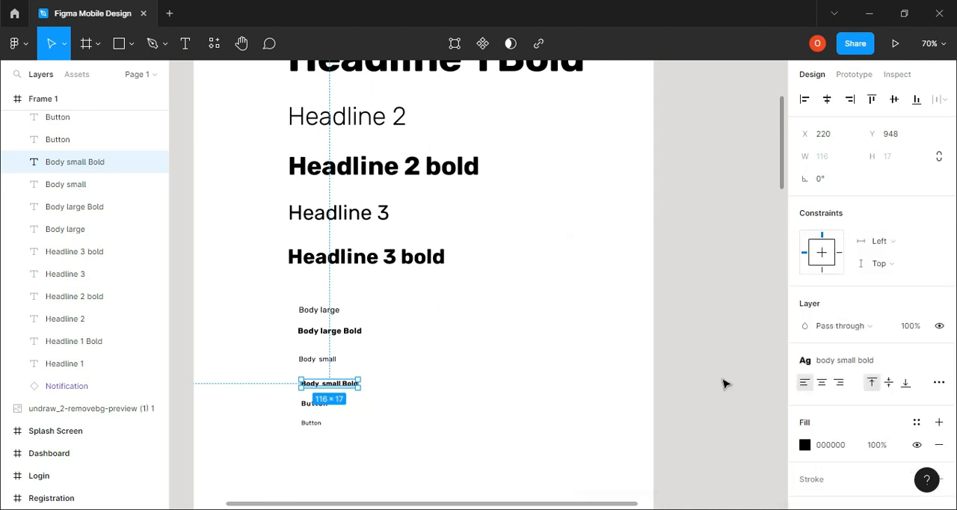
# Create a text style named "Button" from the medium-weight 14-size Button text
pyautogui.scroll(-1, 374, 434)
pyautogui.click(252, 409)
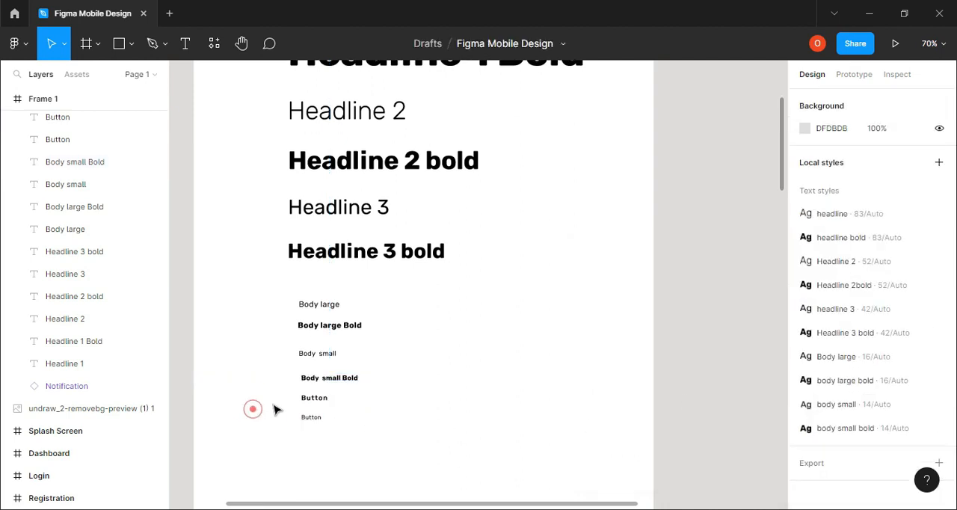
pyautogui.click(310, 398)
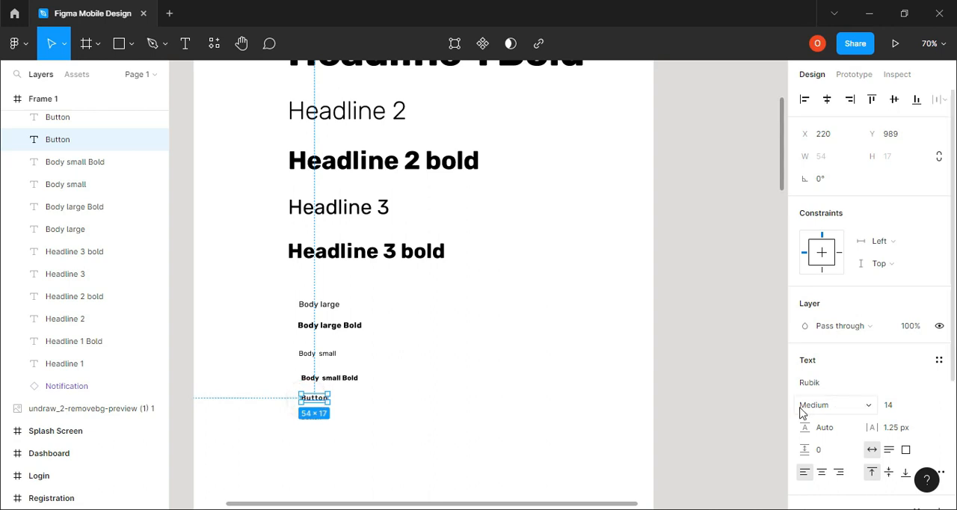
pyautogui.click(939, 359)
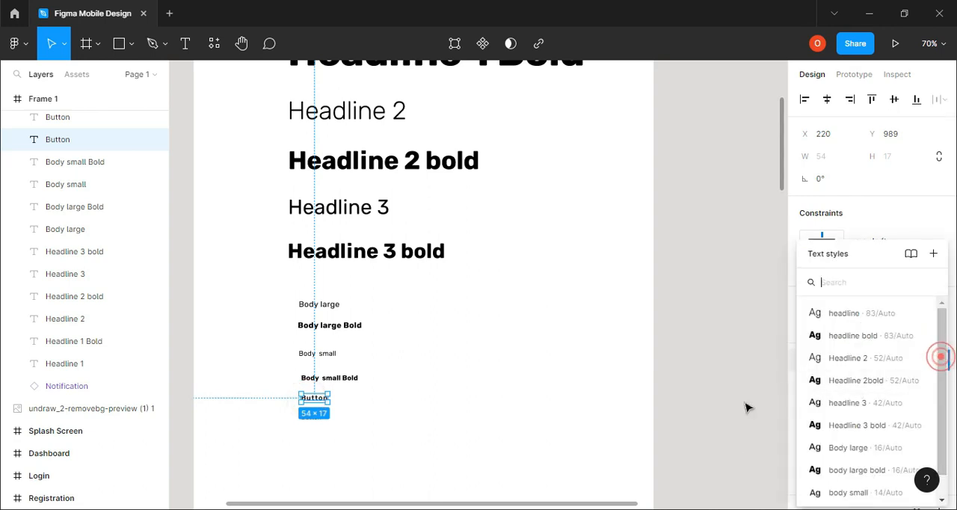
pyautogui.click(935, 253)
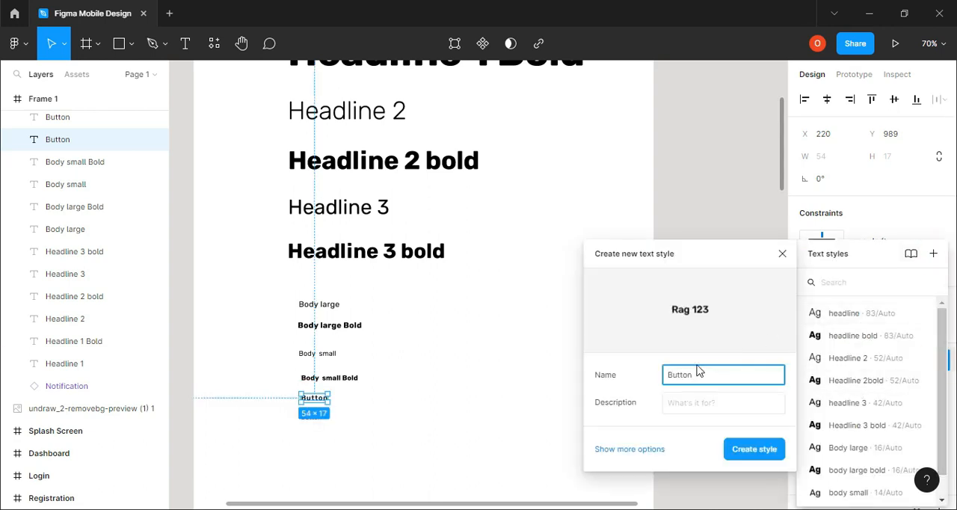
pyautogui.press('Return')
pyautogui.scroll(-1, 462, 404)
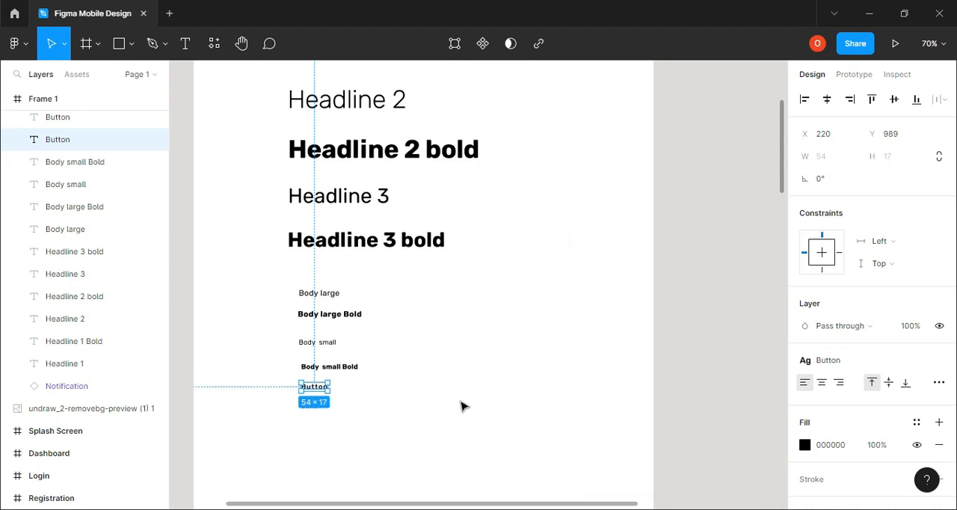
pyautogui.click(451, 391)
pyautogui.click(312, 403)
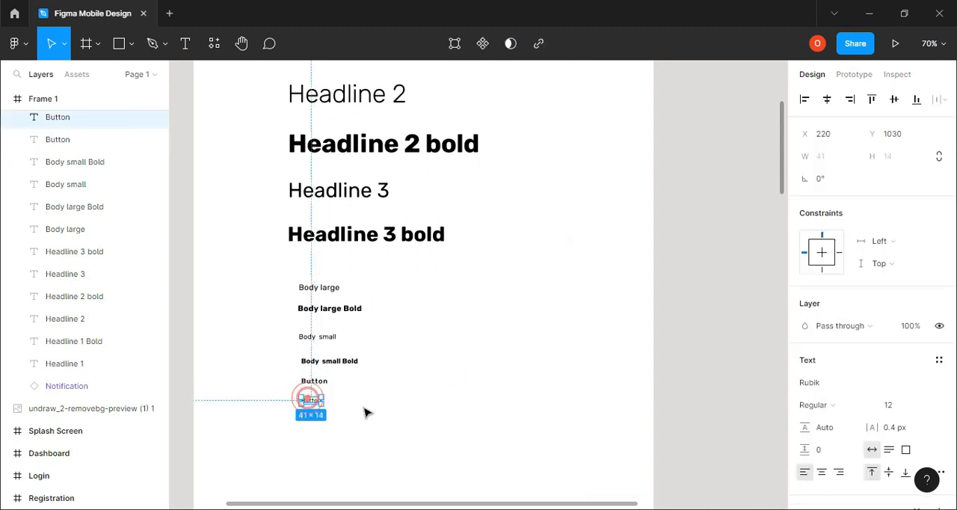
pyautogui.click(939, 361)
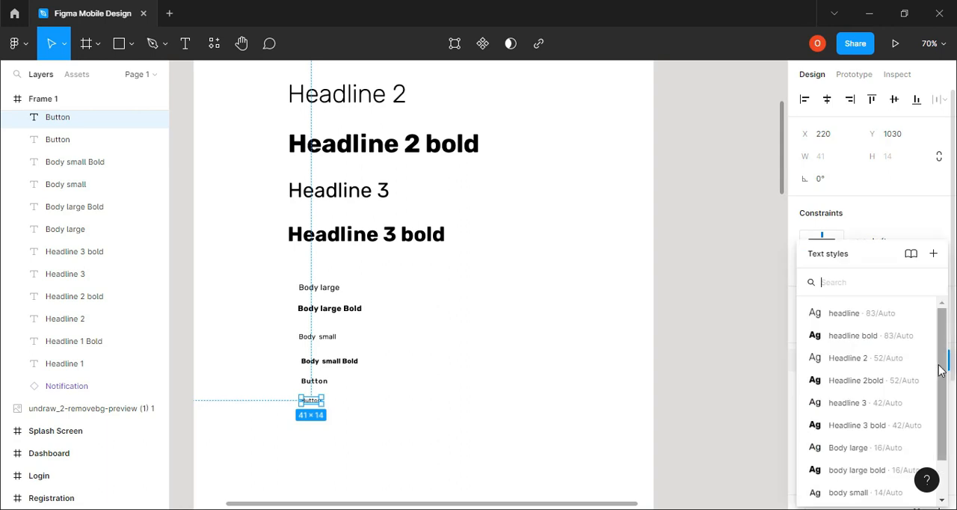
pyautogui.click(935, 254)
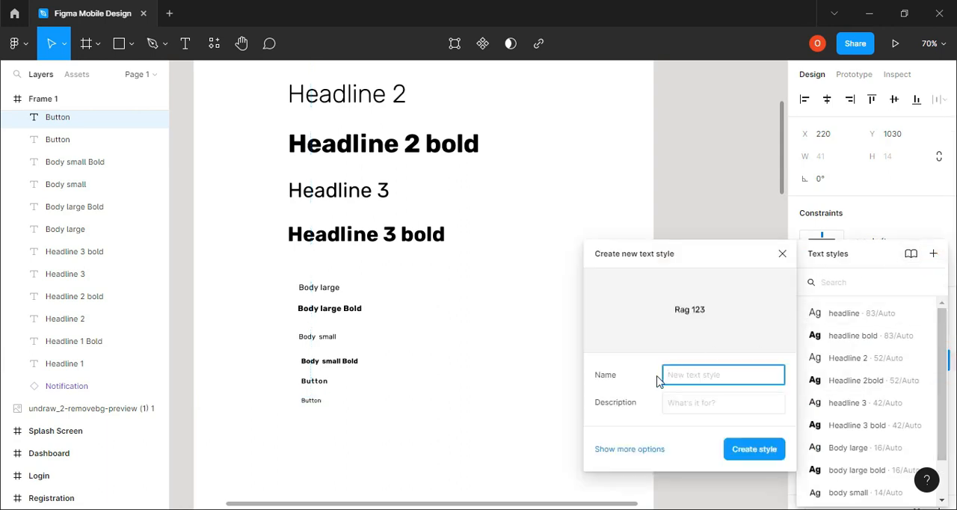
pyautogui.write('Caption')
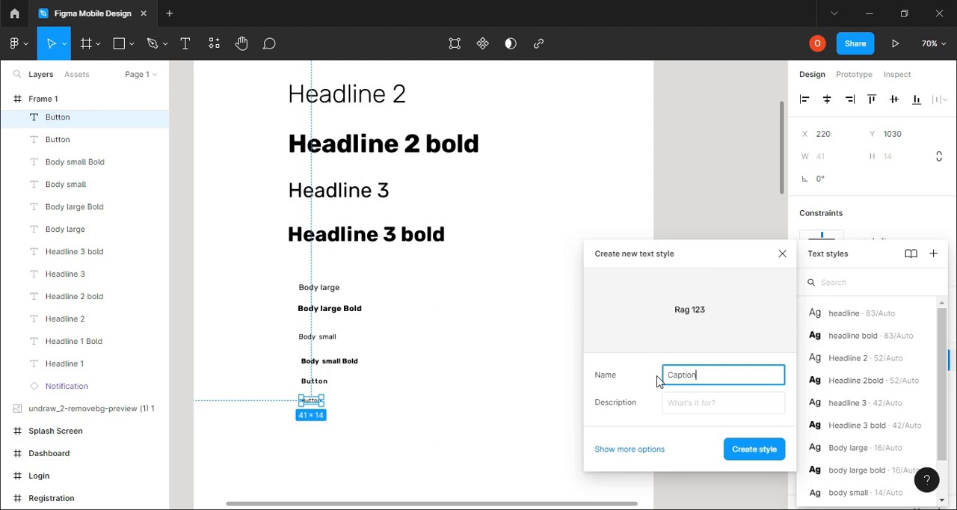
# Change the wording of the lowest Button text to "Caption" and create a text style named "caption" from it
pyautogui.click(357, 402)
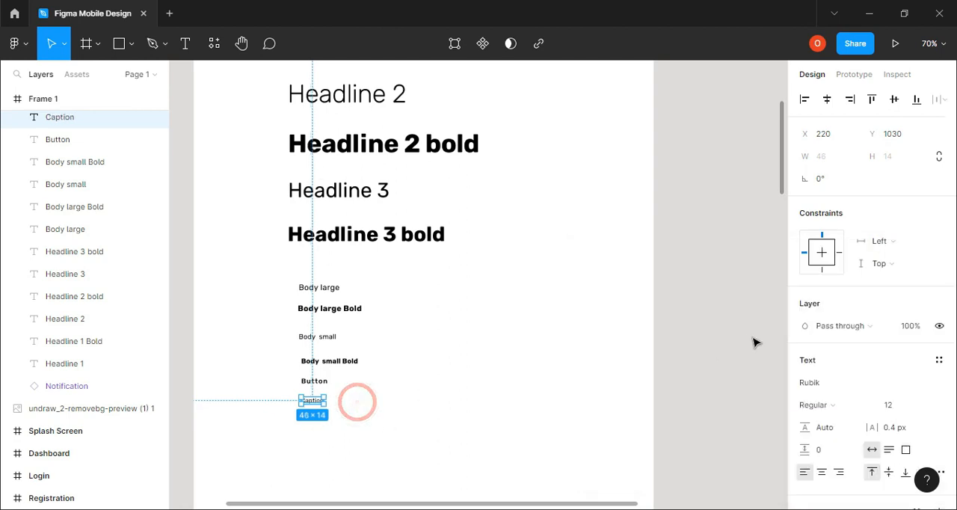
pyautogui.click(939, 360)
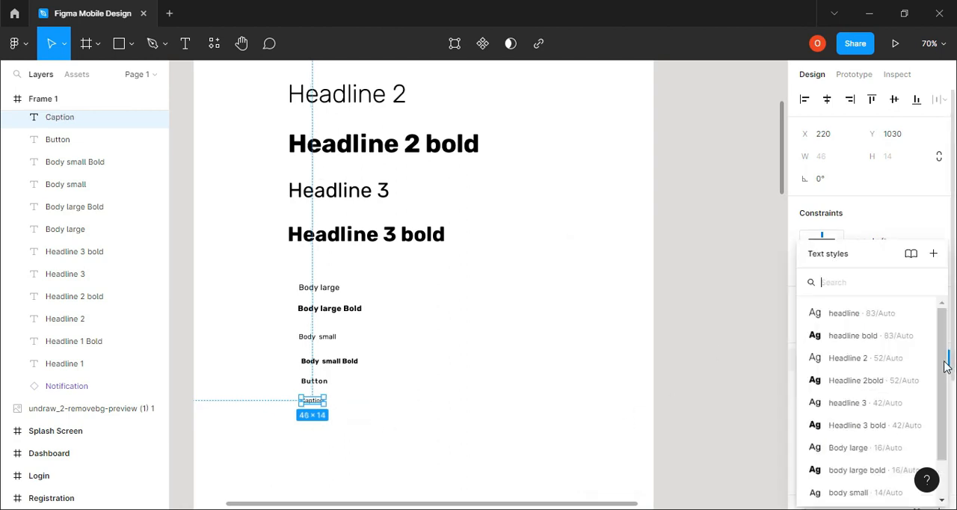
pyautogui.click(934, 255)
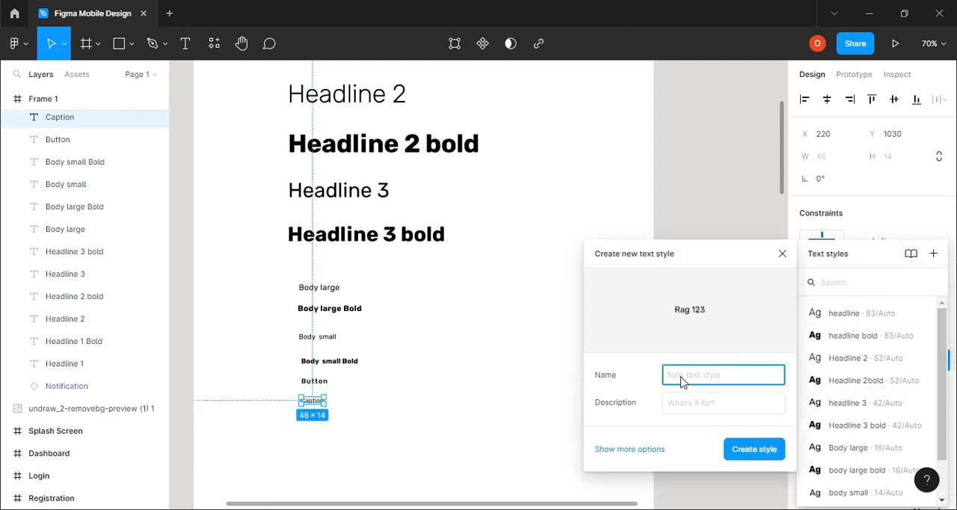
pyautogui.write('caption')
pyautogui.press('Return')
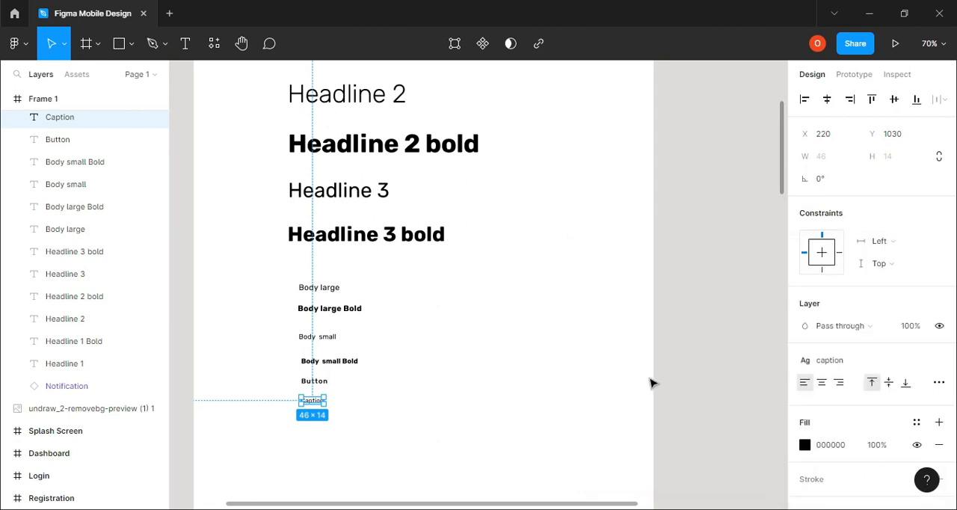
# Review the list of local text styles against the type scale texts on the frame
pyautogui.scroll(-1, 447, 393)
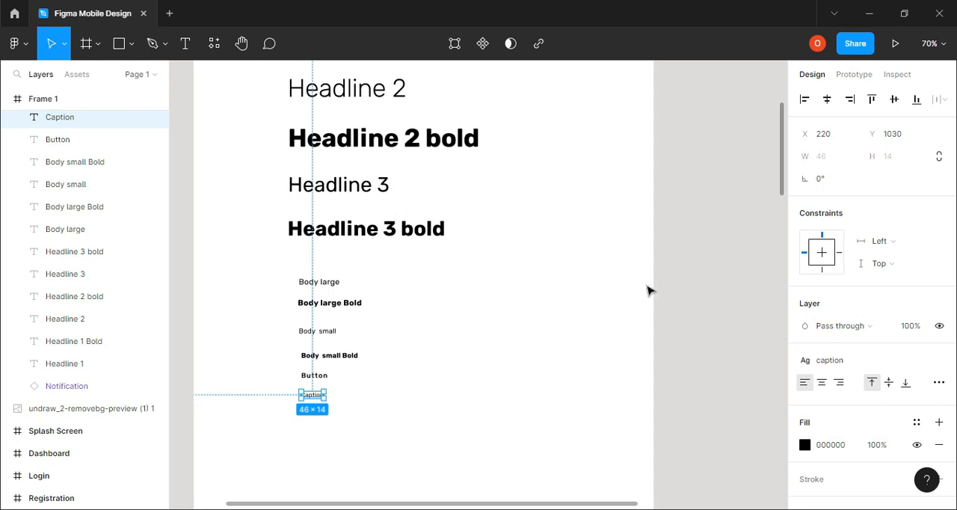
pyautogui.click(712, 251)
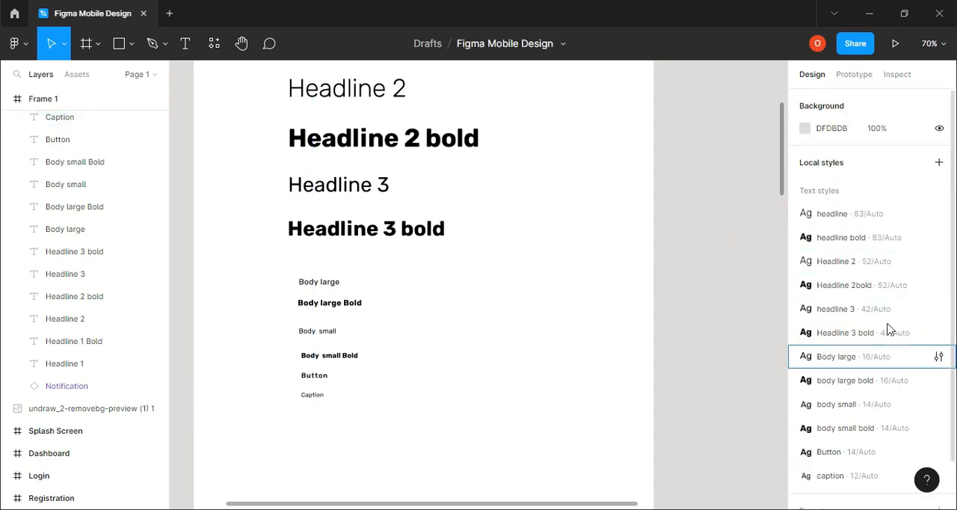
pyautogui.scroll(-1, 882, 284)
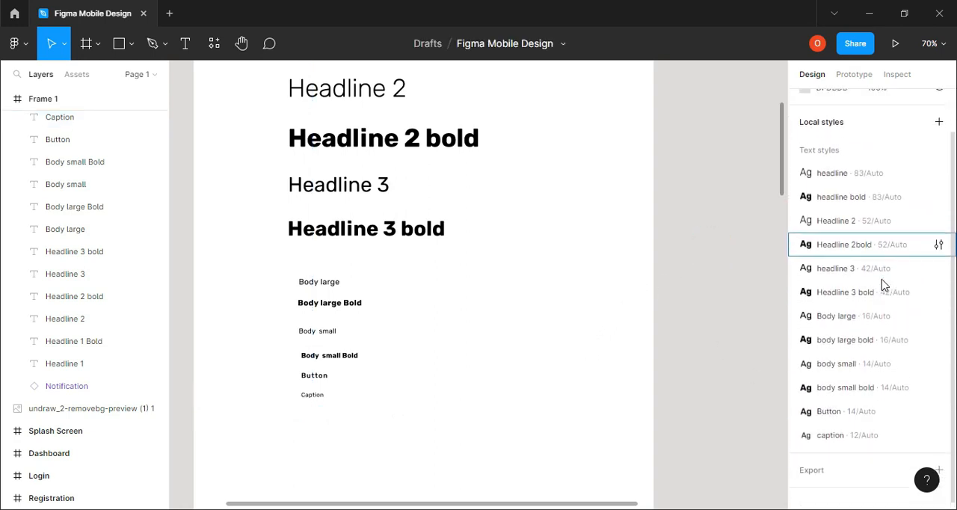
pyautogui.scroll(1, 838, 269)
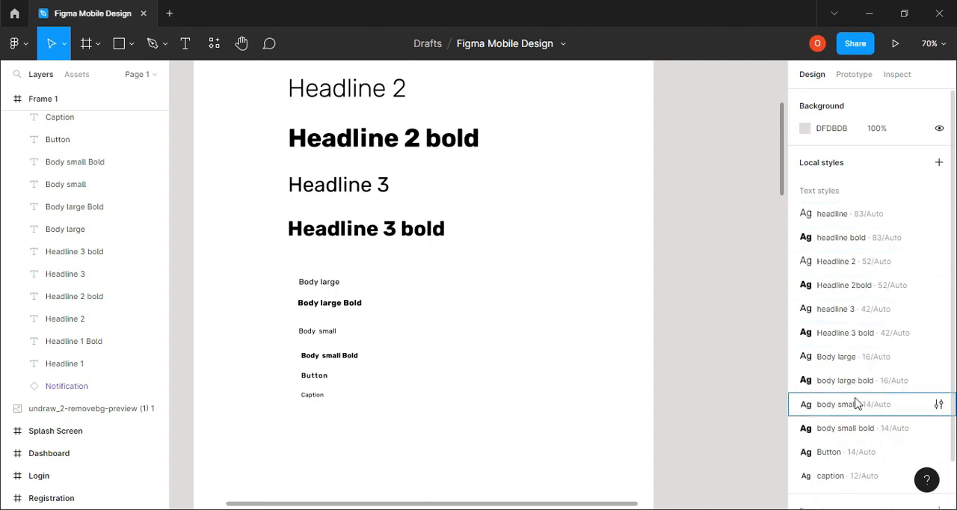
pyautogui.scroll(-2, 857, 402)
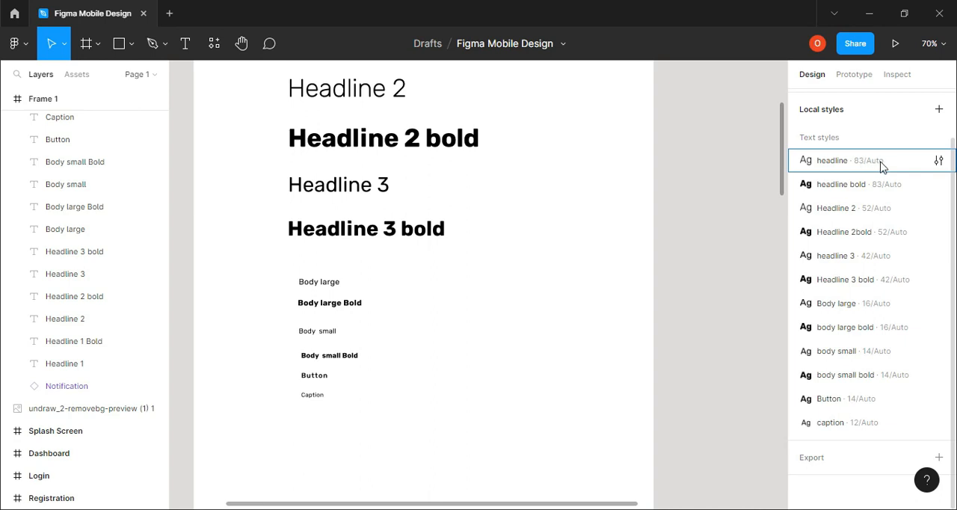
pyautogui.click(732, 350)
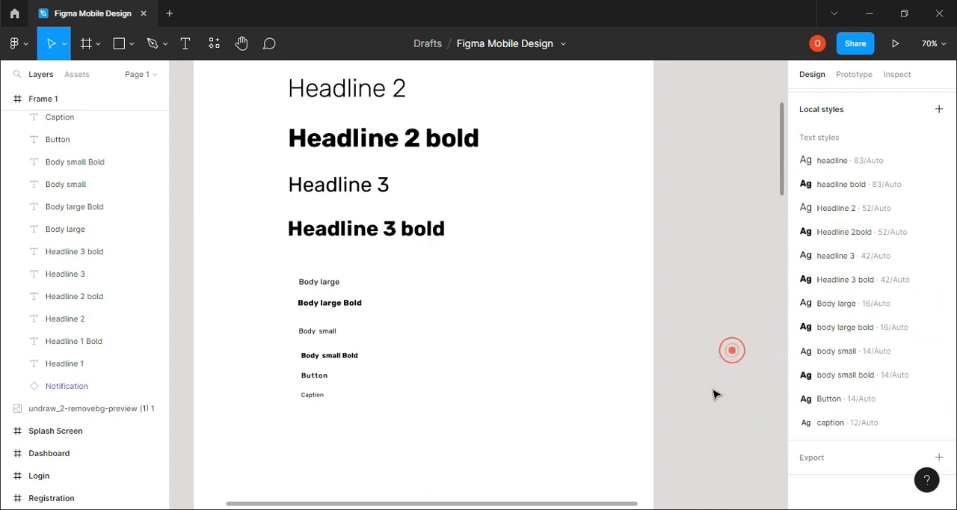
pyautogui.click(291, 221)
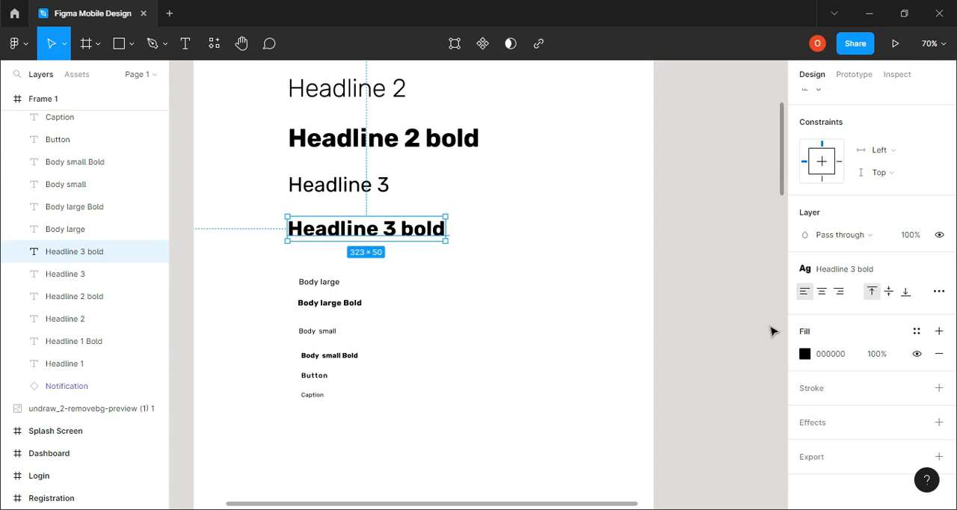
pyautogui.scroll(3, 768, 299)
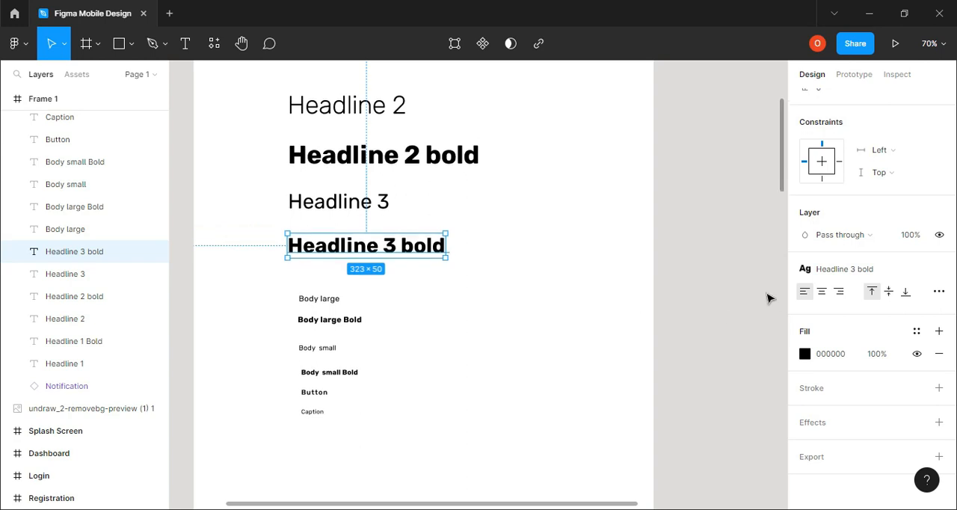
pyautogui.click(765, 292)
pyautogui.scroll(5, 462, 306)
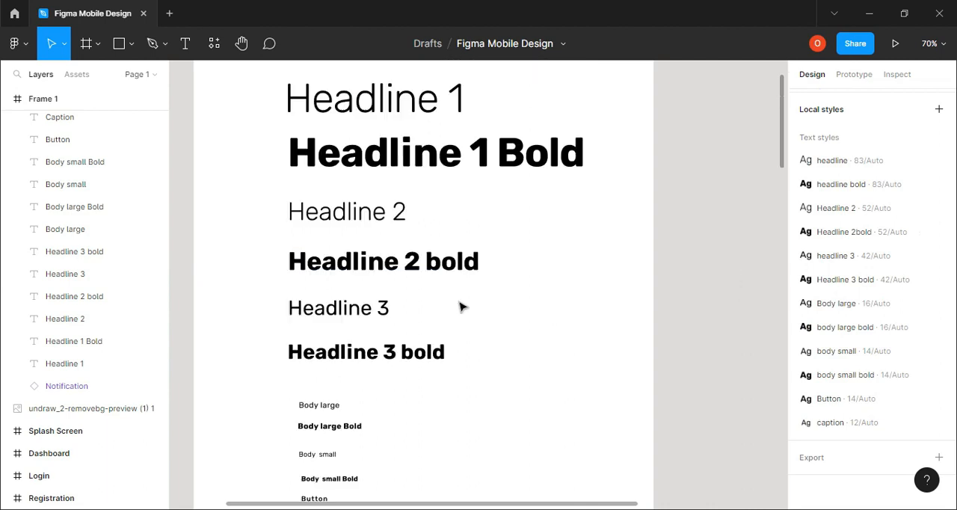
# Draw a rectangle of about 51 × 47 below the Caption text and duplicate it into a horizontal row of four
pyautogui.scroll(-2, 456, 307)
pyautogui.scroll(-6, 513, 280)
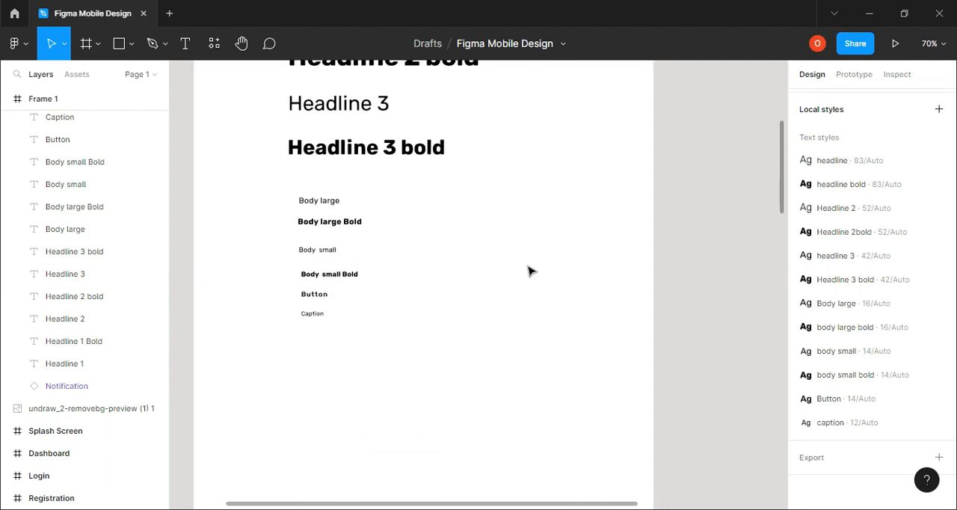
pyautogui.scroll(-2, 516, 275)
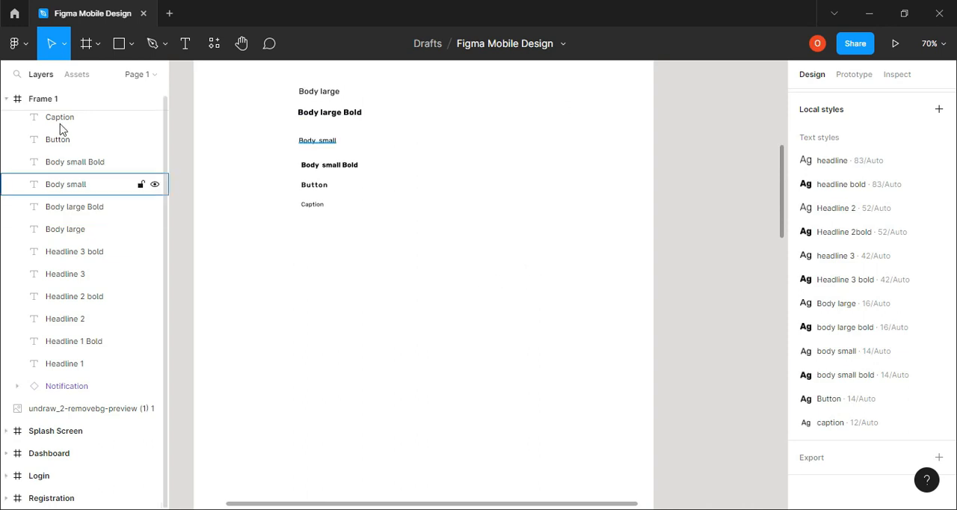
pyautogui.click(119, 44)
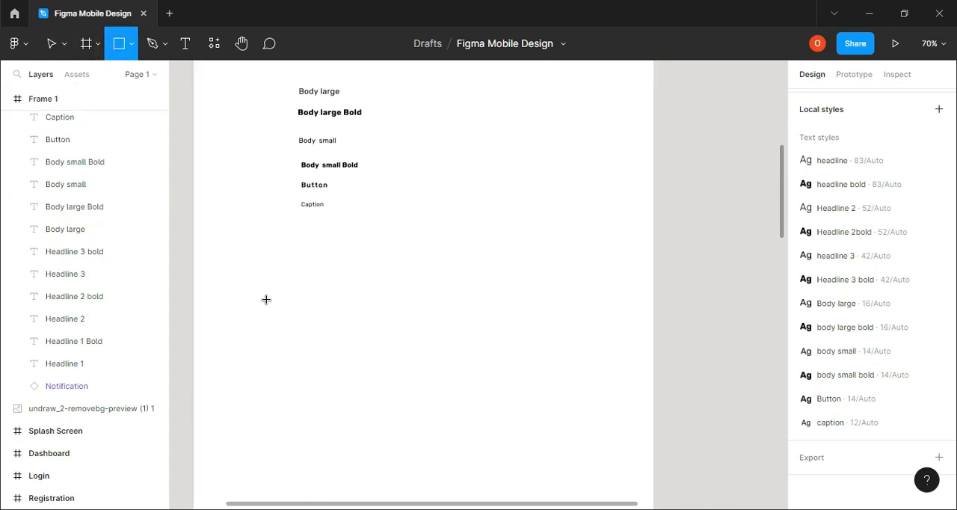
pyautogui.moveTo(260, 297); pyautogui.dragTo(285, 320)
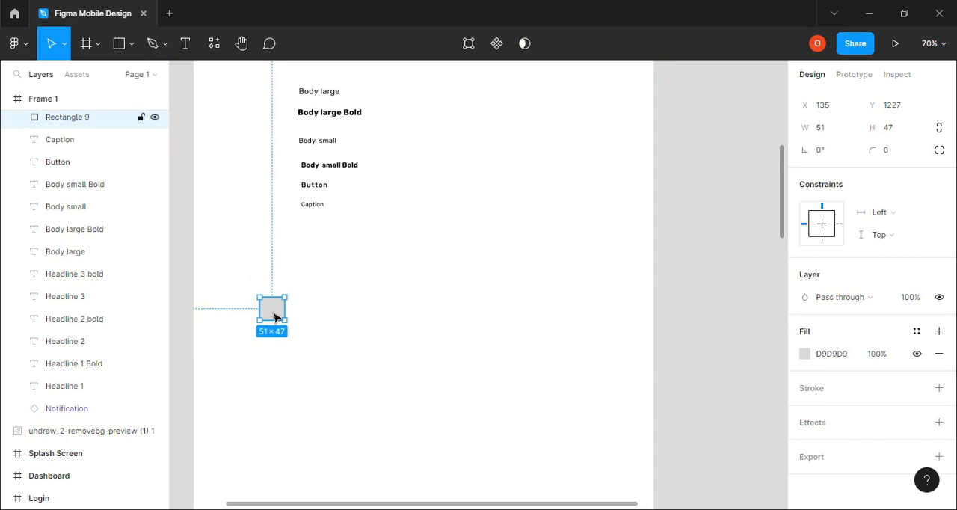
pyautogui.moveTo(272, 312); pyautogui.dragTo(381, 304)
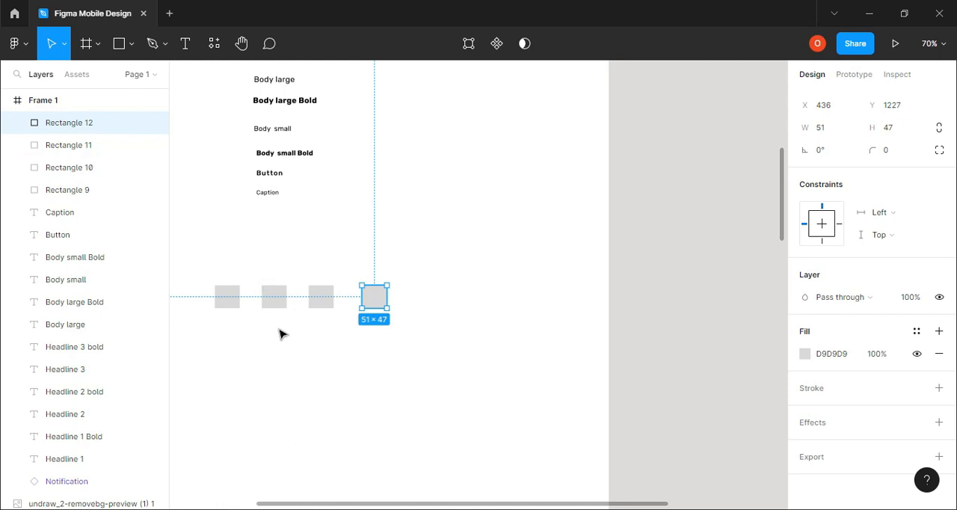
# Fill the first rectangle in the row with the green document color 0AA57E
pyautogui.click(227, 296)
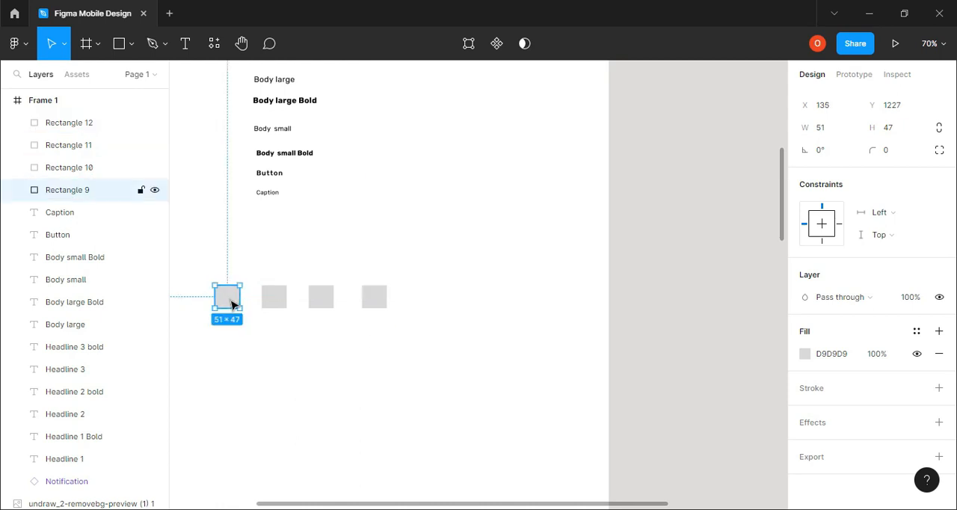
pyautogui.click(806, 355)
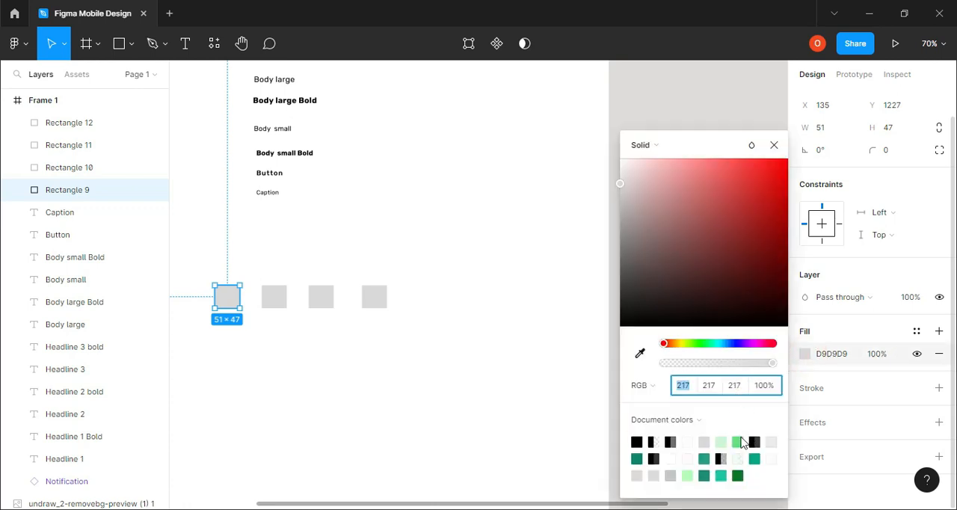
pyautogui.click(755, 459)
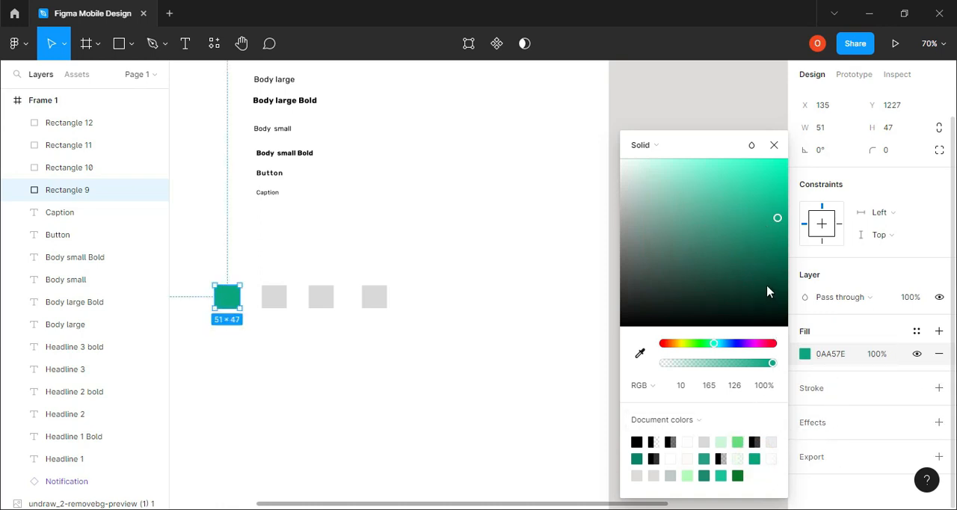
# Change the first rectangle's fill to green 0AA550 and add a second fill of 000000 at 20% over it
pyautogui.hotkey('ctrl', 'z')
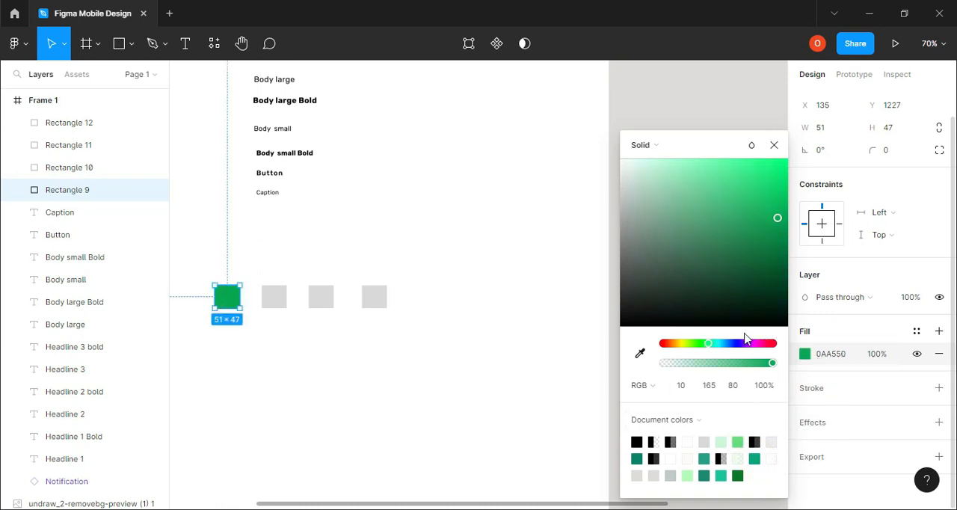
pyautogui.click(775, 145)
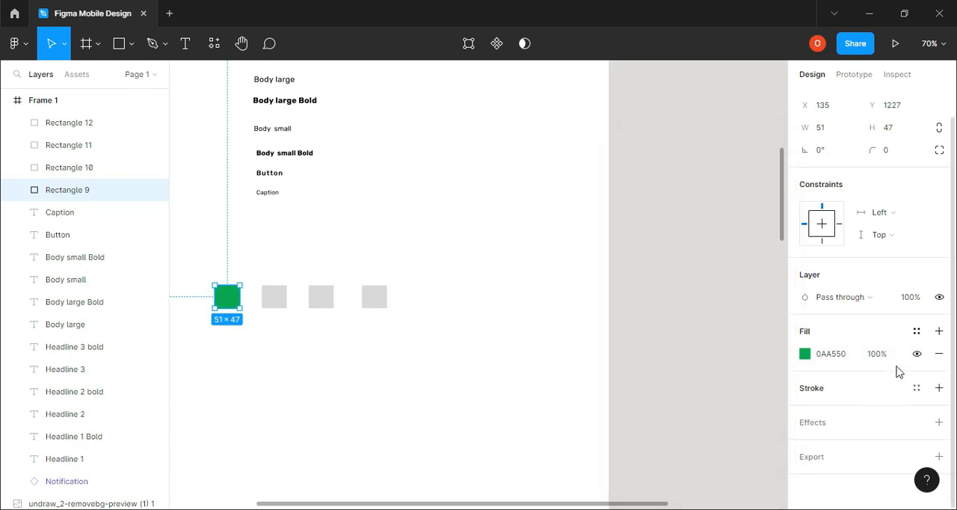
pyautogui.click(939, 332)
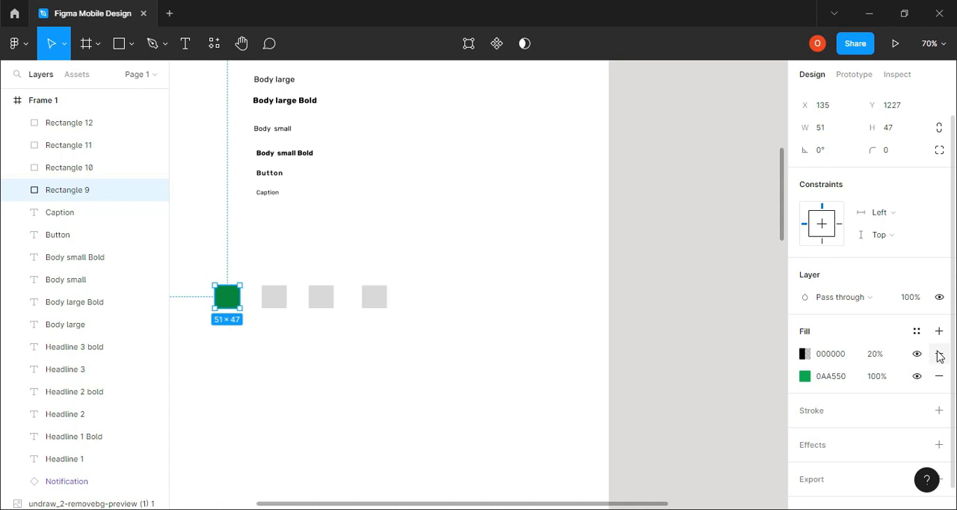
# Create a color style named "light green" from the first rectangle's fills
pyautogui.click(917, 331)
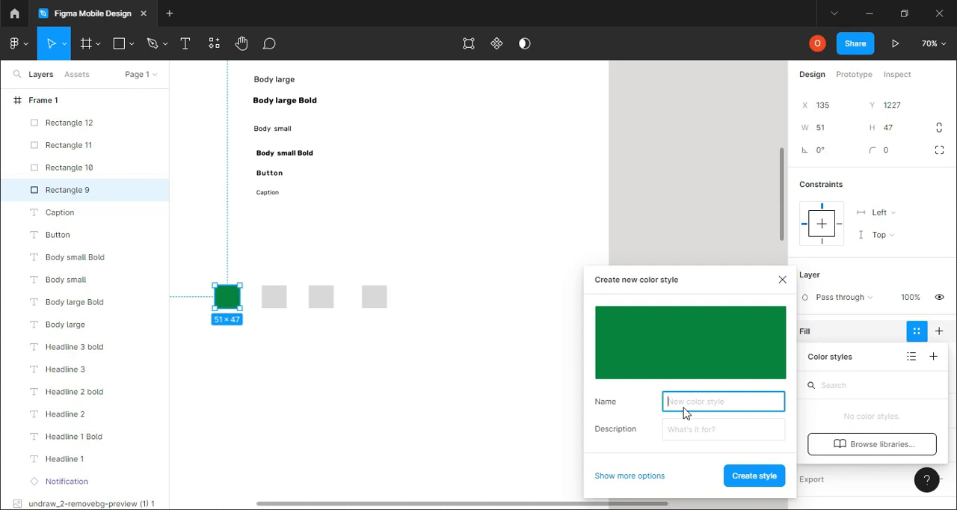
pyautogui.write('light green')
pyautogui.click(754, 477)
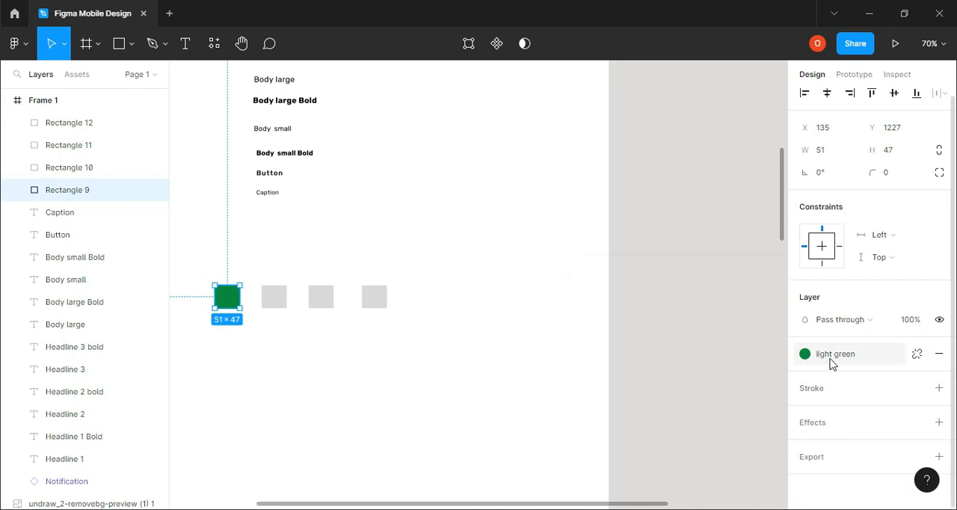
# Fill the second rectangle in the row with purple 6D0790
pyautogui.click(276, 299)
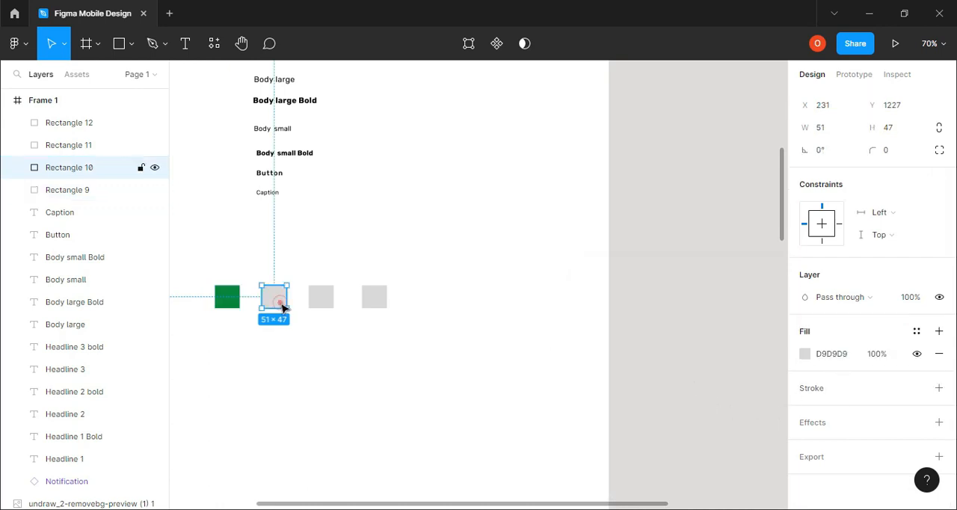
pyautogui.click(805, 356)
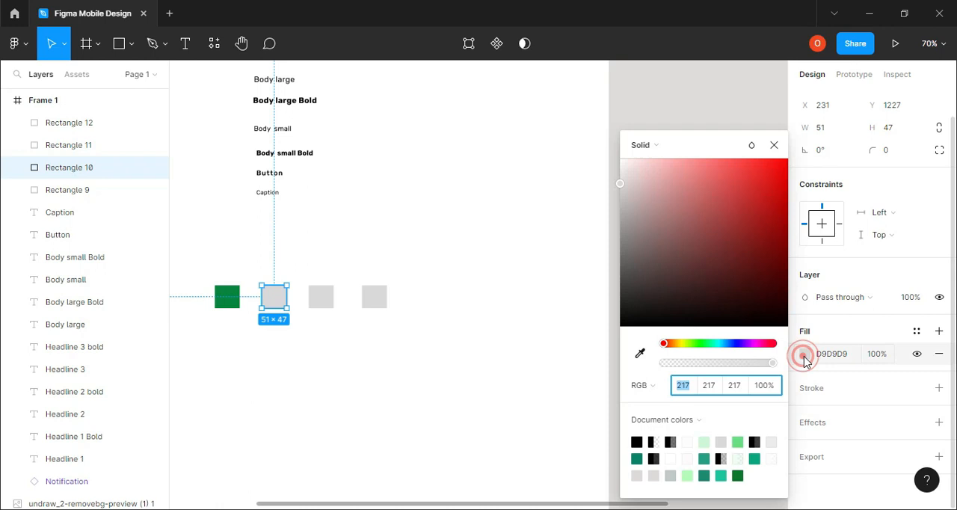
pyautogui.click(725, 347)
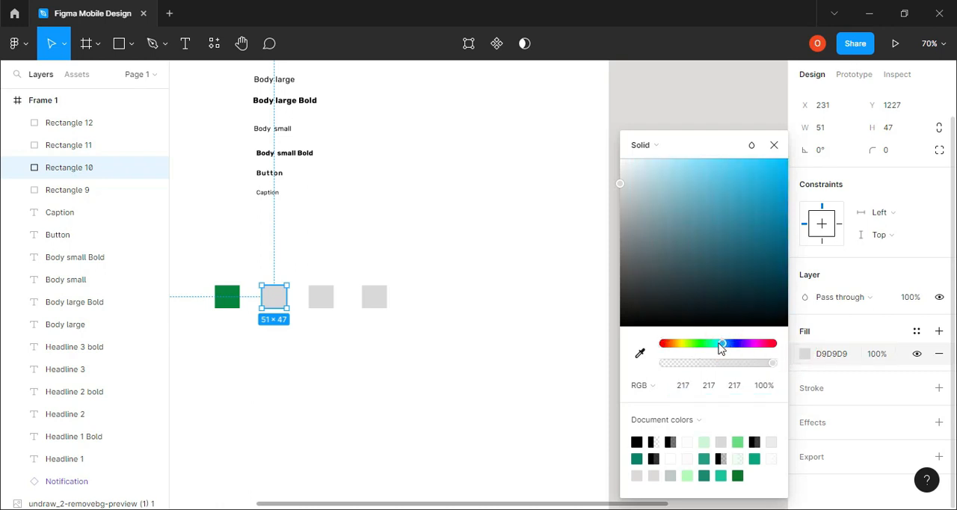
pyautogui.click(718, 344)
pyautogui.moveTo(718, 348); pyautogui.dragTo(723, 348)
pyautogui.moveTo(722, 345); pyautogui.dragTo(725, 343)
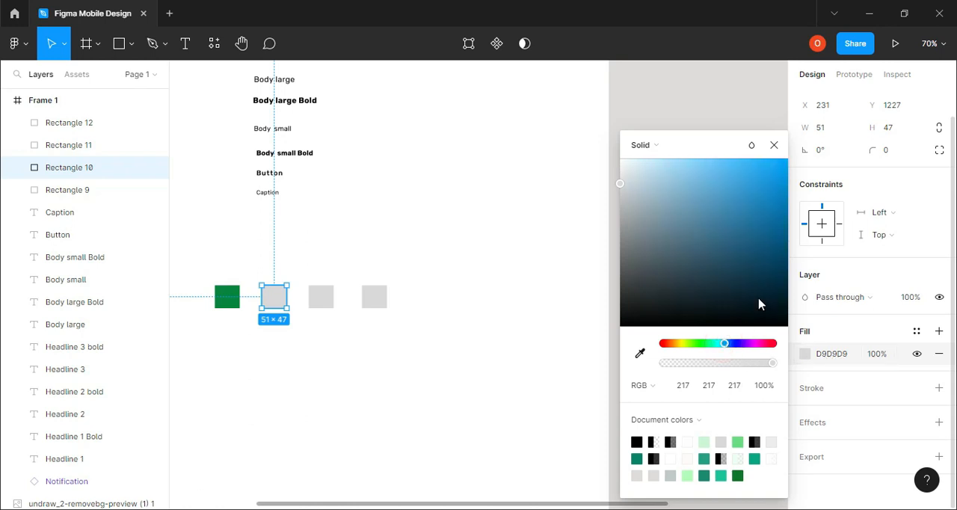
pyautogui.click(770, 245)
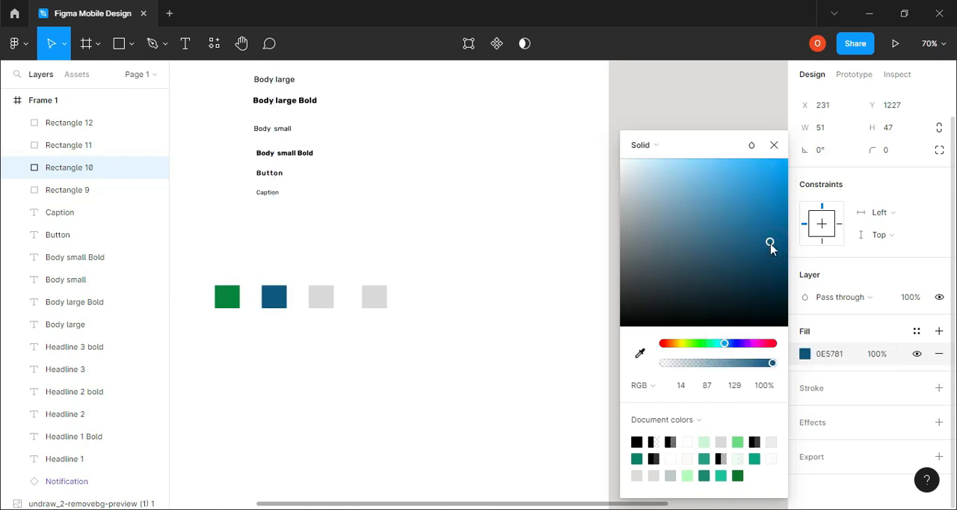
pyautogui.moveTo(723, 344); pyautogui.dragTo(750, 345)
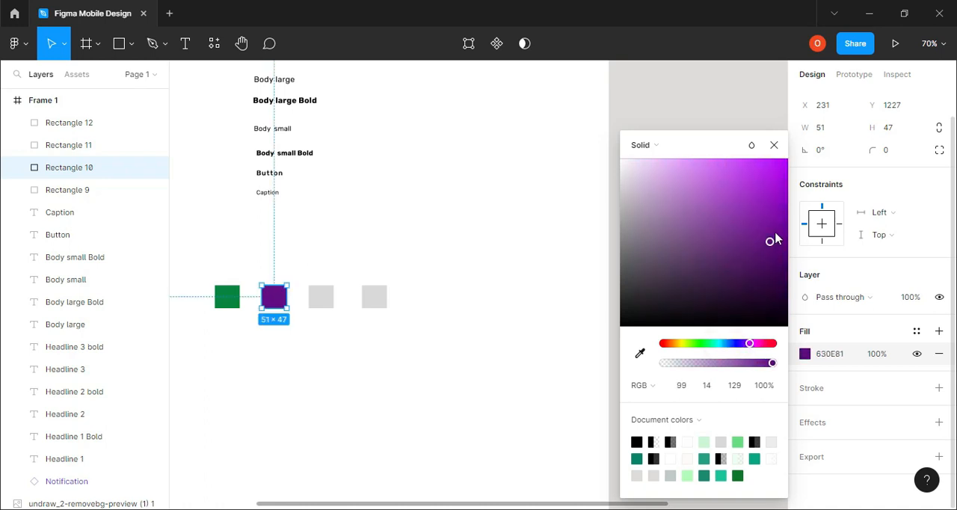
pyautogui.moveTo(773, 247); pyautogui.dragTo(781, 241)
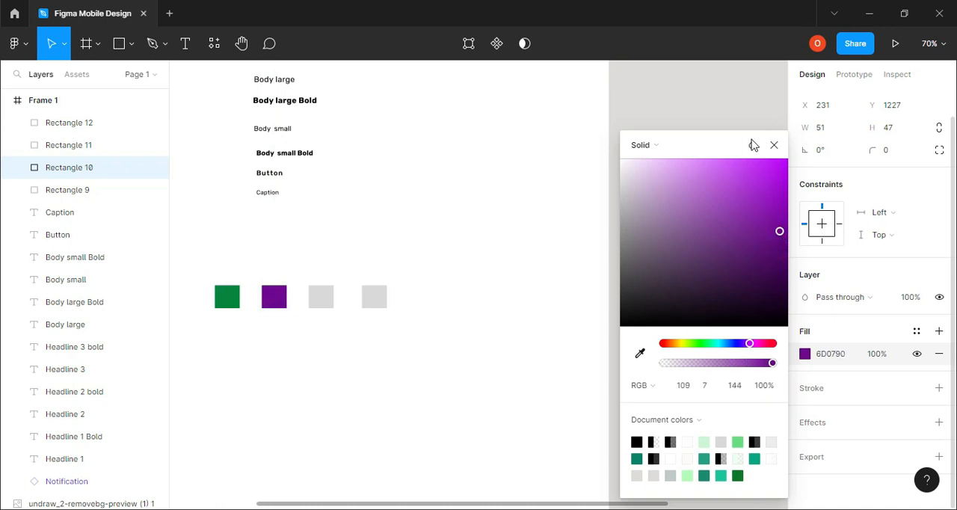
pyautogui.click(774, 144)
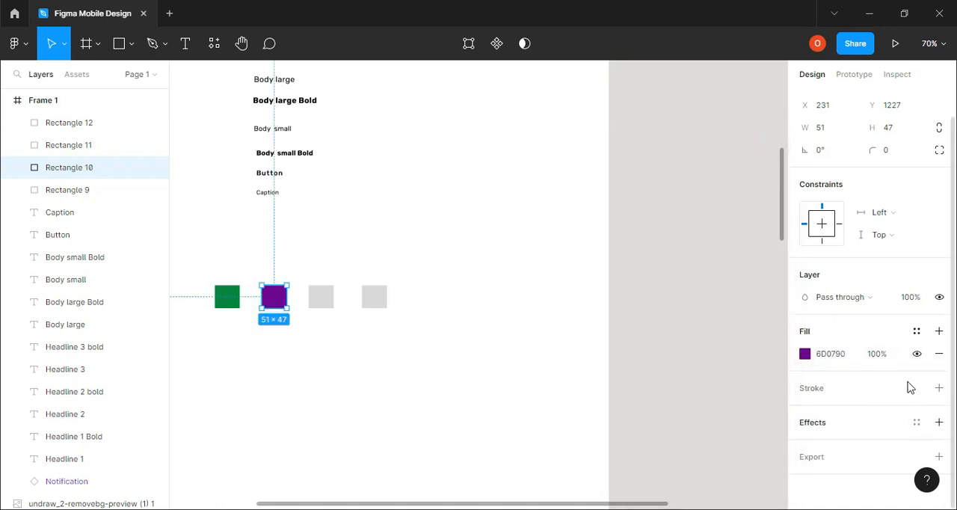
# Create a color style named "light purple" from the second rectangle's fill
pyautogui.click(917, 331)
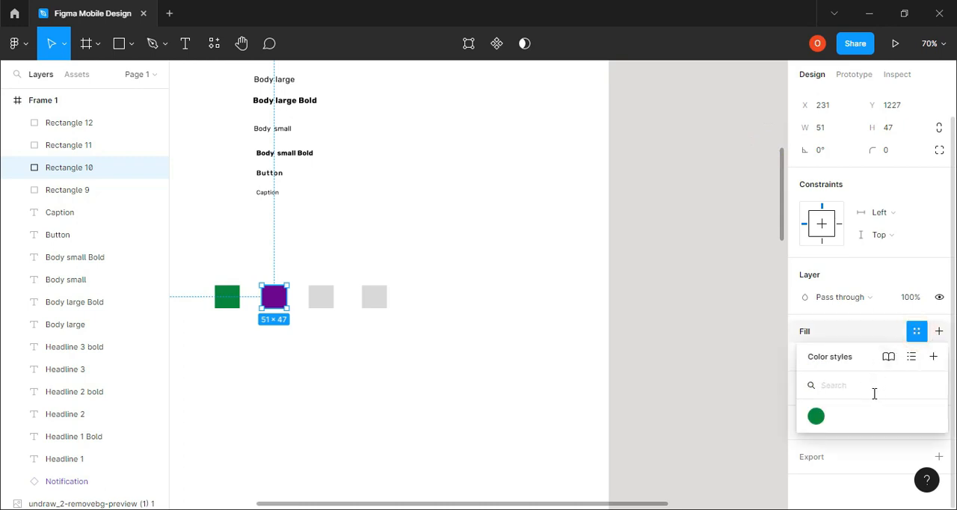
pyautogui.click(933, 356)
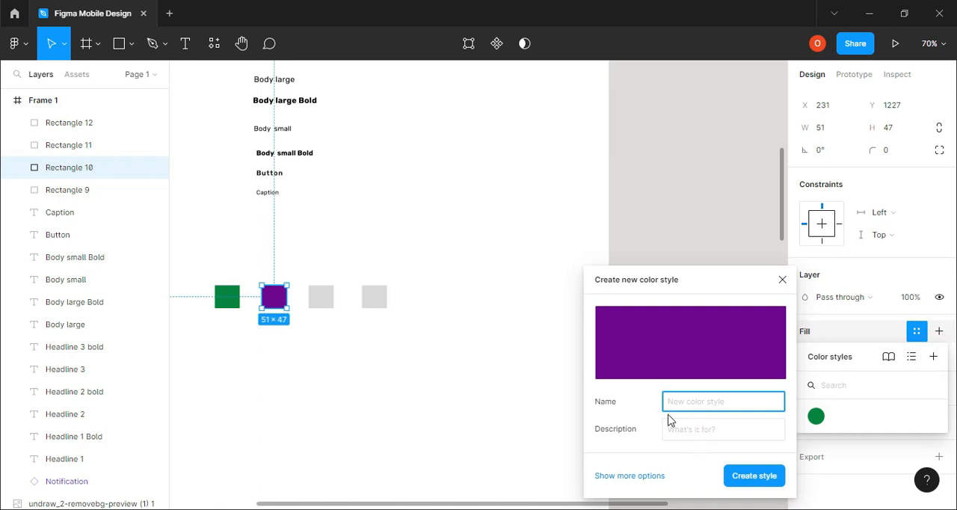
pyautogui.click(695, 405)
pyautogui.write('(')
pyautogui.press('Return')
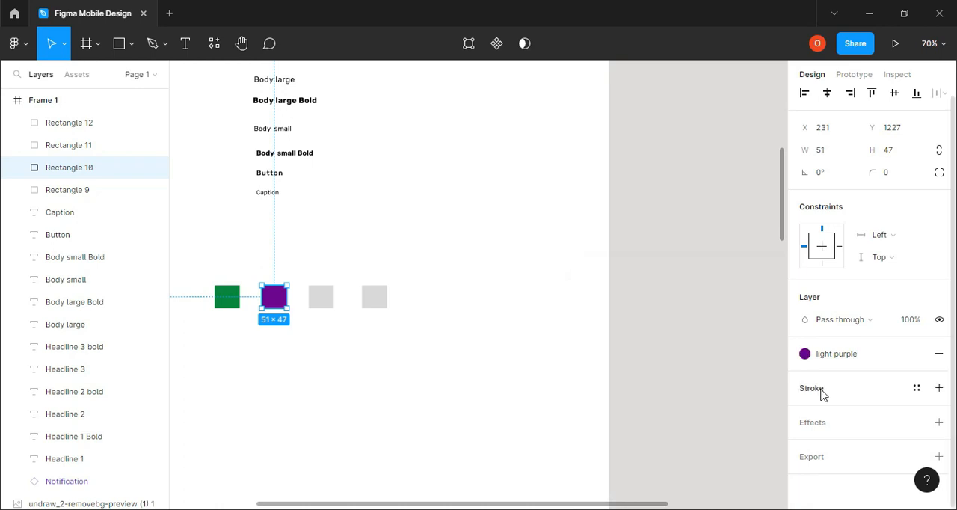
# Fill the third rectangle in the row with yellow-orange F5A913
pyautogui.scroll(-1, 701, 412)
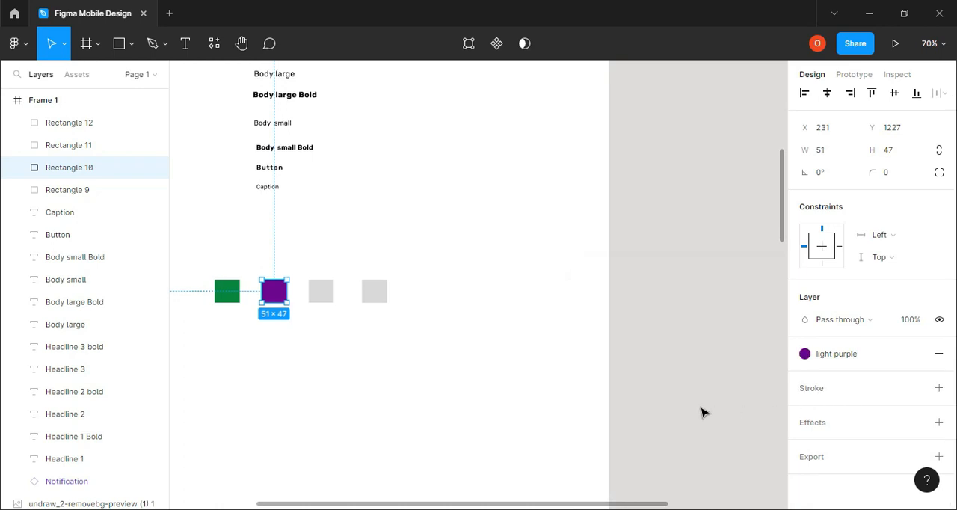
pyautogui.click(328, 291)
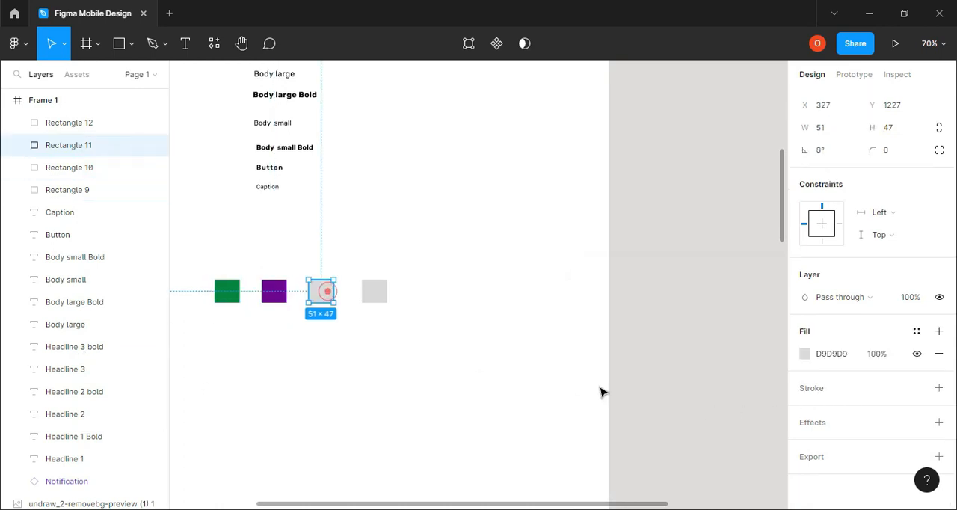
pyautogui.click(805, 354)
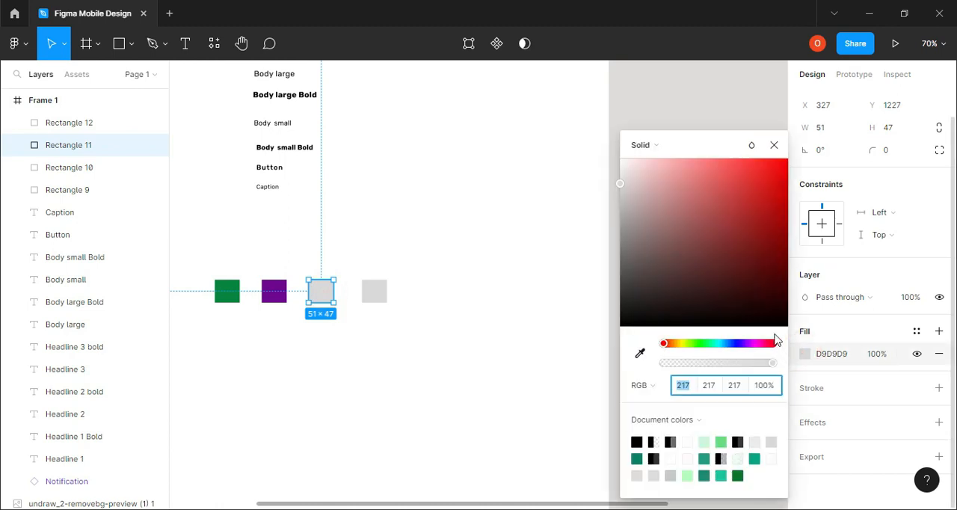
pyautogui.click(677, 343)
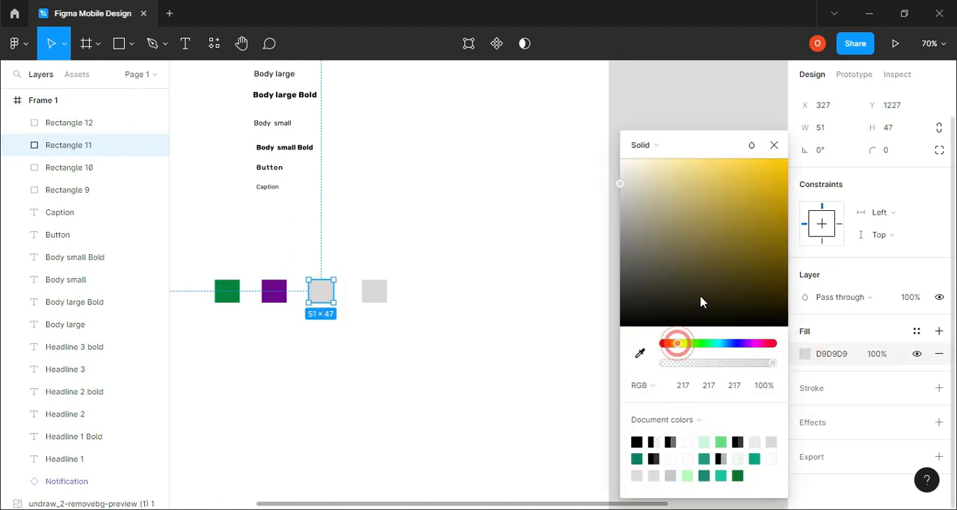
pyautogui.click(677, 344)
pyautogui.moveTo(676, 344); pyautogui.dragTo(671, 347)
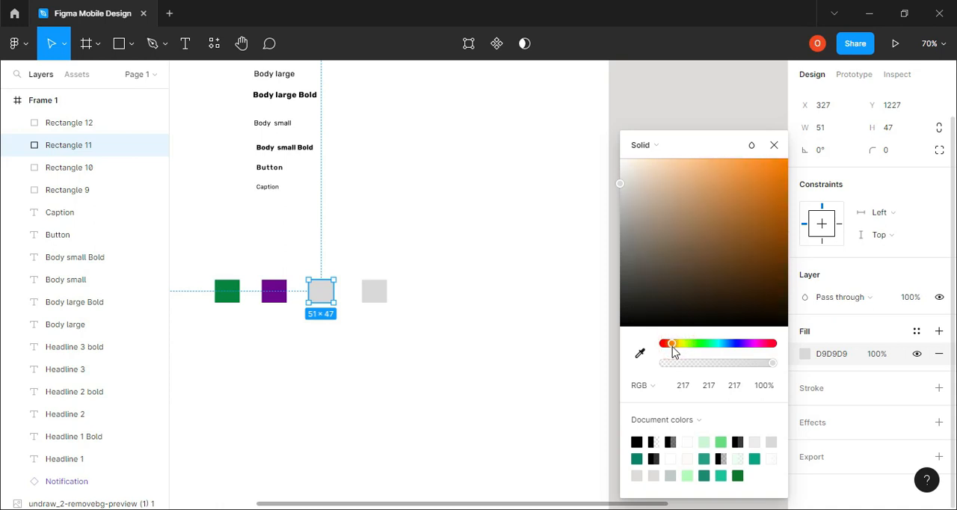
pyautogui.click(772, 184)
pyautogui.click(772, 214)
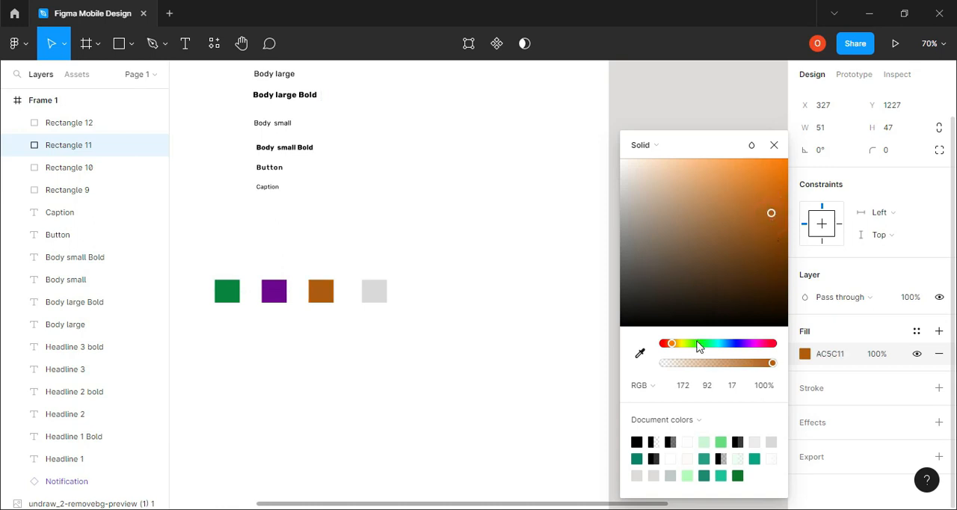
pyautogui.moveTo(671, 345); pyautogui.dragTo(677, 346)
pyautogui.moveTo(770, 197); pyautogui.dragTo(774, 165)
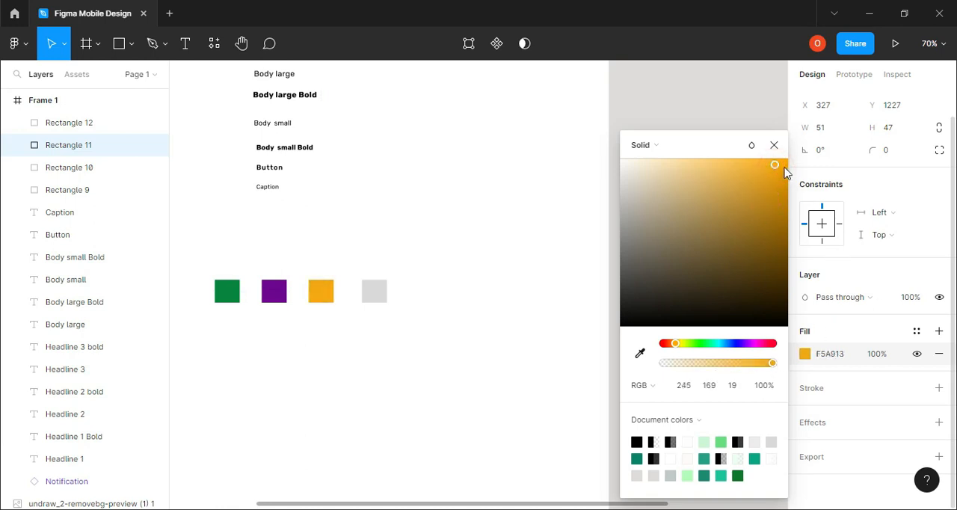
pyautogui.click(775, 146)
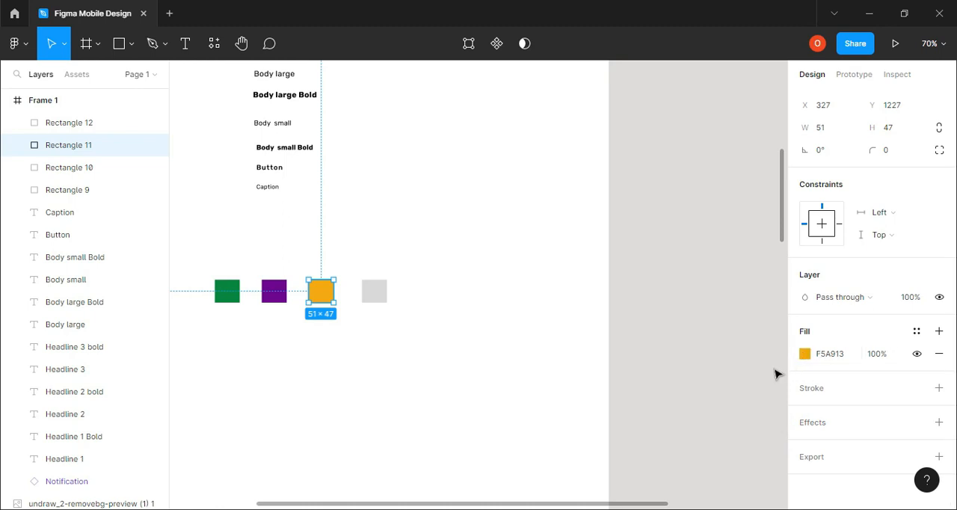
# Create a color style named "yellow" from the third rectangle's fill
pyautogui.click(918, 333)
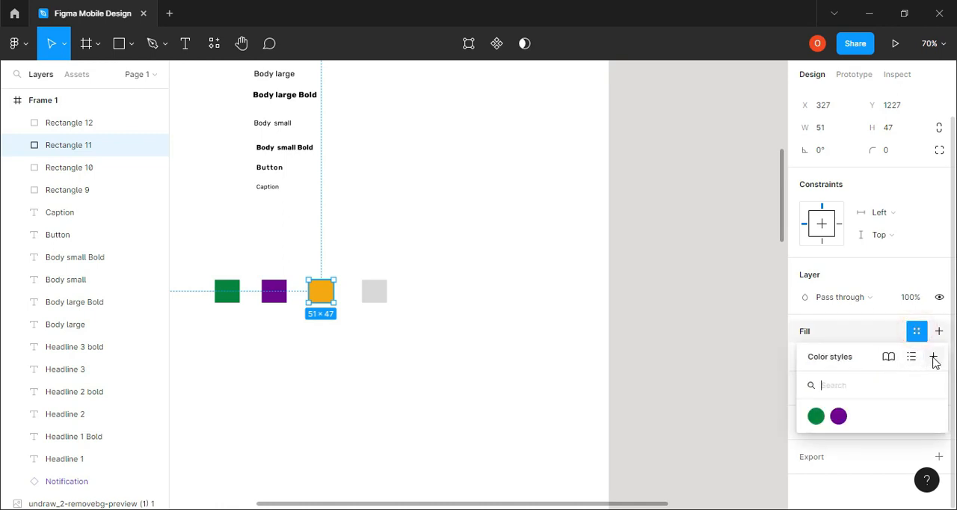
pyautogui.click(933, 357)
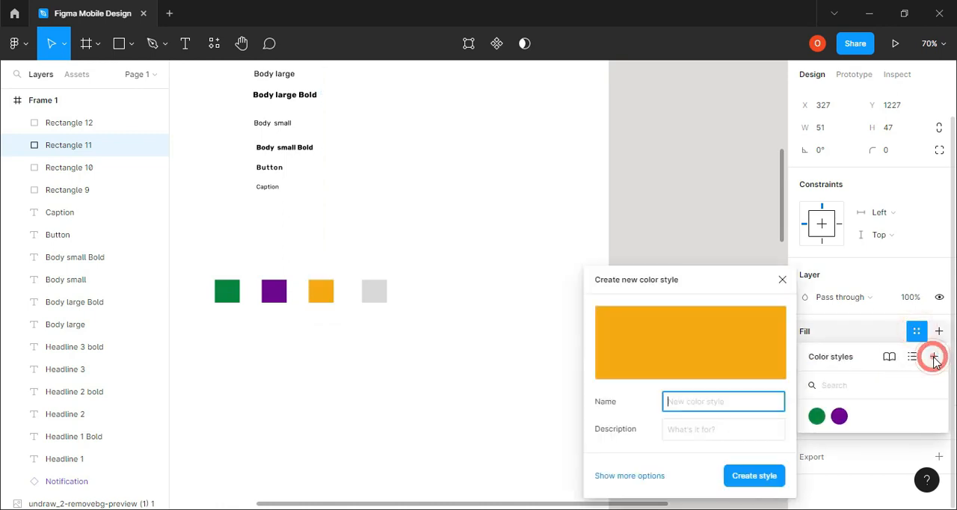
pyautogui.click(692, 407)
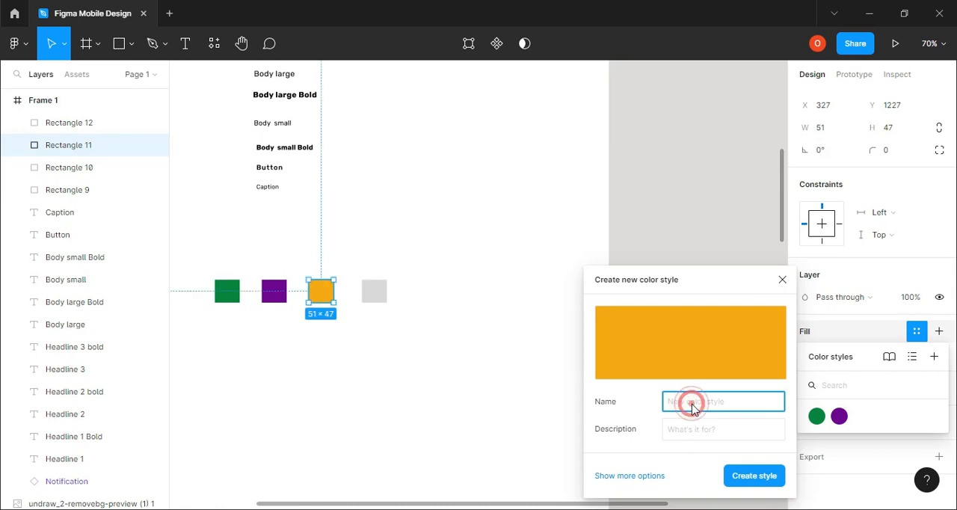
pyautogui.write('yellow')
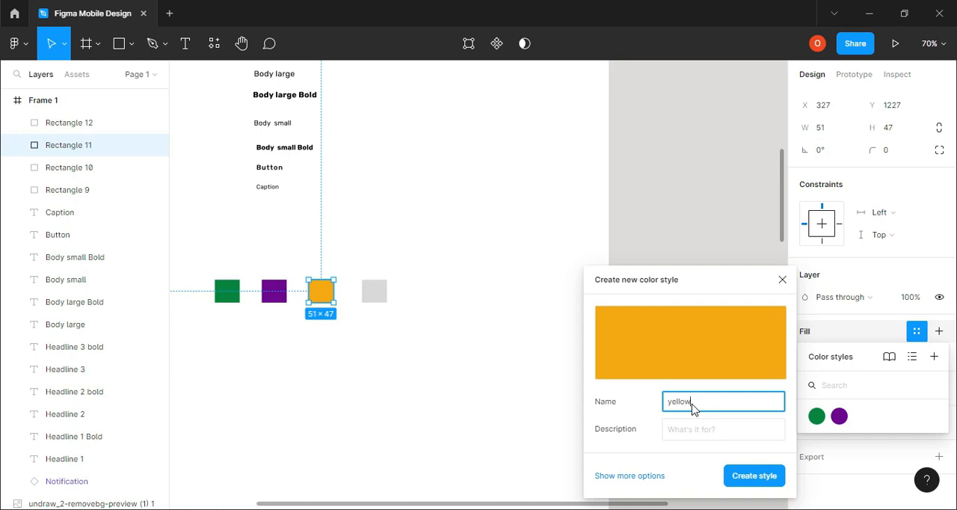
pyautogui.click(757, 479)
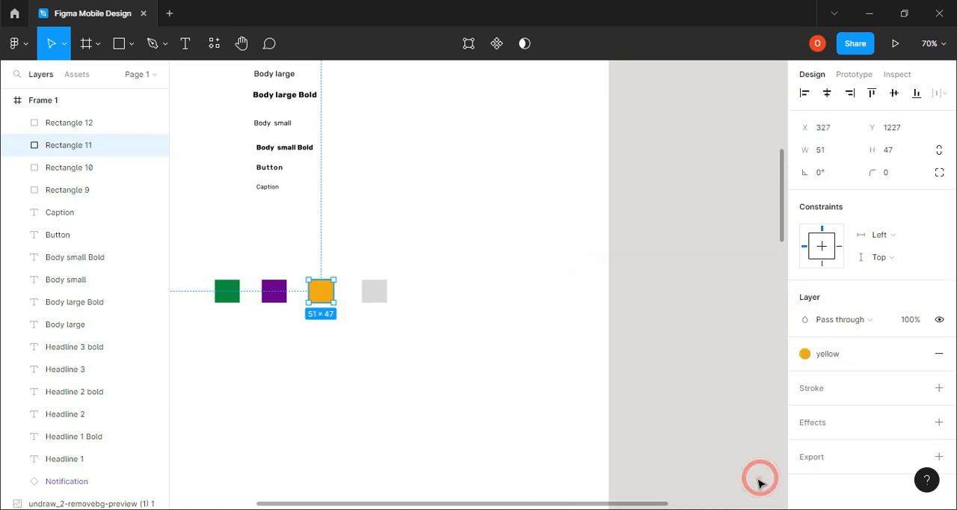